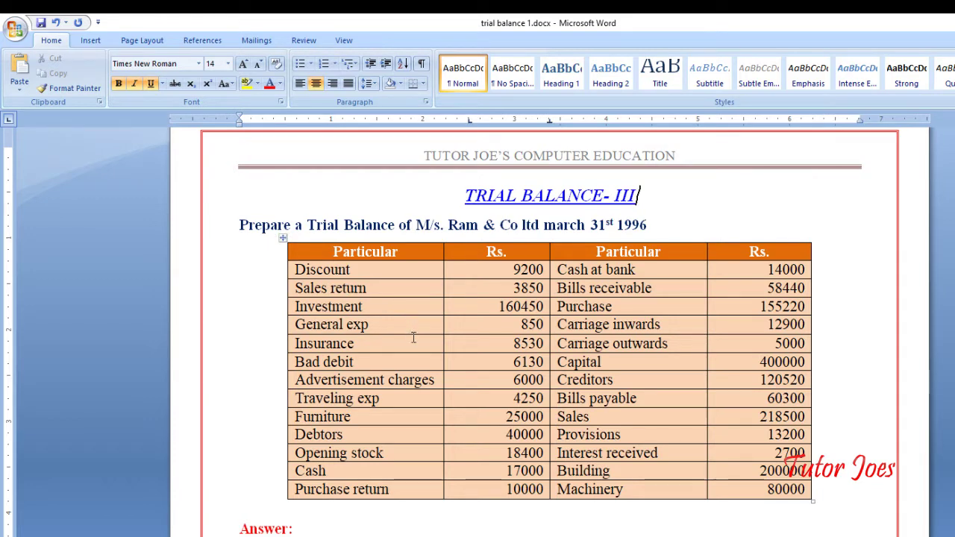
Consult the trial balance in Word, switch to Tally.ERP 9 and name the new ledger Discount, keeping it under Indirect Expenses
left_click(531, 478)
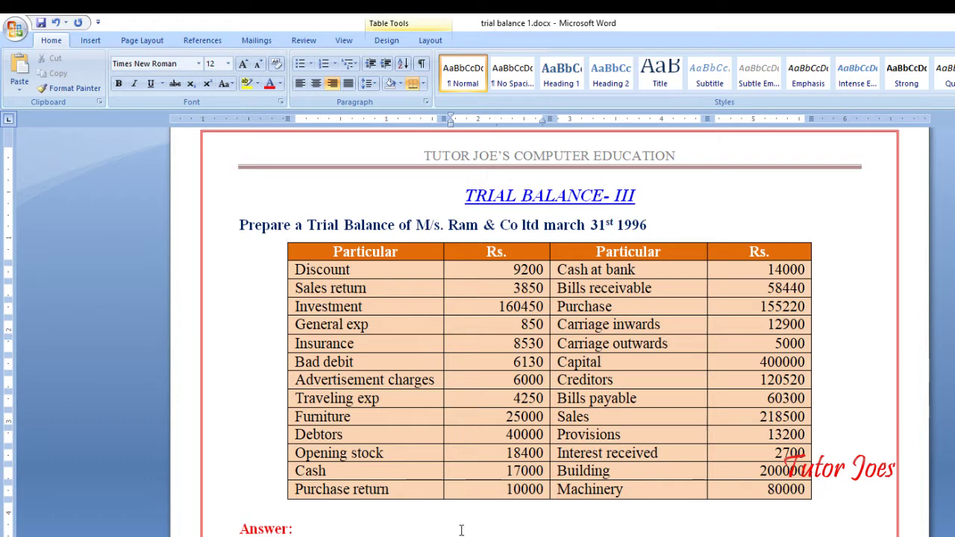
key("alt+Tab")
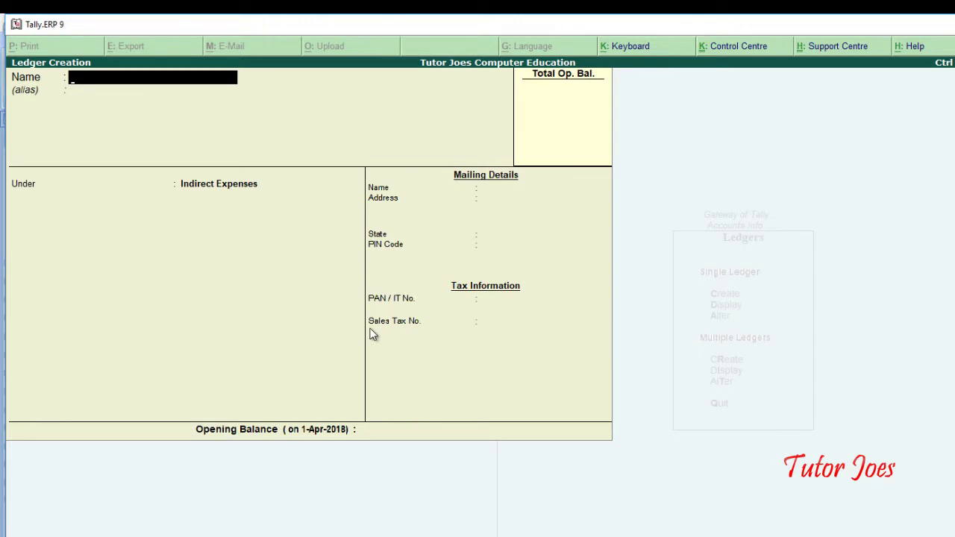
type("Discount")
key("Return")
key("Return")
key("Return")
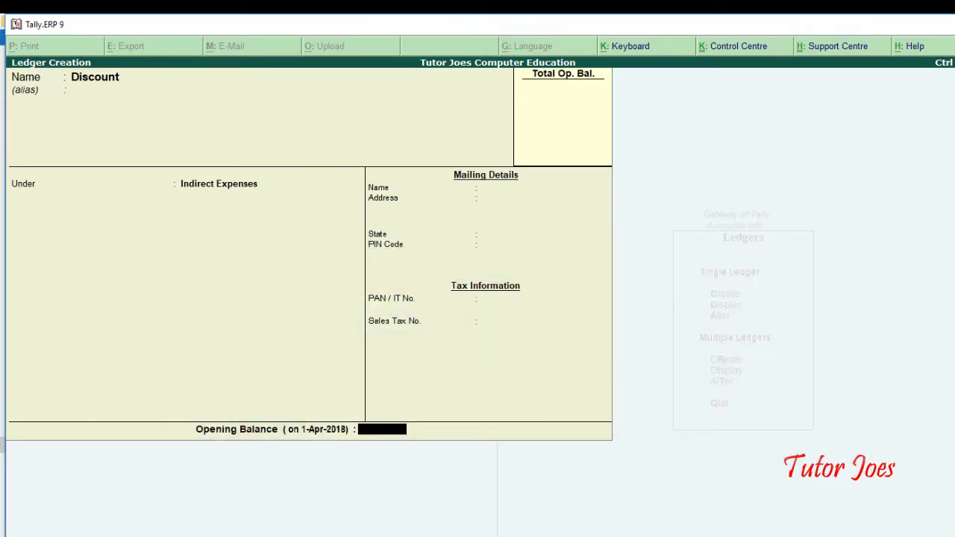
Set the Discount ledger's opening balance to 9200 Dr and save the ledger
type("9200")
key("Return")
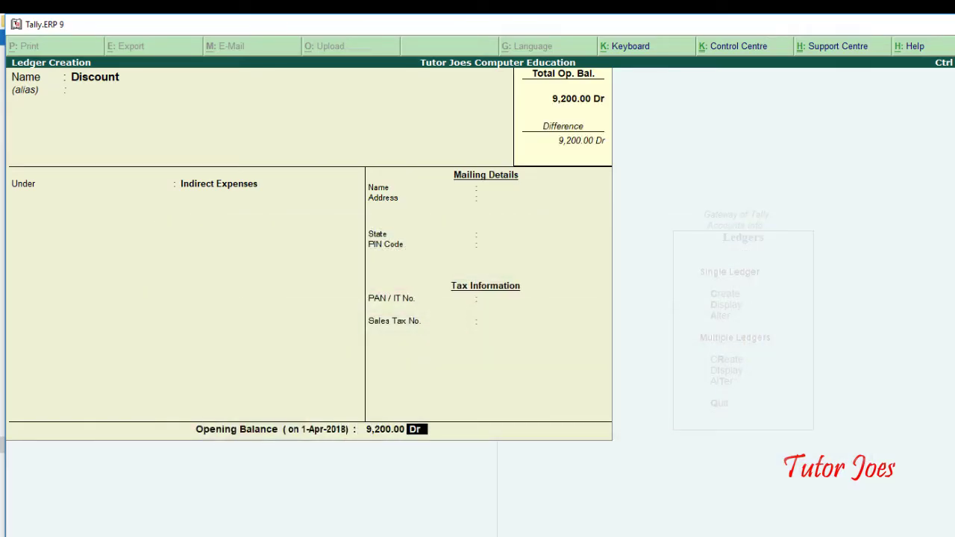
key("Return")
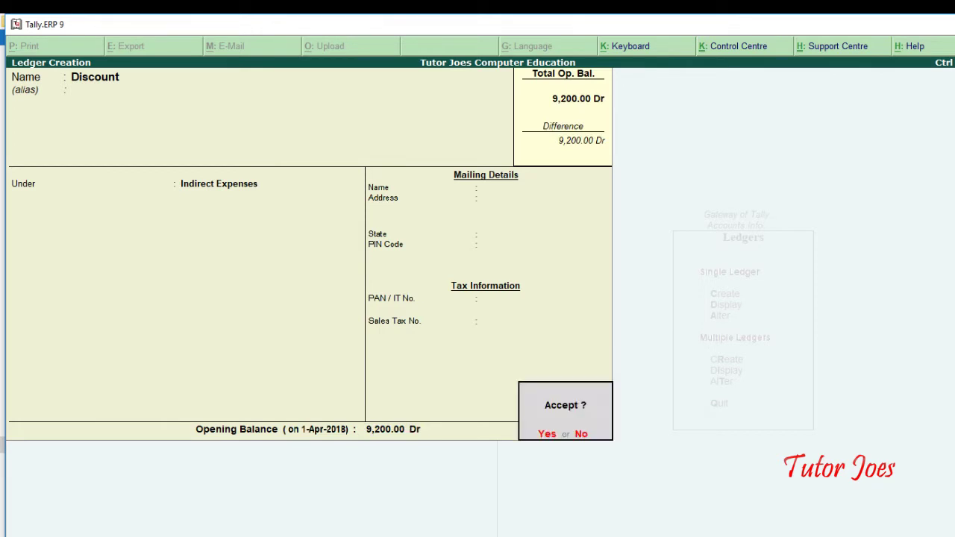
key("Return")
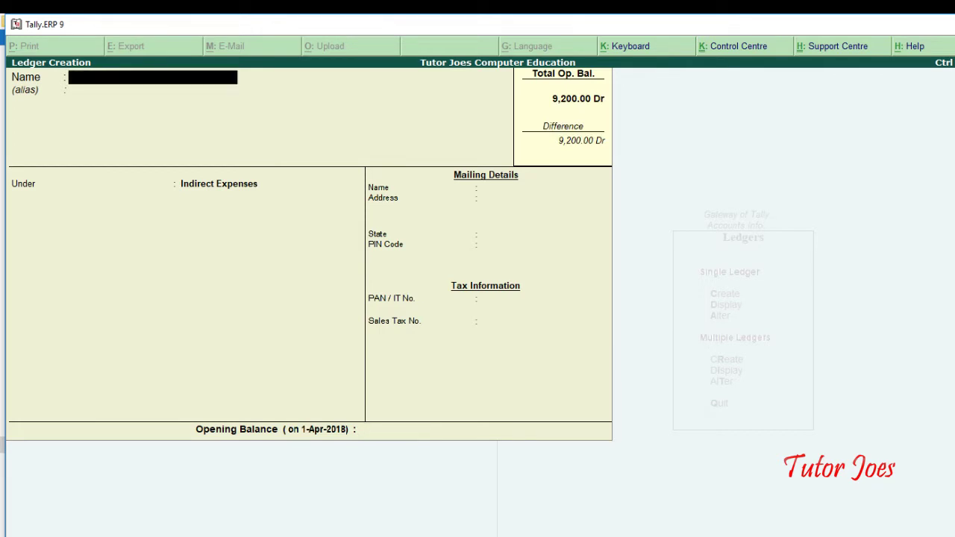
Check the trial balance in Word and, back in Tally.ERP 9, name the next ledger Sales Return under Sales Accounts
mouse_move(454, 536)
left_click(453, 535)
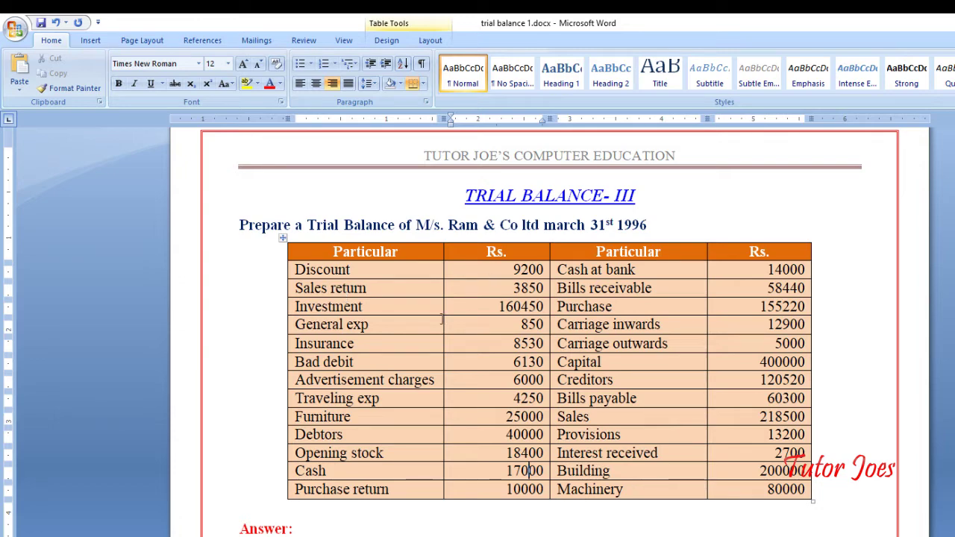
key("alt+Tab")
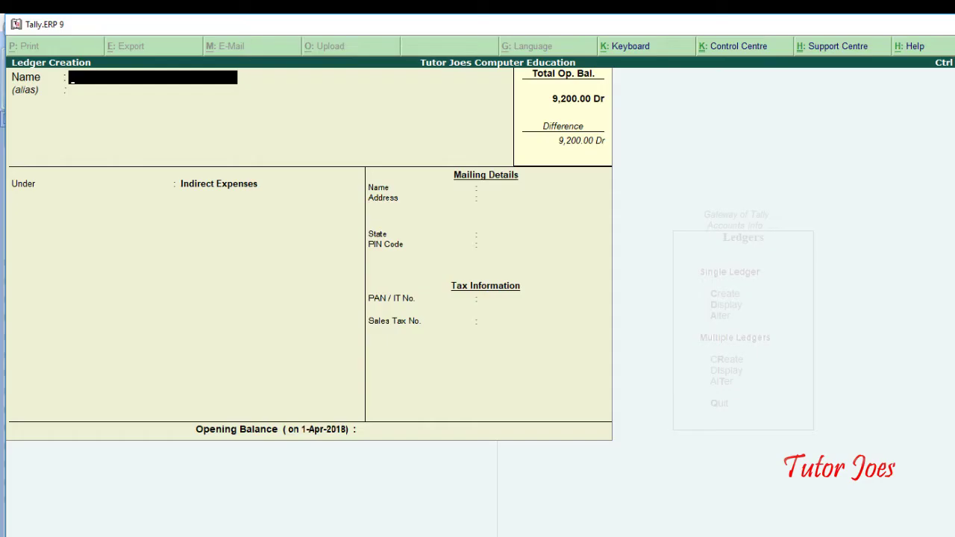
type("Sales Return")
key("Return")
key("Return")
type("Sal")
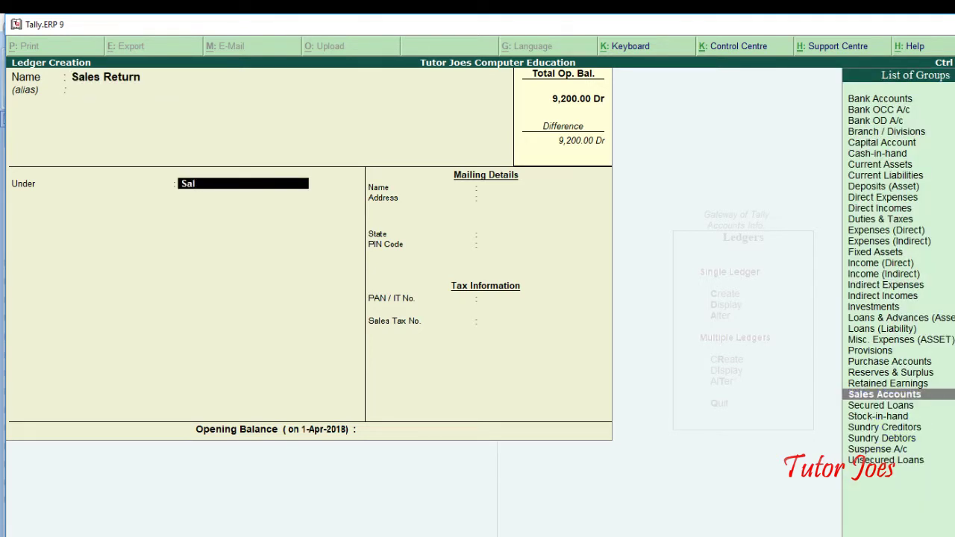
type("e")
key("Return")
Look up the sales return amount in Word, set the ledger's opening balance to 3850 Dr in Tally.ERP 9 and save it
key("alt+Tab")
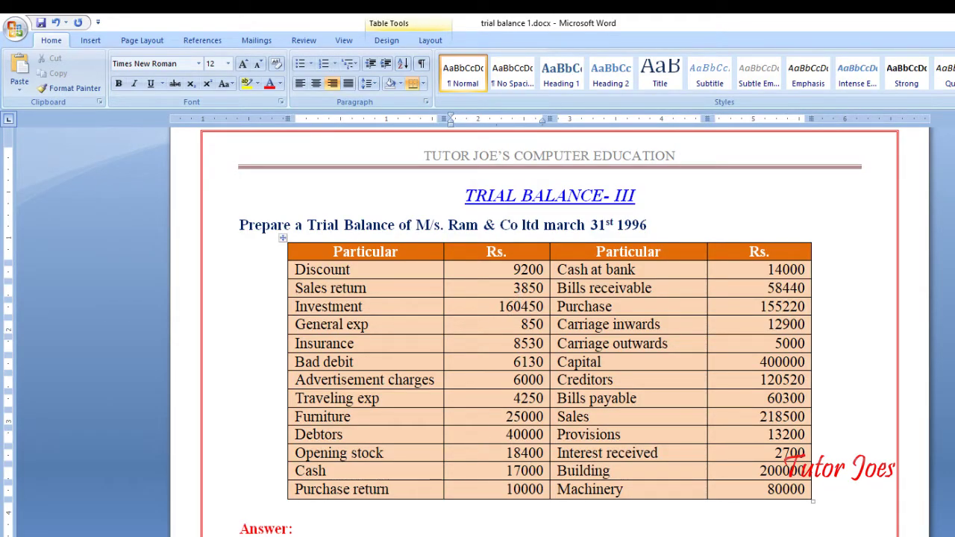
key("alt+Tab")
type("3850")
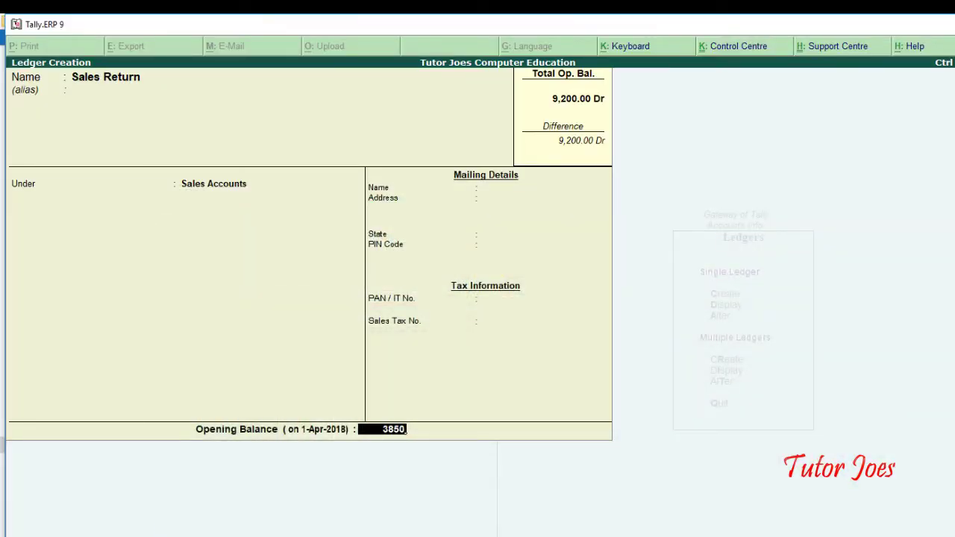
key("Return")
key("Return")
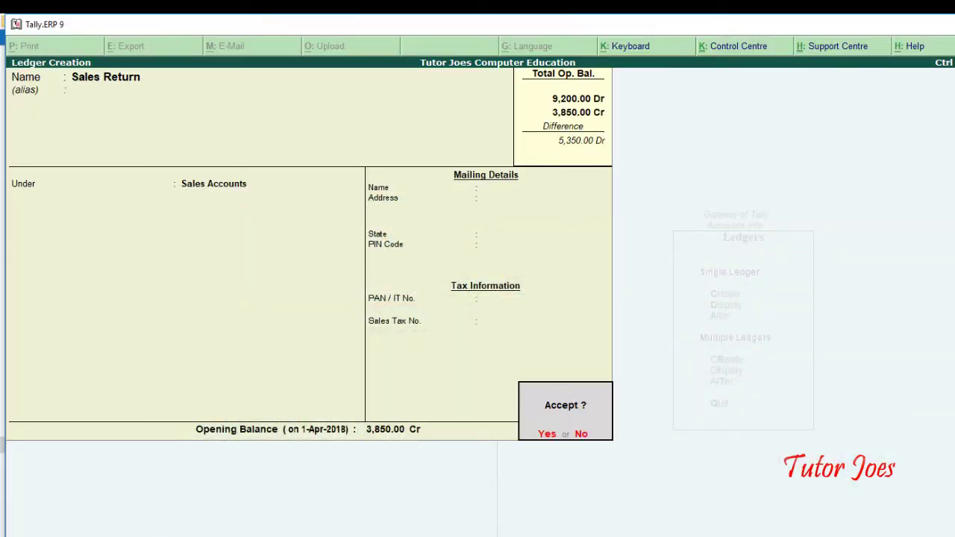
key("Escape")
type("dr")
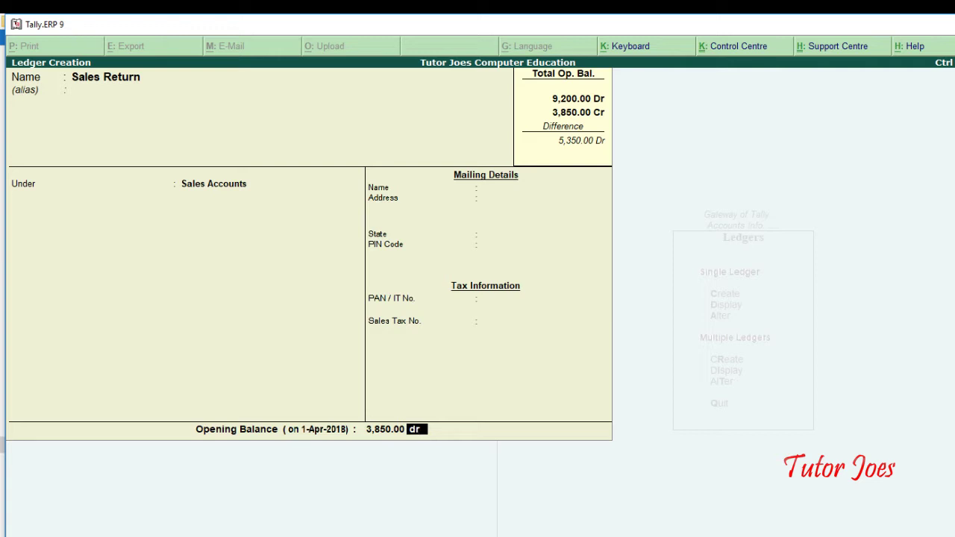
key("Return")
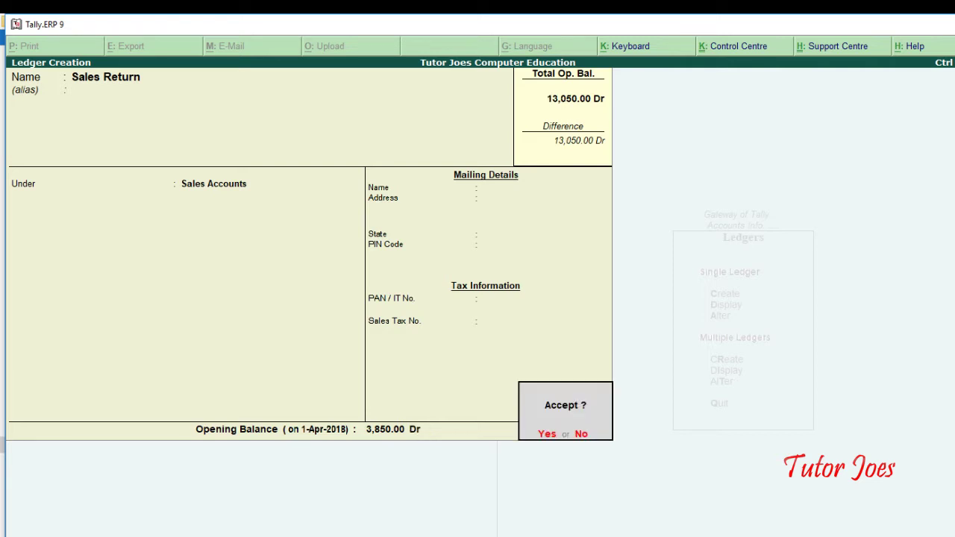
key("Return")
Consult the Word table and, in Tally.ERP 9, name the next ledger Investment and group it under Investments
key("alt+Tab")
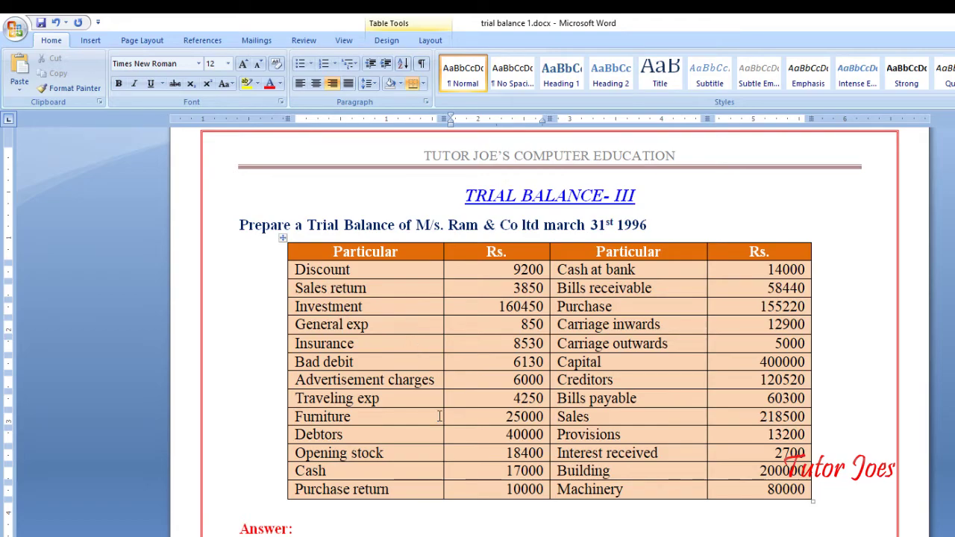
key("alt+Tab")
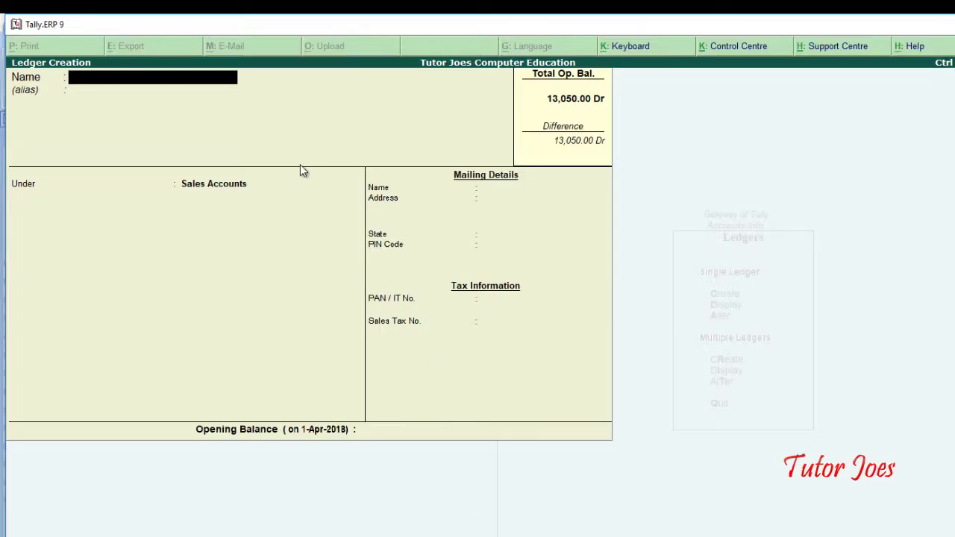
type("Investment")
key("Return")
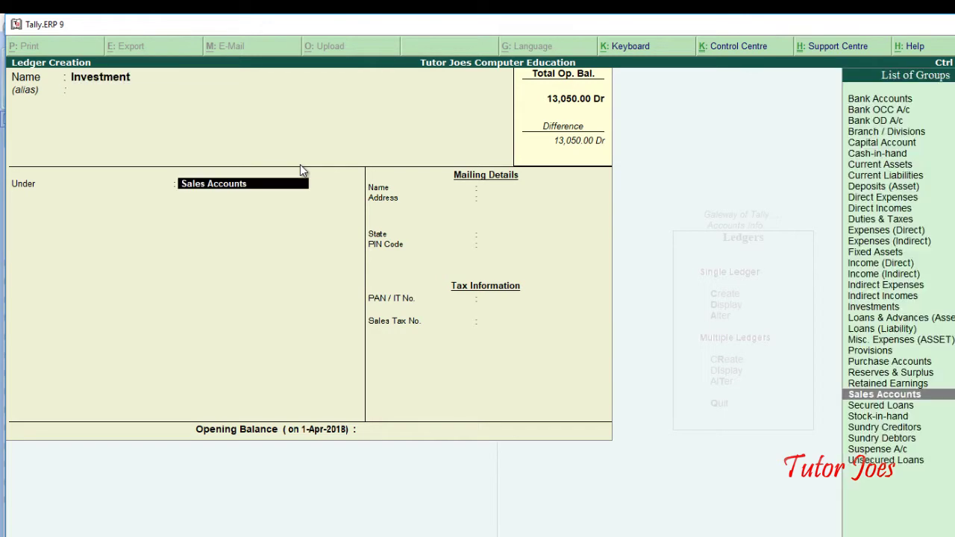
type("In")
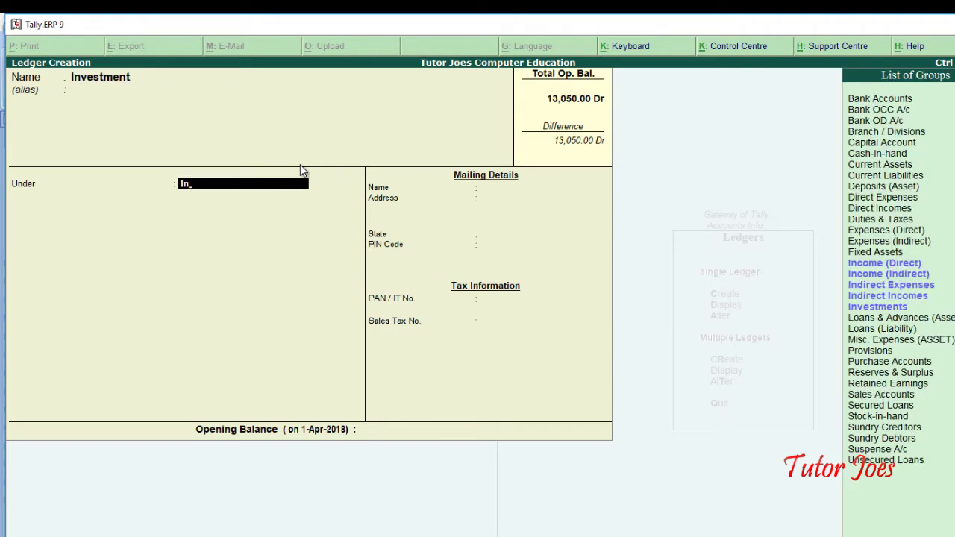
key("Down")
key("Down")
key("Down")
key("Down")
key("Return")
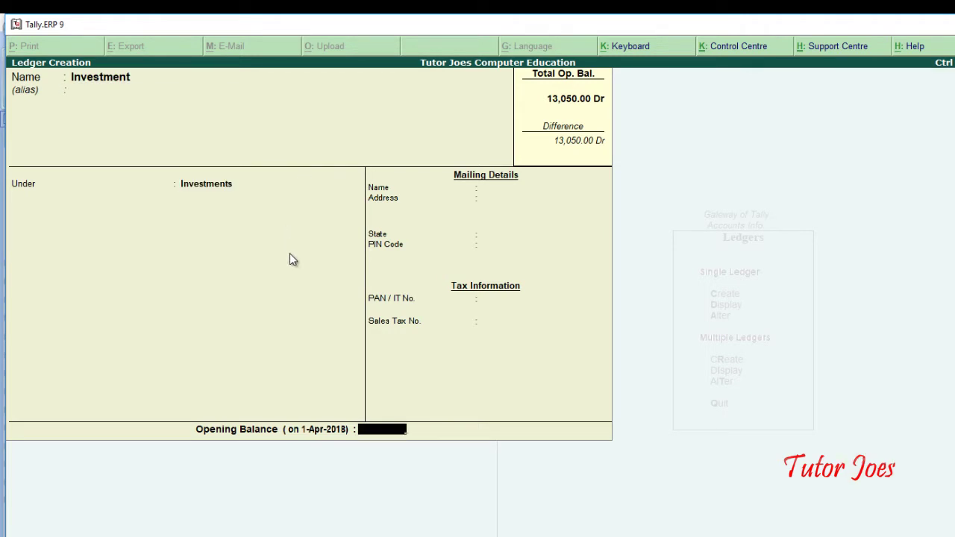
Look up the investment amount in Word, enter 160450 Dr as the ledger's opening balance in Tally.ERP 9 and save it
key("alt+Tab")
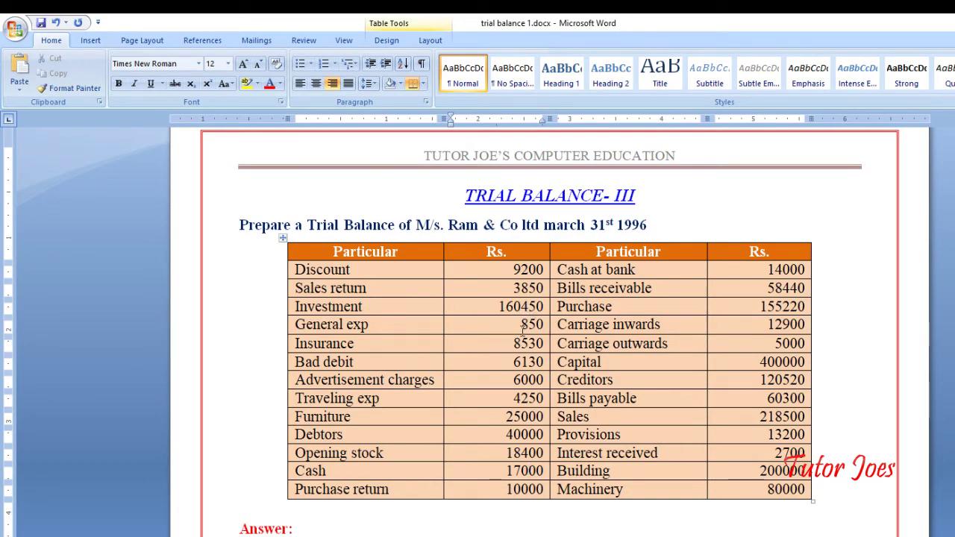
key("alt+Tab")
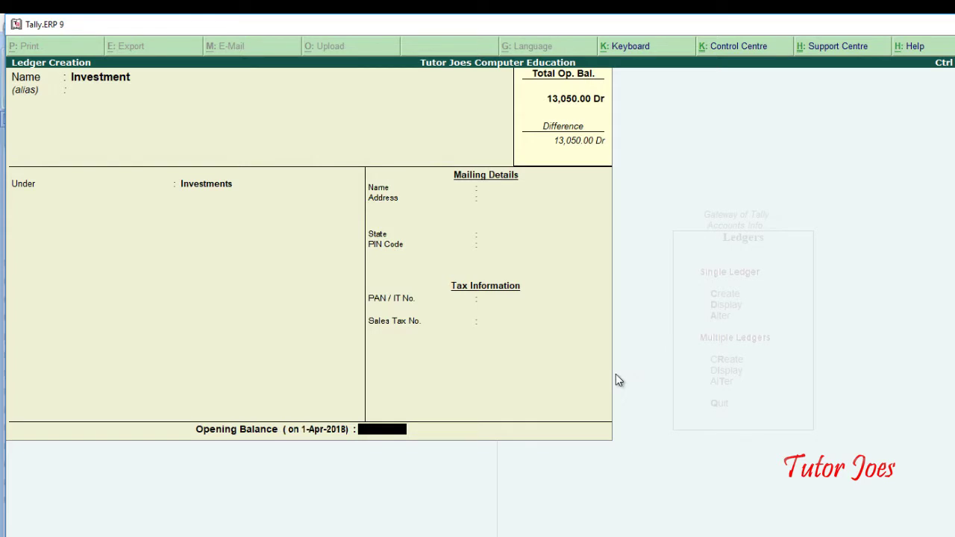
type("160450")
key("alt+Tab")
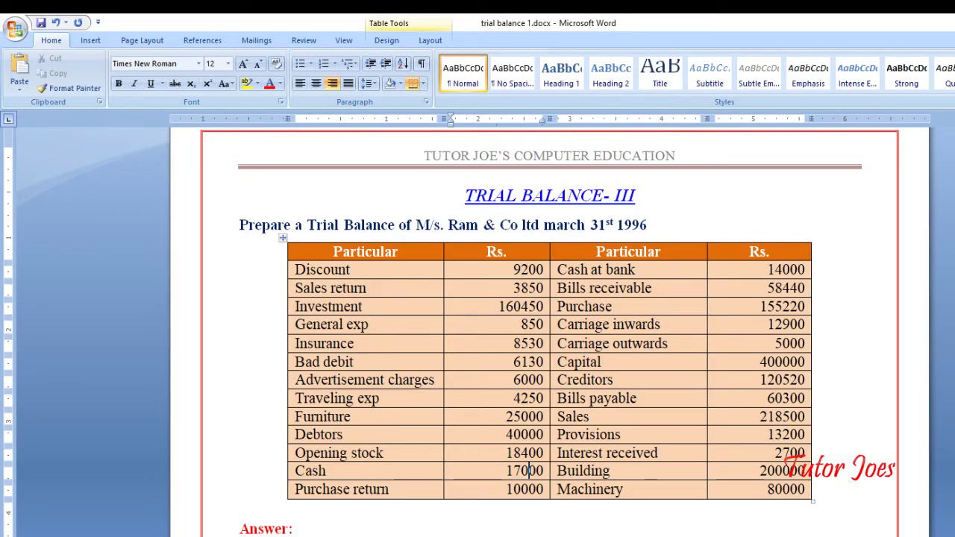
key("alt+Tab")
key("Return")
key("Return")
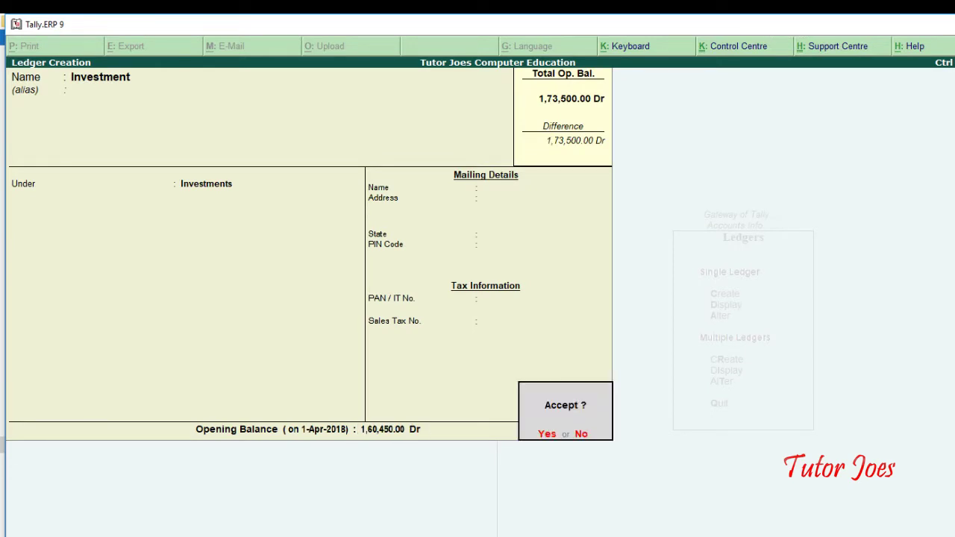
key("Return")
Check the next particular in Word and, in Tally.ERP 9, name the new ledger General Exp under Indirect Expenses
key("alt+Tab")
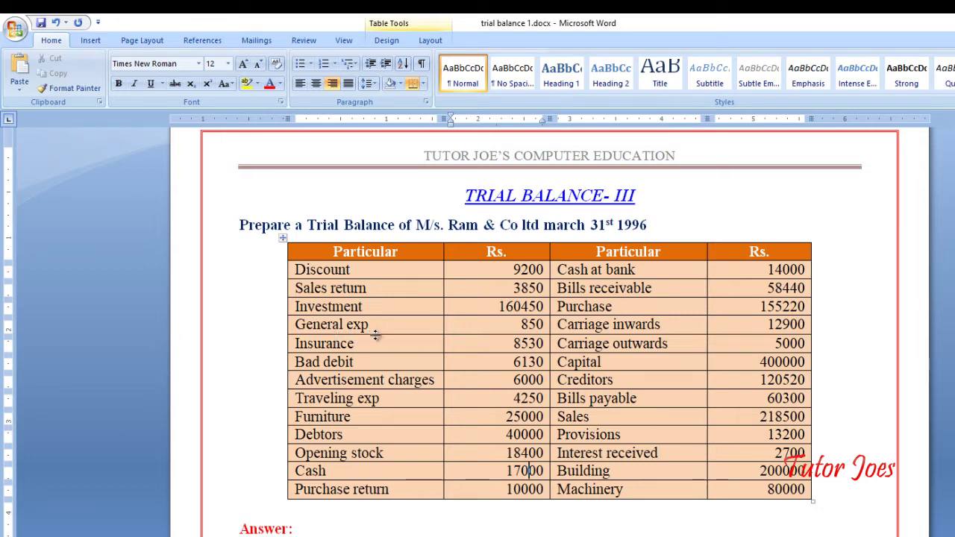
key("alt+Tab")
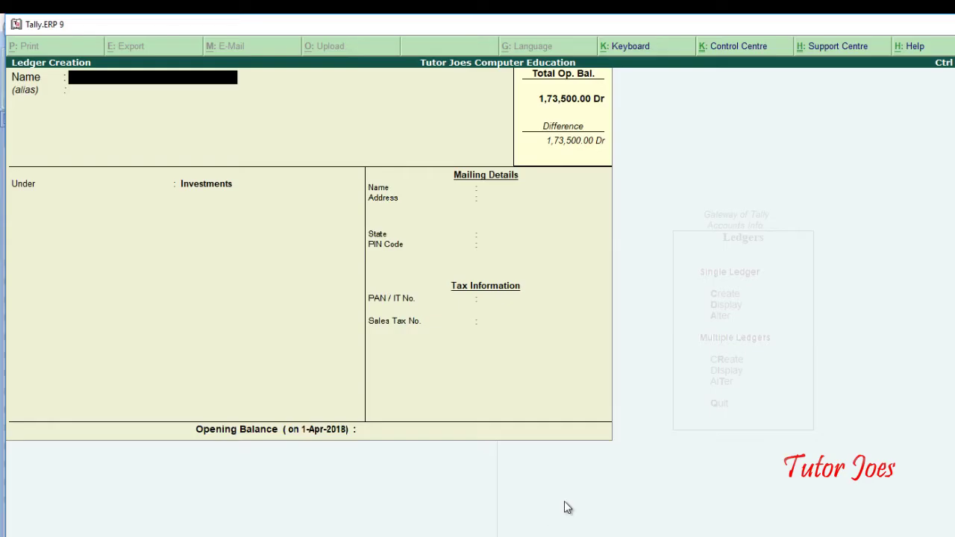
type("General exp")
key("Return")
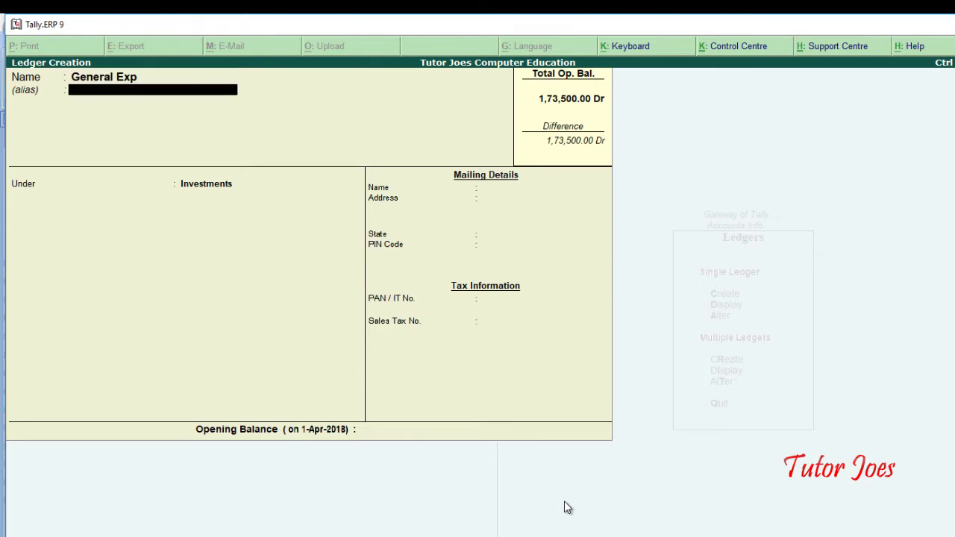
key("Return")
type("In")
key("Down")
key("Down")
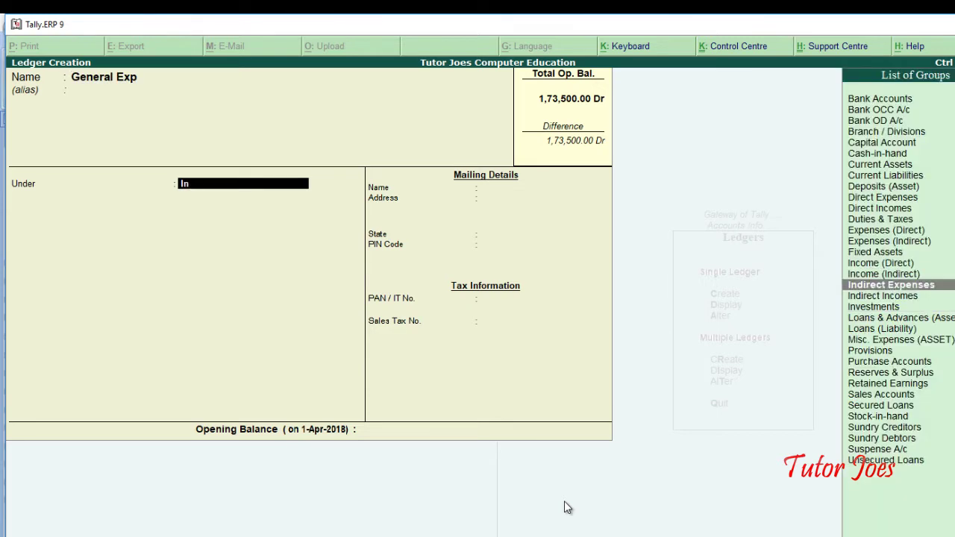
key("Return")
Set the General Exp ledger's opening balance to 850 Dr and save the ledger
type("850")
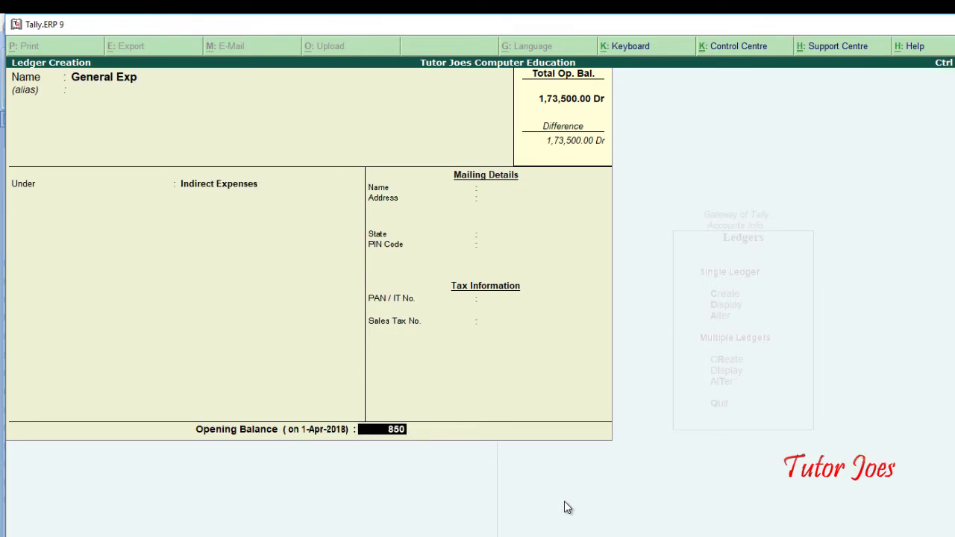
key("Return")
key("Return")
key("Return")
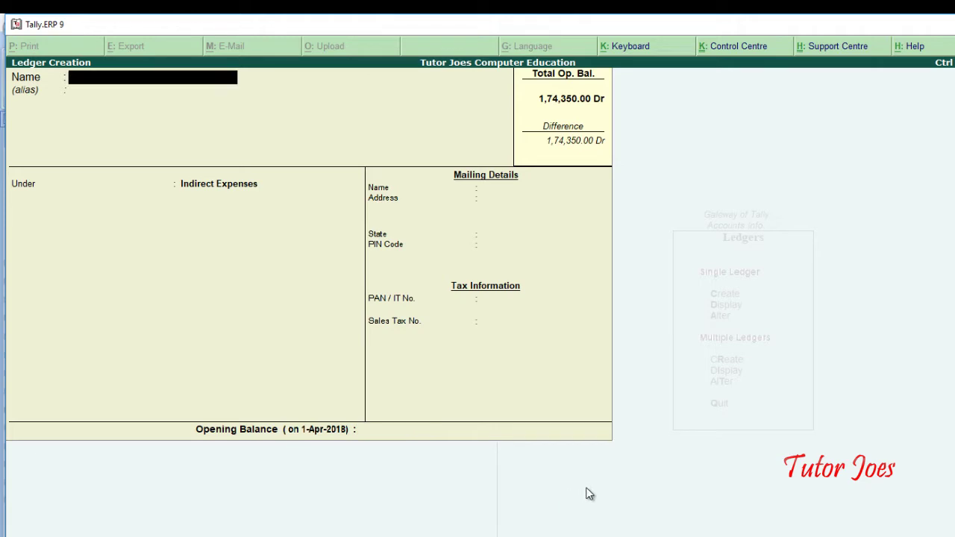
Check the next particular in Word and, in Tally.ERP 9, name the new ledger Insurance, keeping it under Indirect Expenses
key("alt+Tab")
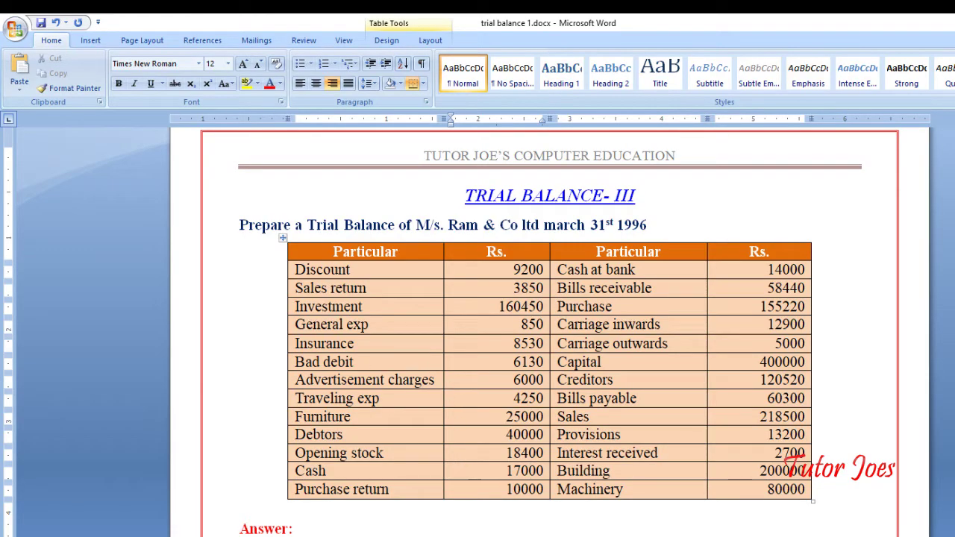
key("alt+Tab")
type("Insurance")
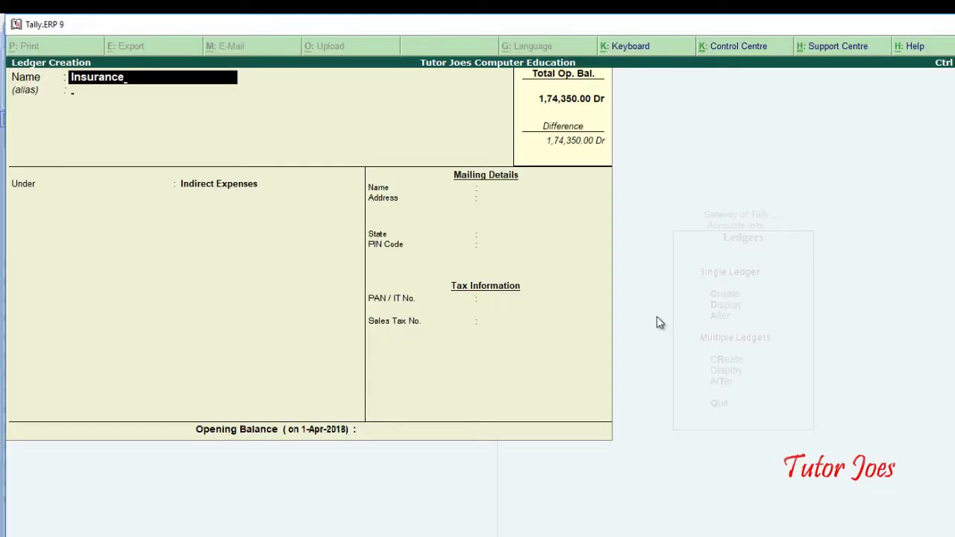
key("Return")
key("Return")
key("Return")
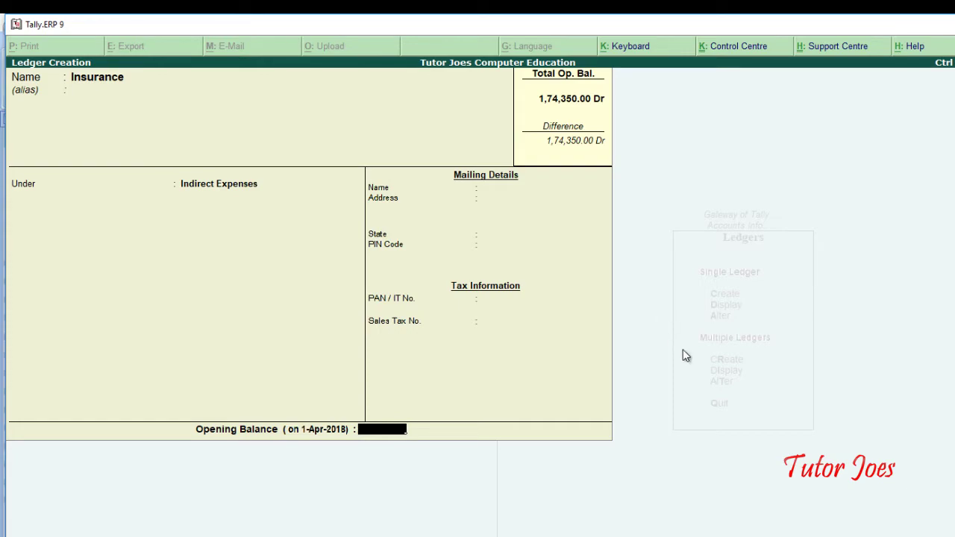
Look up the insurance amount in Word, enter 8530 as the ledger's opening balance in Tally.ERP 9 and save it
key("alt+Tab")
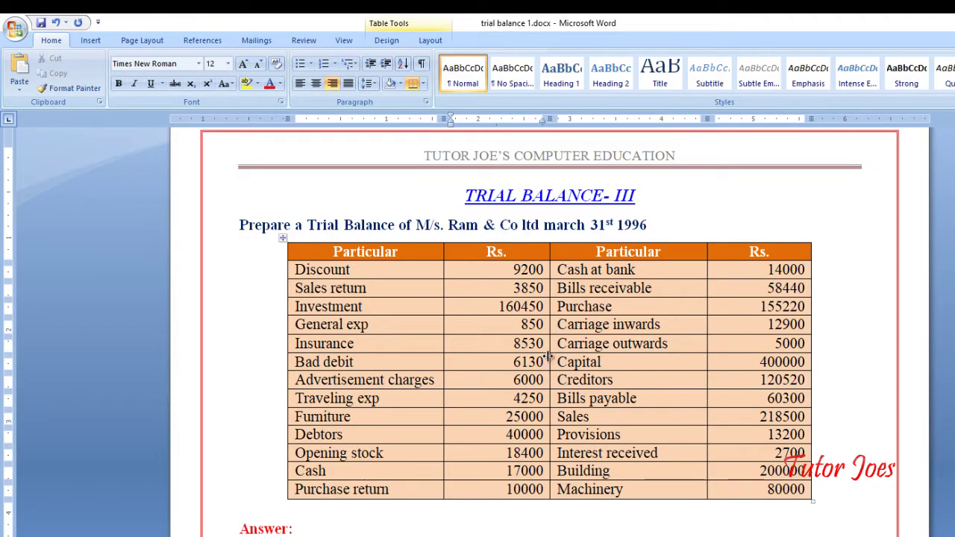
key("alt+Tab")
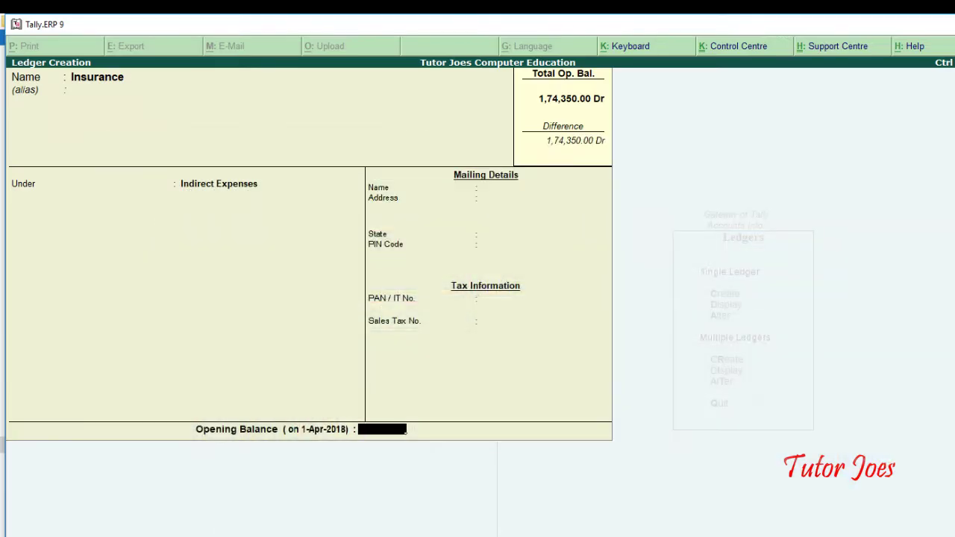
type("8530")
key("Return")
key("Return")
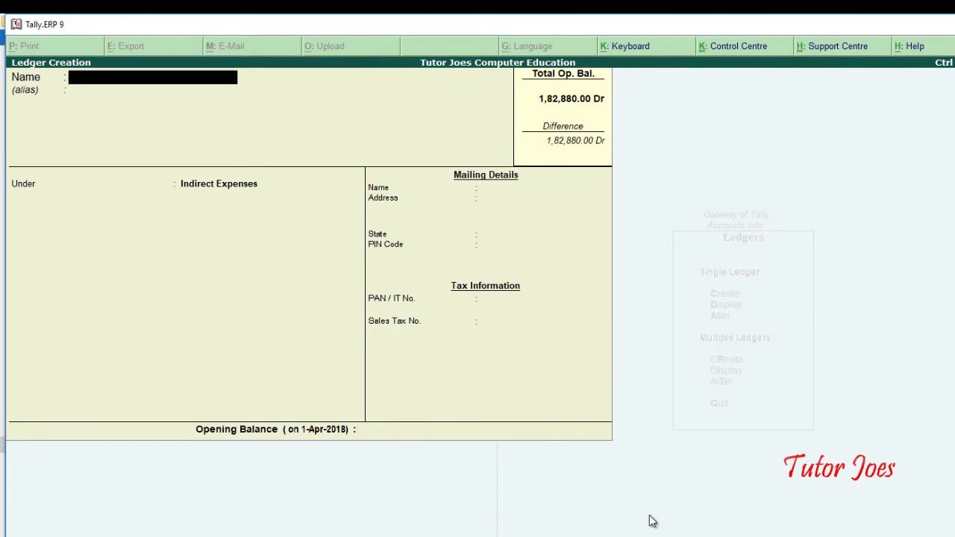
Check the next particular in Word and, in Tally.ERP 9, name the new ledger Bad Debit, keeping it under Indirect Expenses
key("alt+Tab")
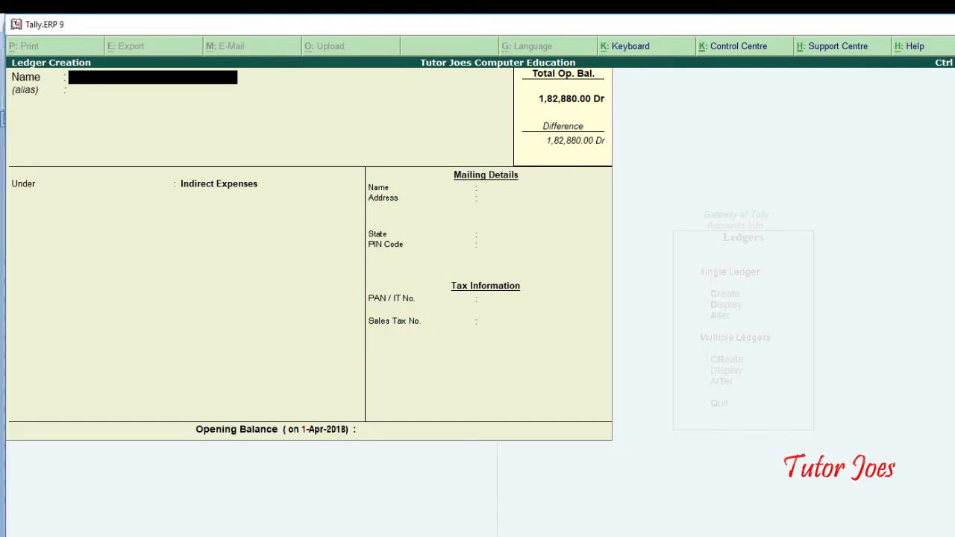
type("Bad Debit")
key("Return")
key("Return")
key("Return")
Look up the bad debit amount in Word, enter 6130 Dr as the ledger's opening balance in Tally.ERP 9 and save it
key("alt+Tab")
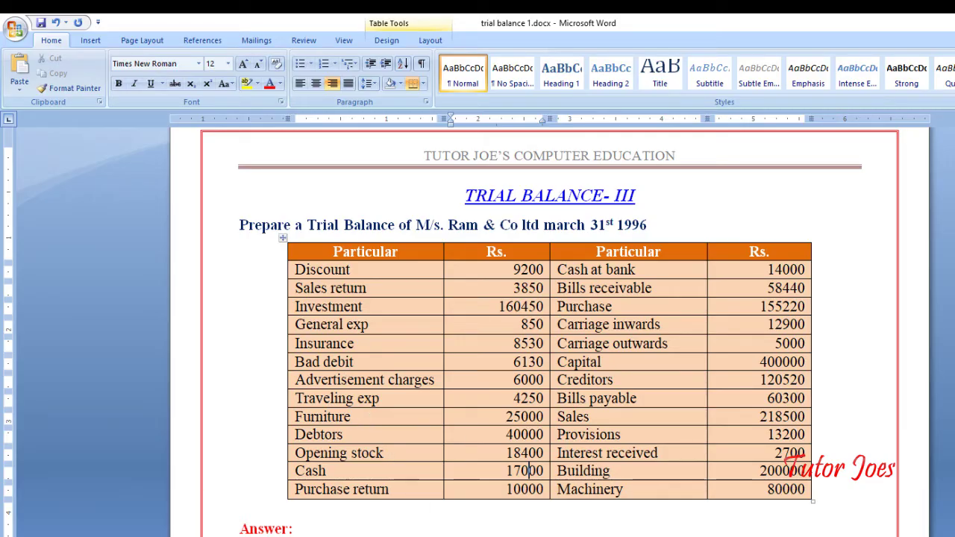
key("alt+Tab")
type("6130")
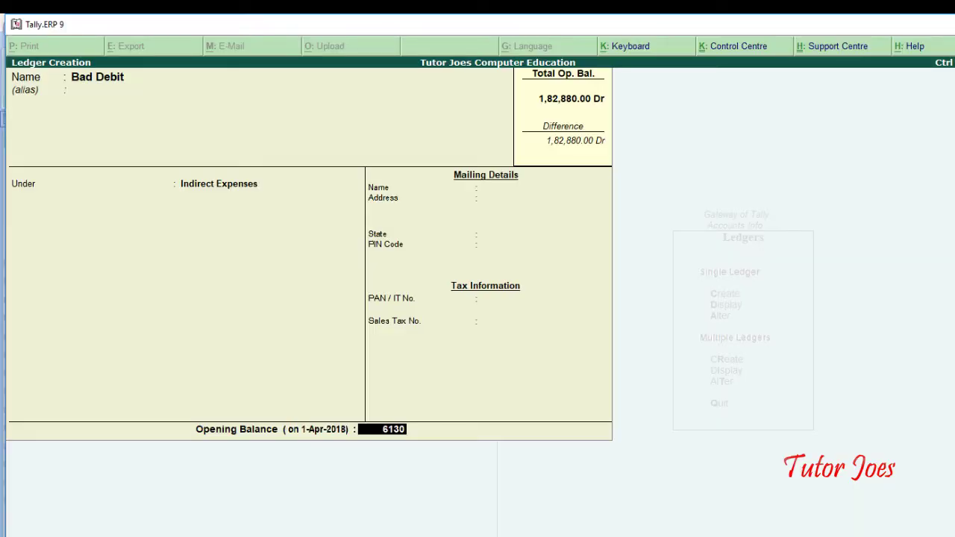
key("Return")
key("Return")
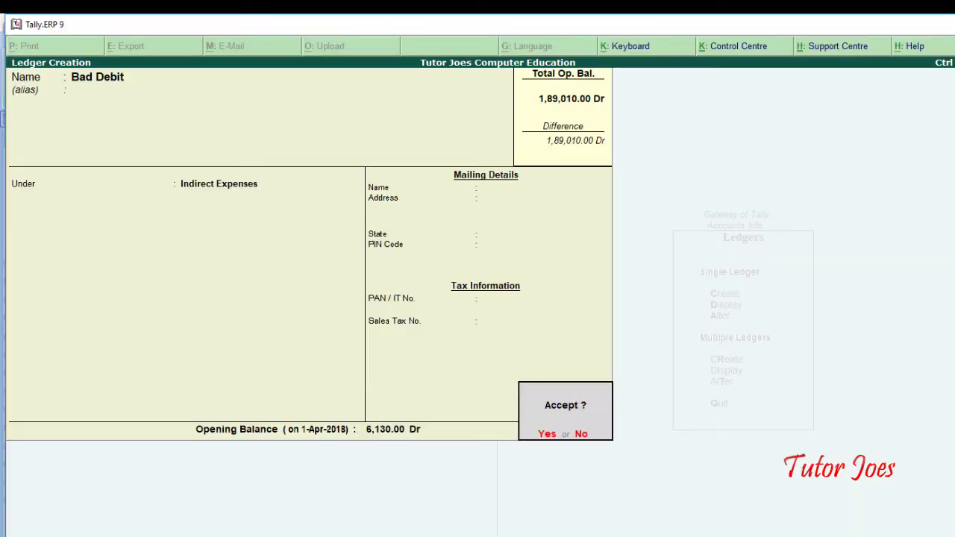
key("Return")
Check the next particular in Word and, in Tally.ERP 9, name the new ledger Advertisemnt Charges, keeping it under Indirect Expenses
key("alt+Tab")
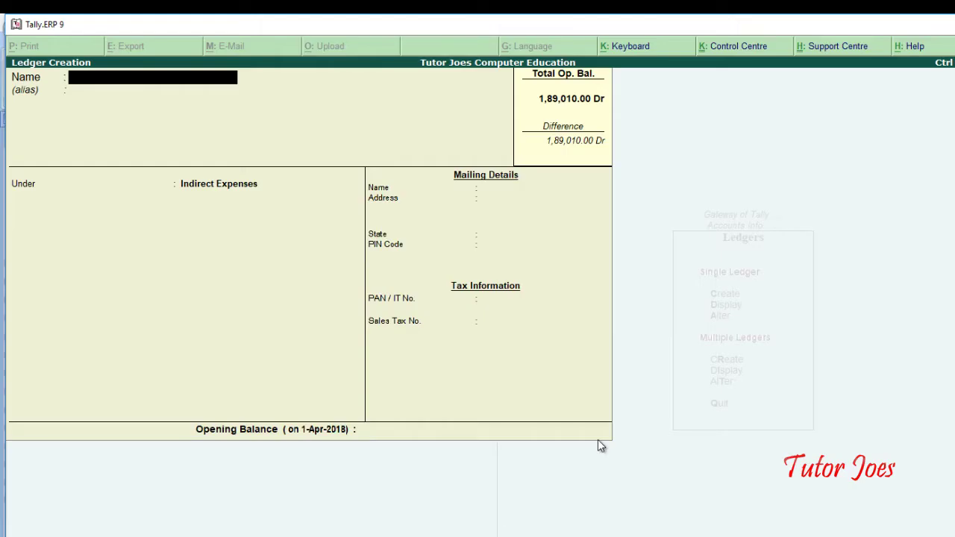
type("Advertisemnt")
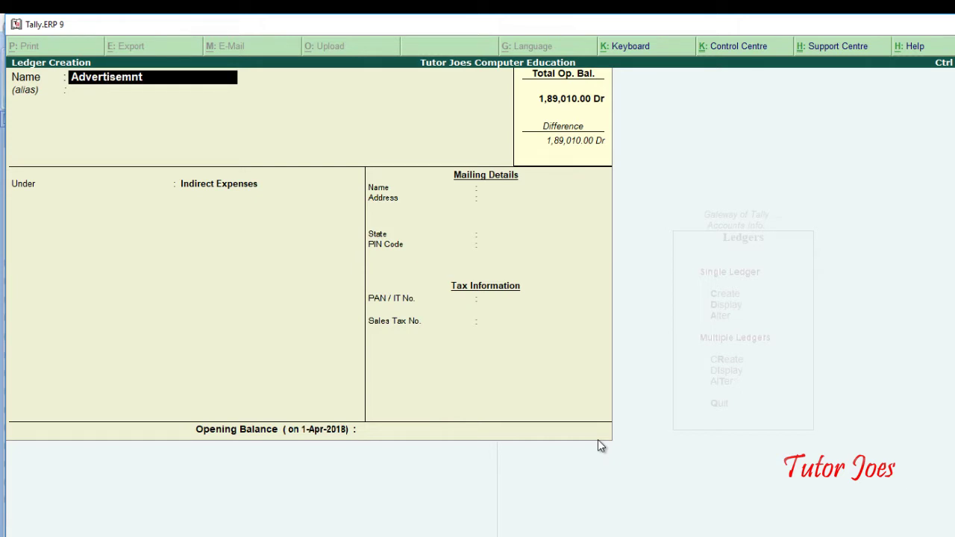
type(" Charged")
key("BackSpace")
type("s")
key("Return")
key("Return")
key("Return")
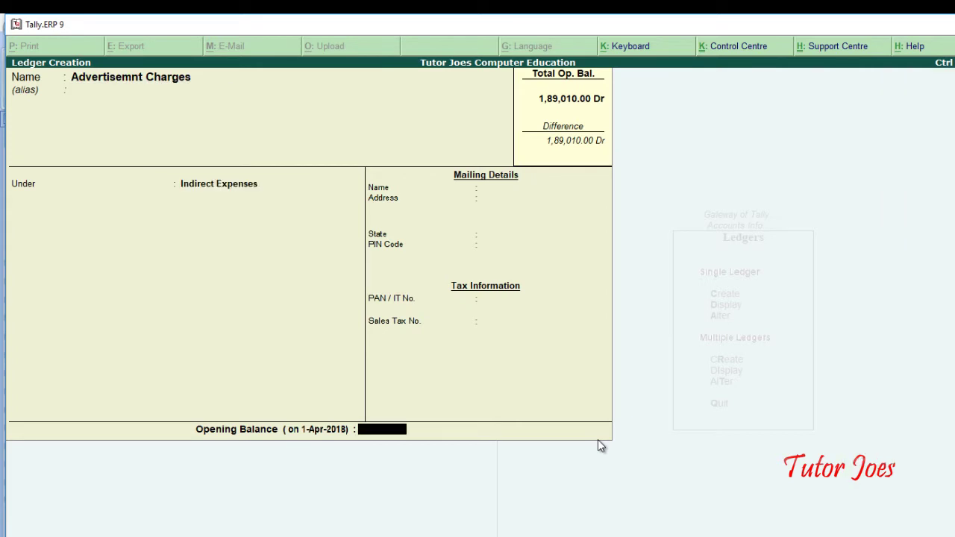
Set the advertisement charges ledger's opening balance to 6000 Dr and save the ledger
type("6000")
key("Return")
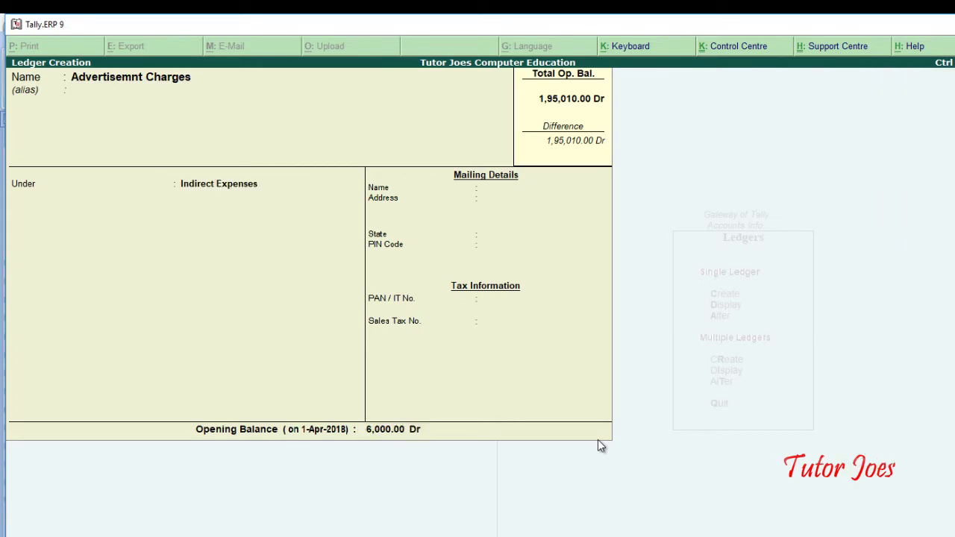
key("Return")
key("Return")
Check the next particular in Word and, in Tally.ERP 9, name the new ledger Traveling Exp, keeping it under Indirect Expenses
key("alt+Tab")
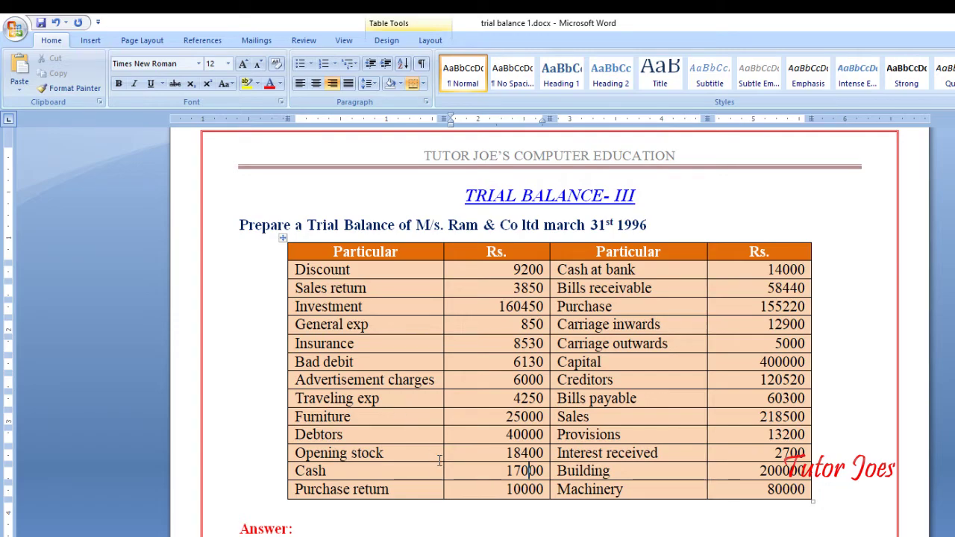
key("alt+Tab")
type("T")
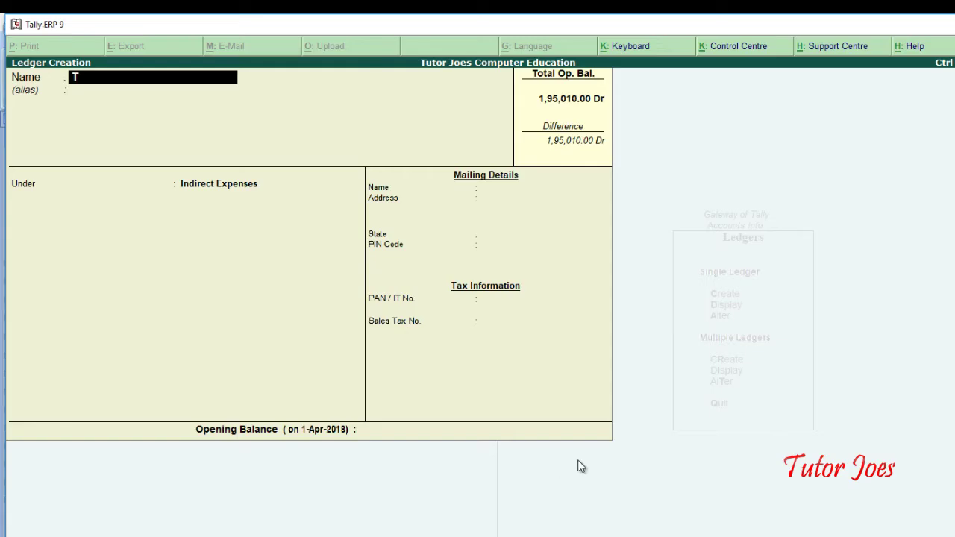
type("raveling exp")
key("Return")
key("Return")
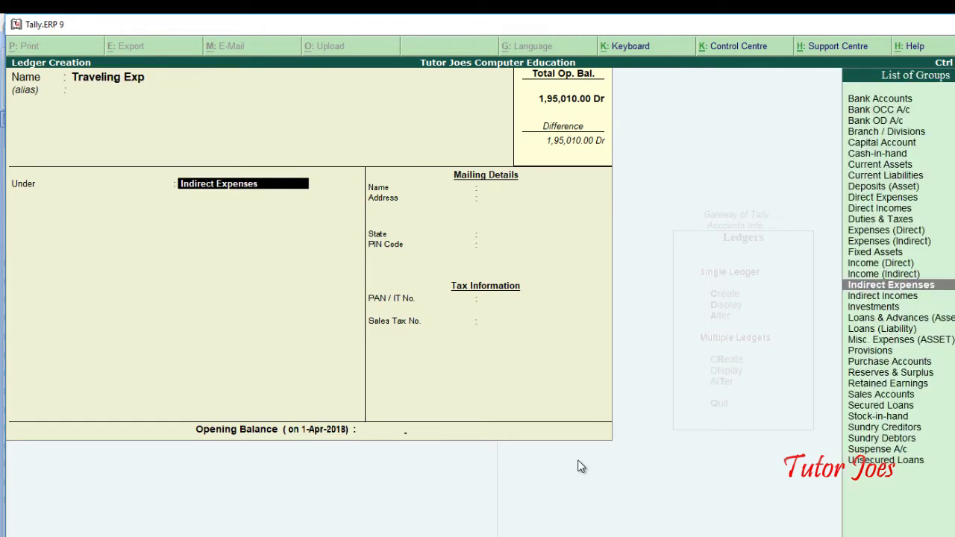
key("Return")
Look up the traveling expense amount in Word, enter 4250 Dr as the ledger's opening balance in Tally.ERP 9 and save it
key("alt+Tab")
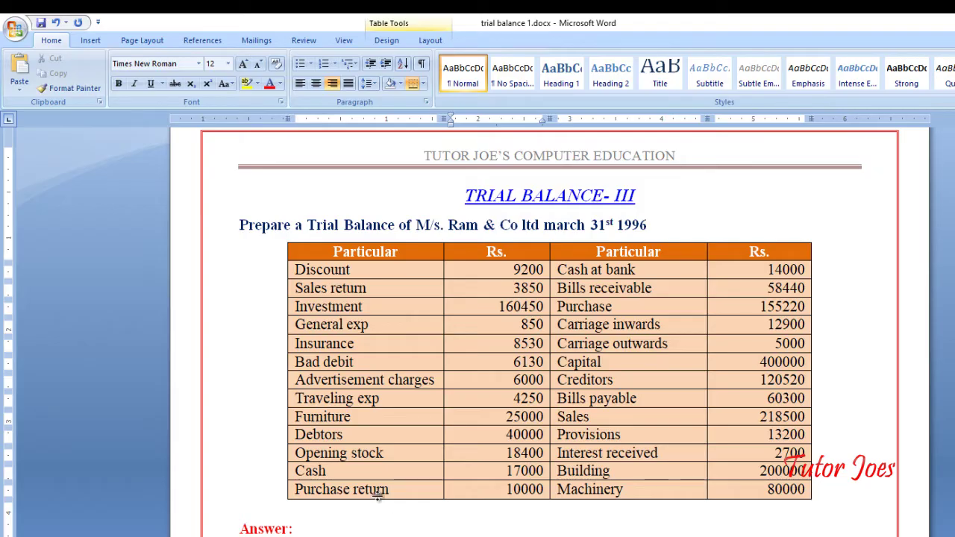
key("alt+Tab")
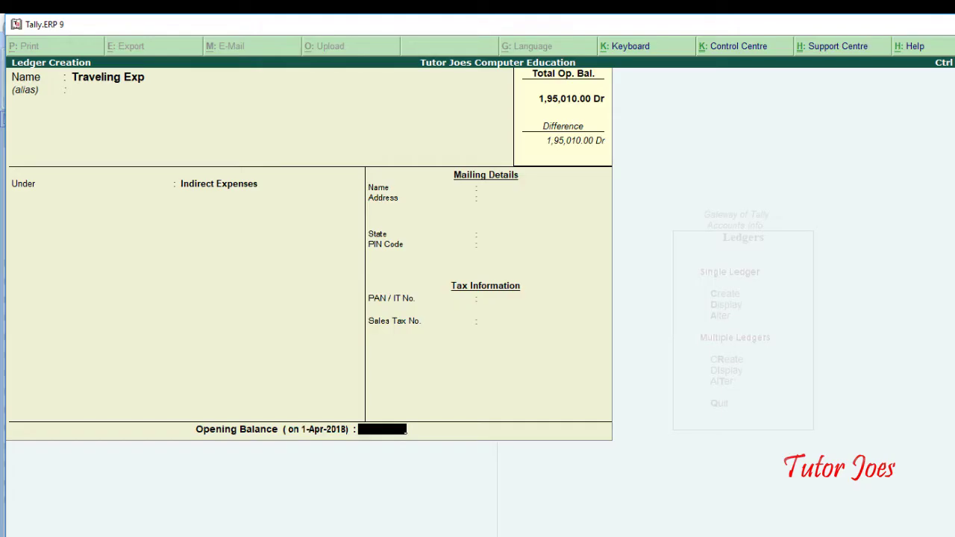
type("4258")
key("BackSpace")
type("0")
key("Return")
key("Return")
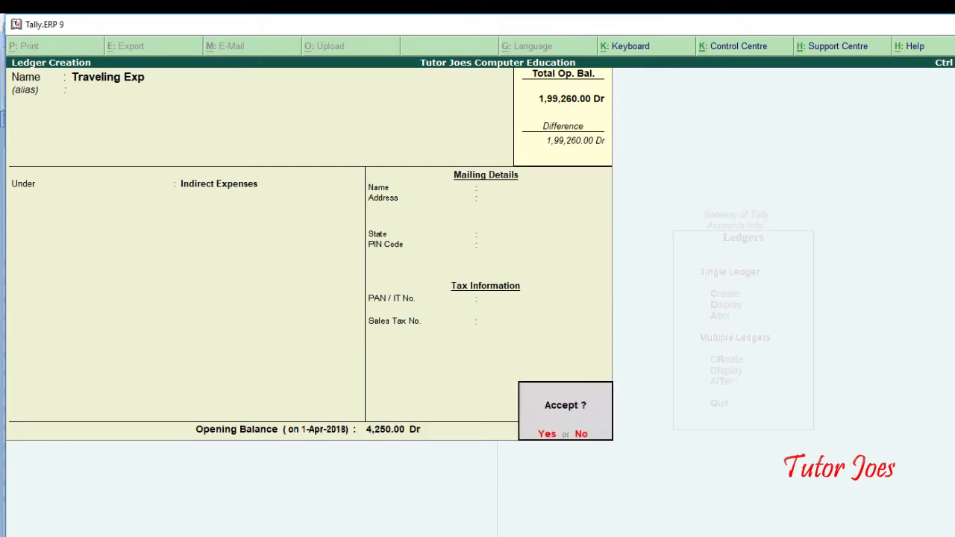
key("Return")
Check the furniture row in Word and, in Tally.ERP 9, name the new ledger Furniture and place it under Fixed Assets
key("alt+Tab")
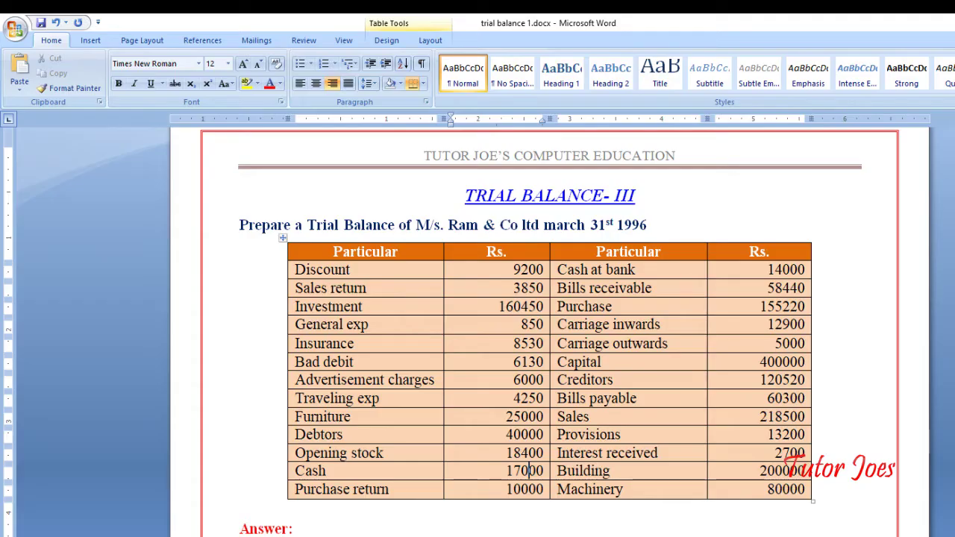
left_click(328, 416)
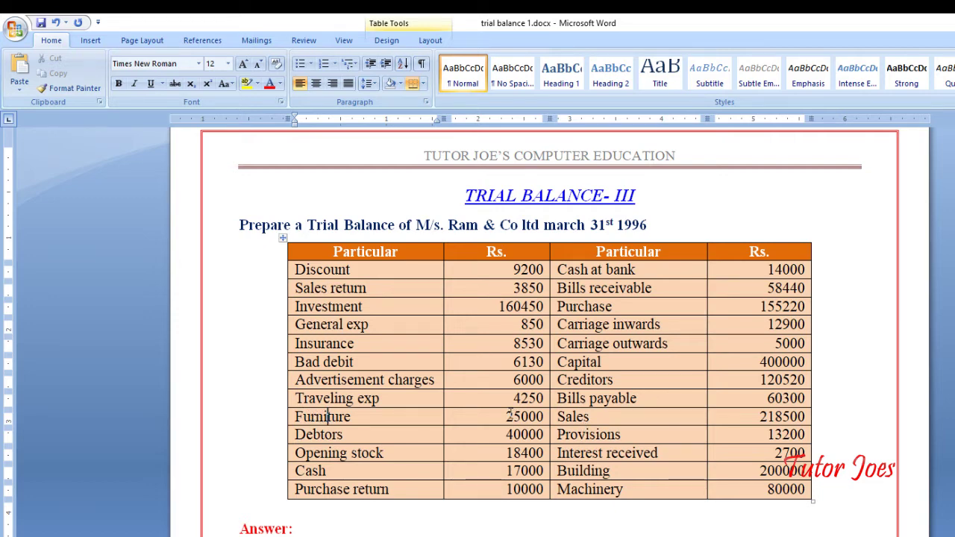
left_click_drag(507, 416, 549, 418)
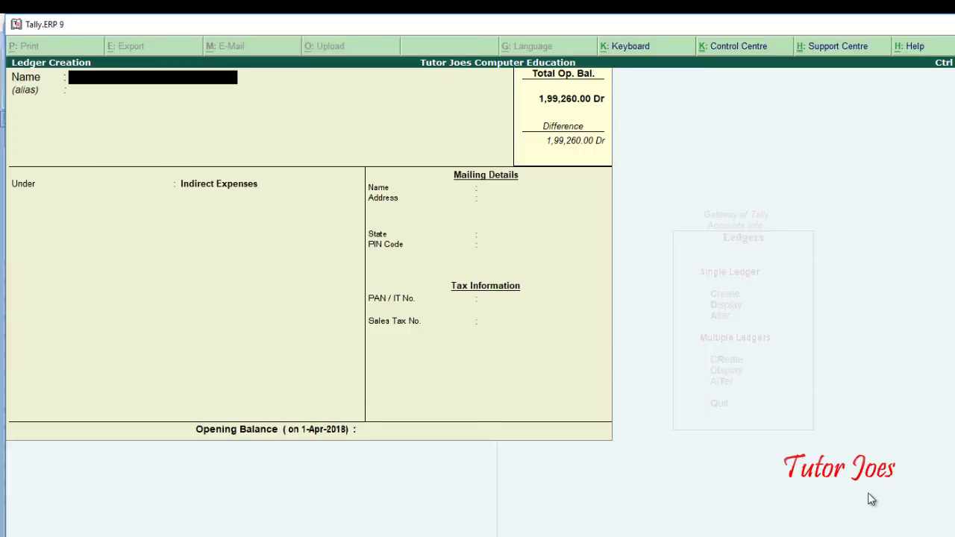
type("Furnitgu")
key("BackSpace")
key("BackSpace")
type("ure")
key("Return")
key("Return")
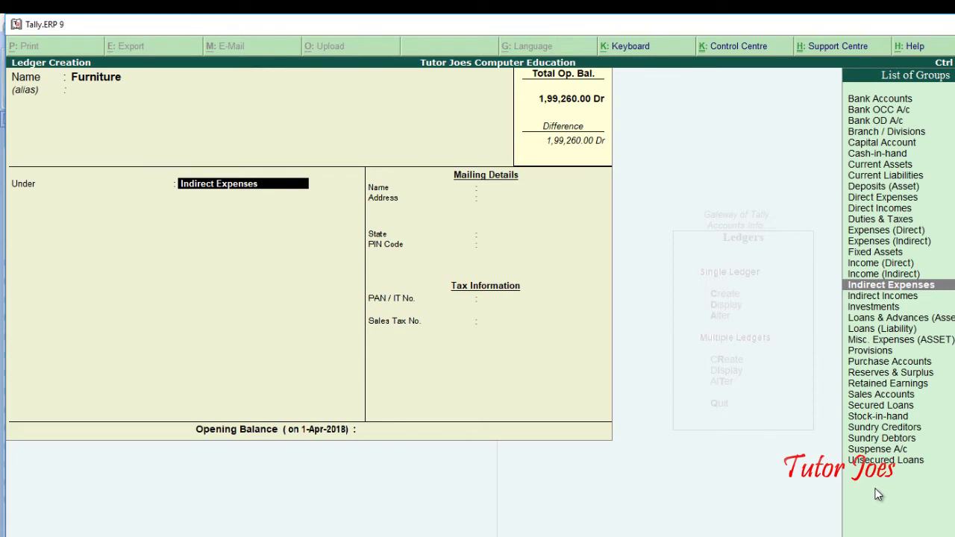
type("Fix")
key("Return")
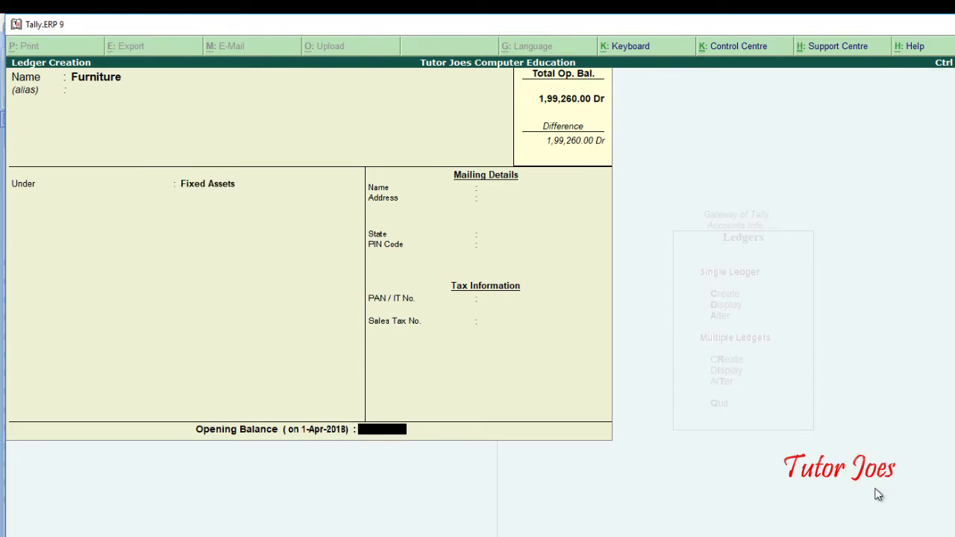
Set the Furniture ledger's opening balance to 25000 and save the ledger
type("25000")
key("Return")
key("Return")
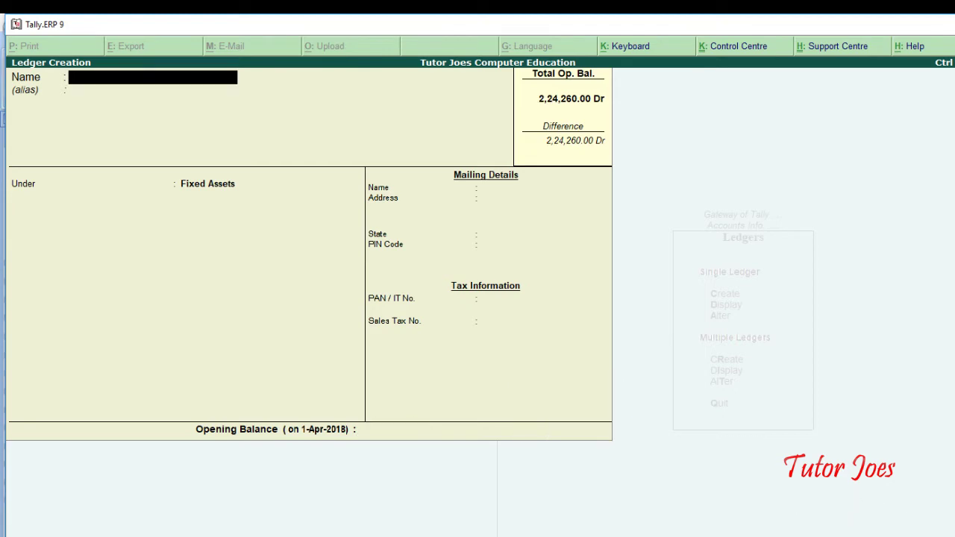
Check the next particular in Word and, in Tally.ERP 9, name the new ledger Debtors and place it under Sundry Debtors
key("alt+Tab")
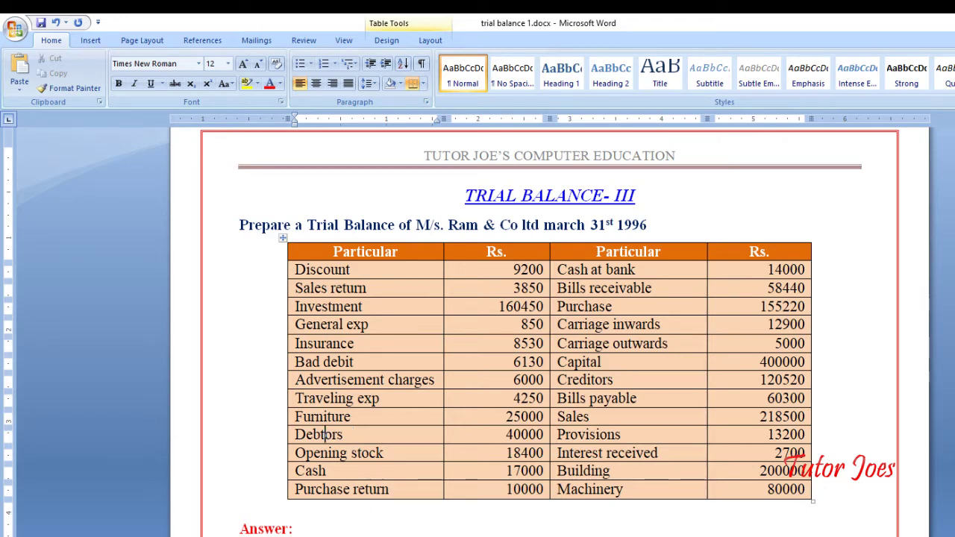
key("alt+Tab")
type("Debtors")
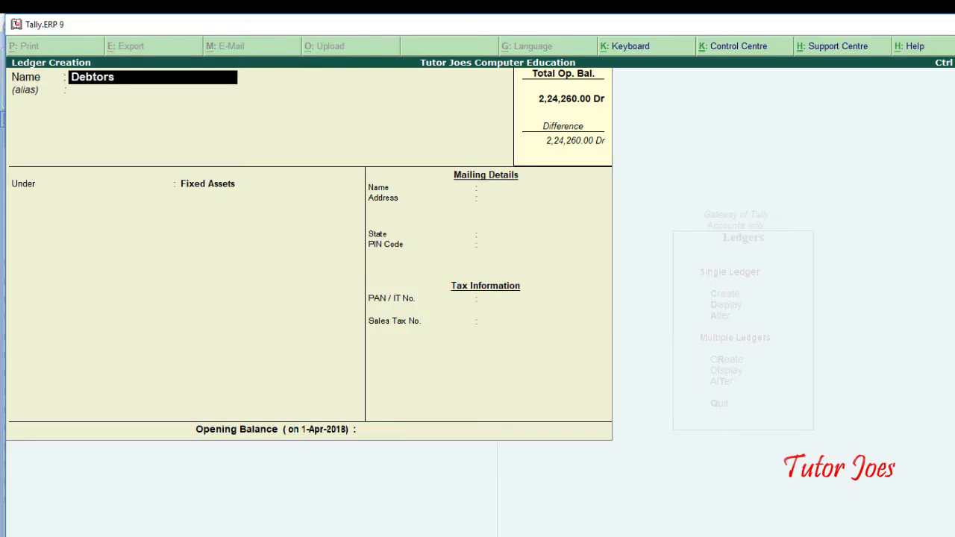
key("Return")
key("Return")
type("Sun")
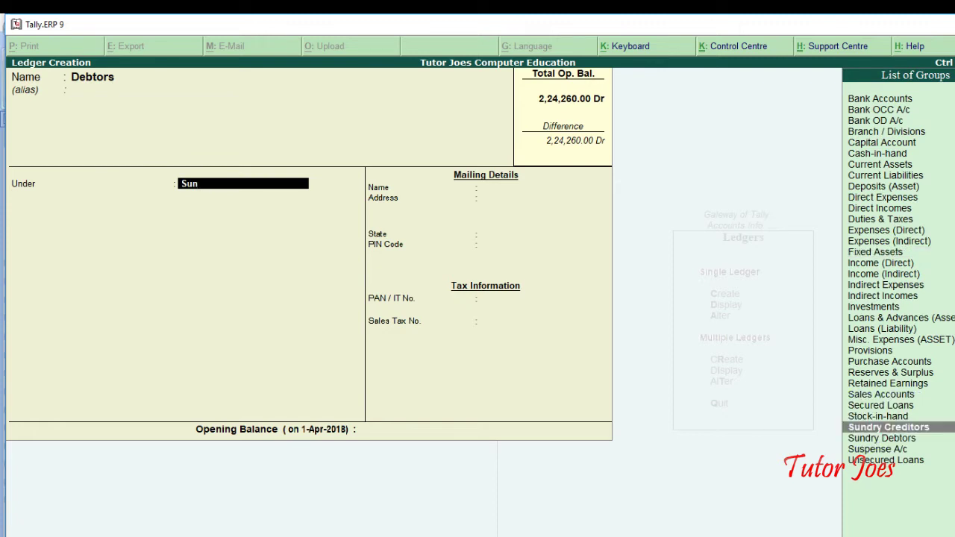
key("Down")
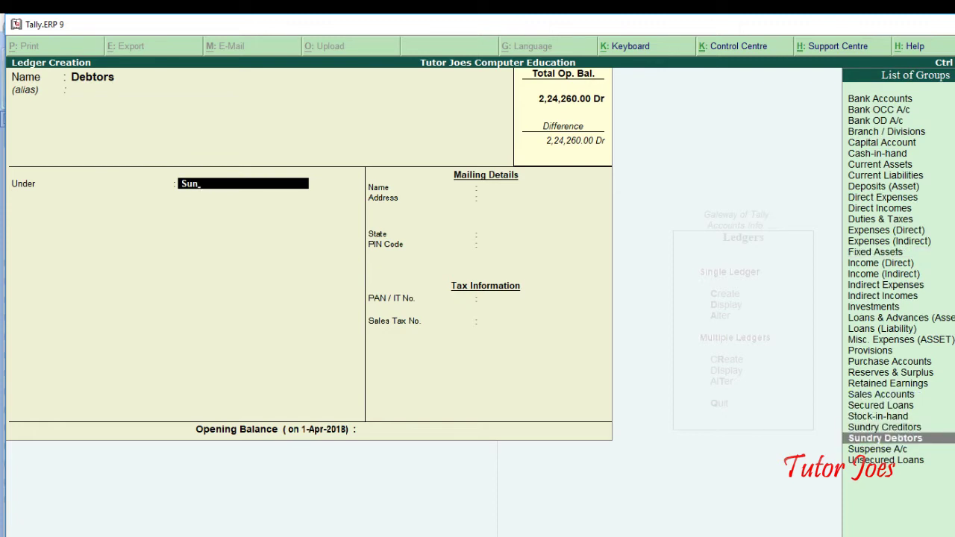
key("Return")
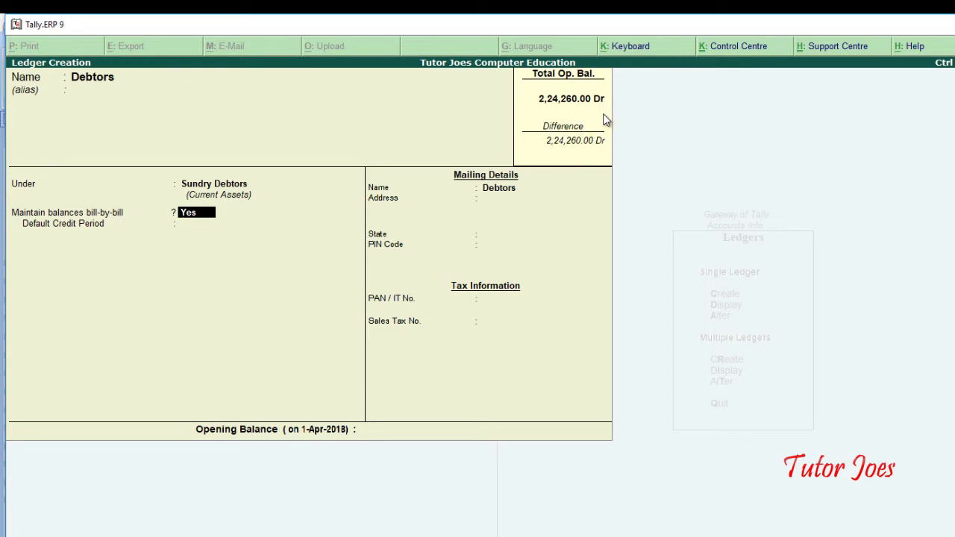
Keep bill-by-bill balances on for Debtors, leave the credit period, address and tax details empty, and keep the state Not Applicable
key("Return")
key("Return")
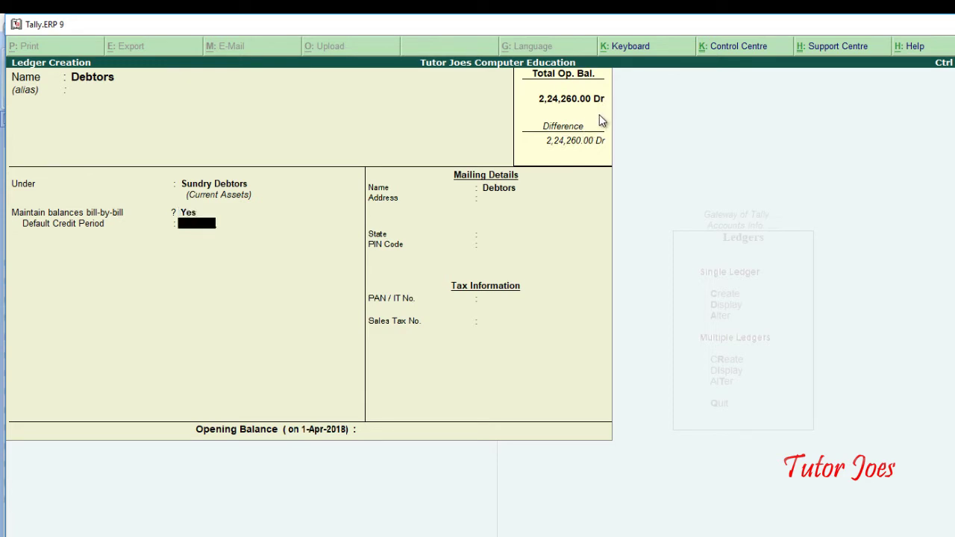
key("Return")
key("Return")
key("Return")
key("Return")
key("Return")
key("Return")
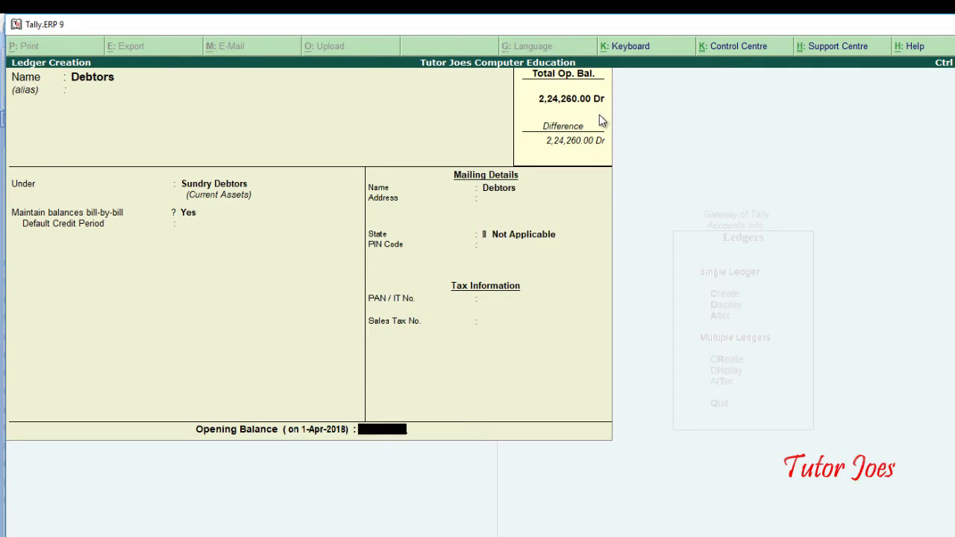
Look up the debtors amount in Word, enter 40000 Dr as the ledger's opening balance in Tally.ERP 9 and save it
key("alt+Tab")
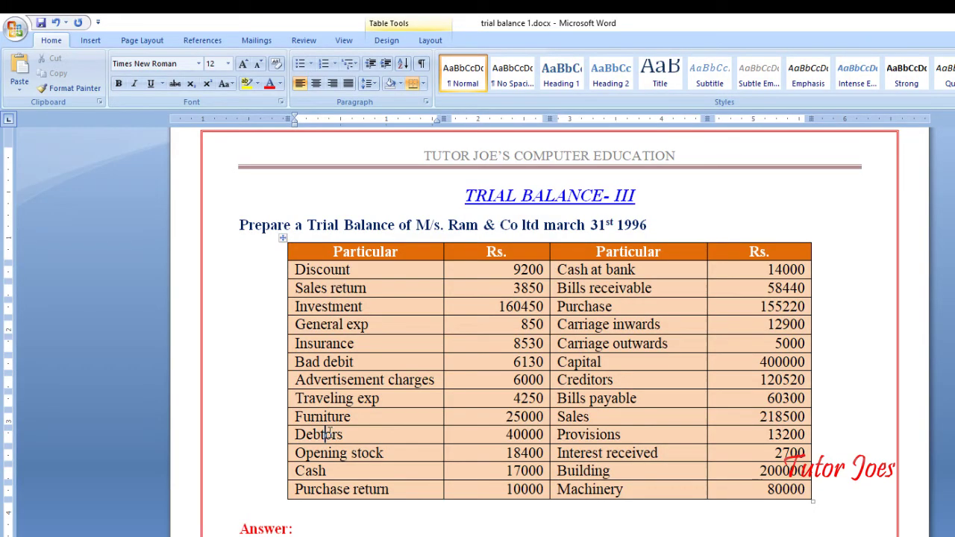
key("alt+Tab")
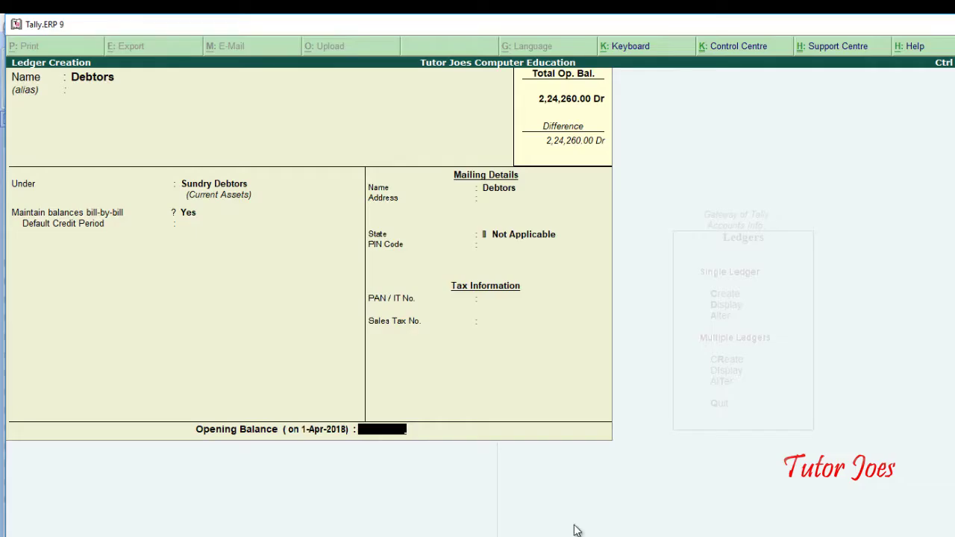
type("40,")
type("0000")
key("Return")
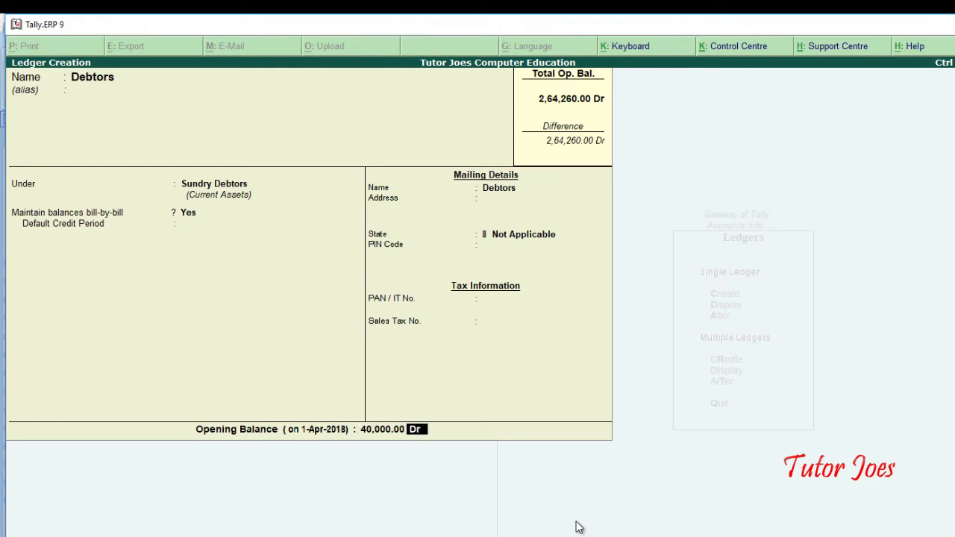
key("Return")
key("Return")
key("Return")
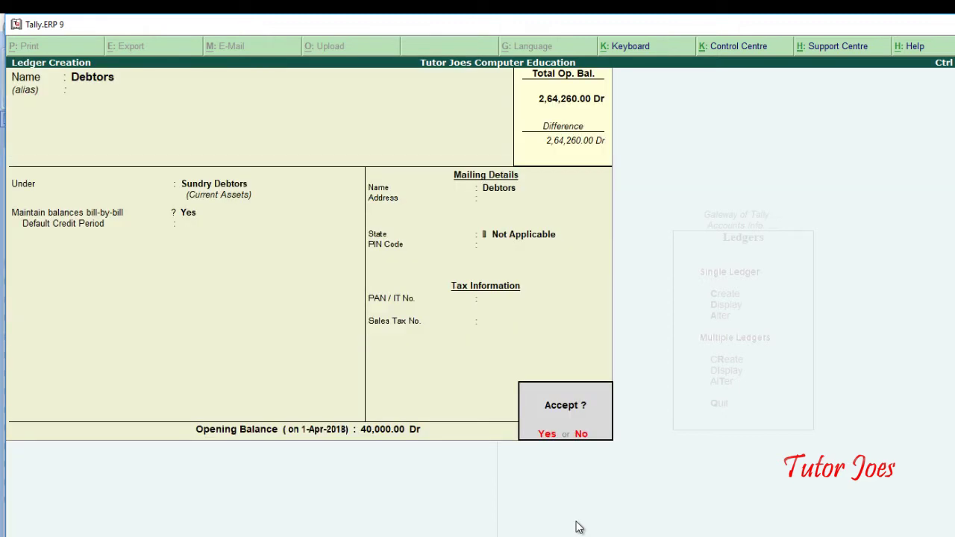
key("Return")
Check the next particular in Word and, in Tally.ERP 9, name the new ledger Opening Stock and place it under Current Assets
key("alt+Tab")
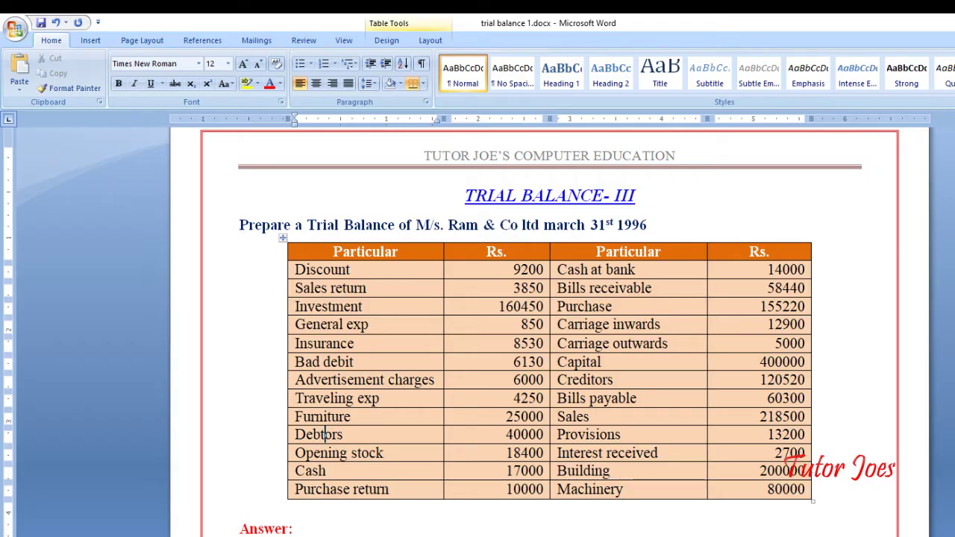
left_click(297, 451)
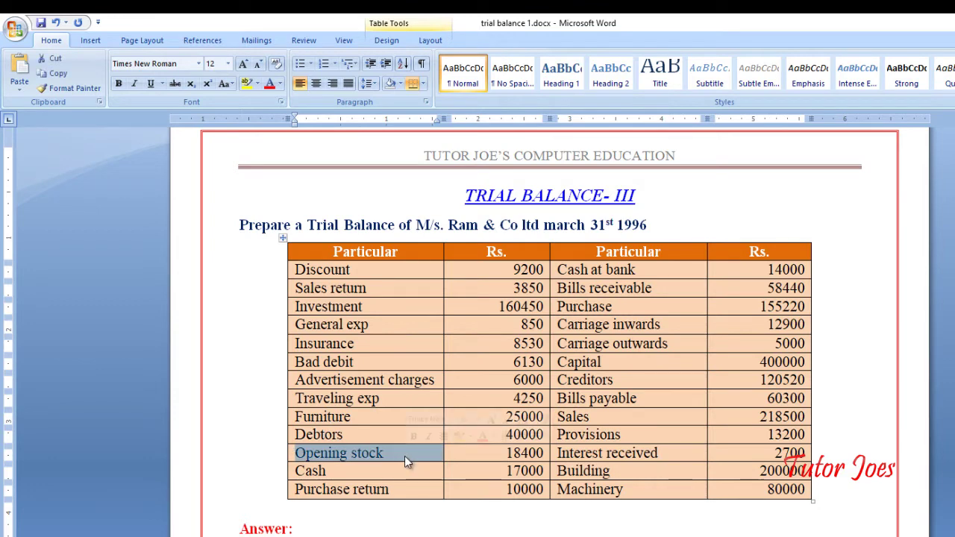
key("ctrl+c")
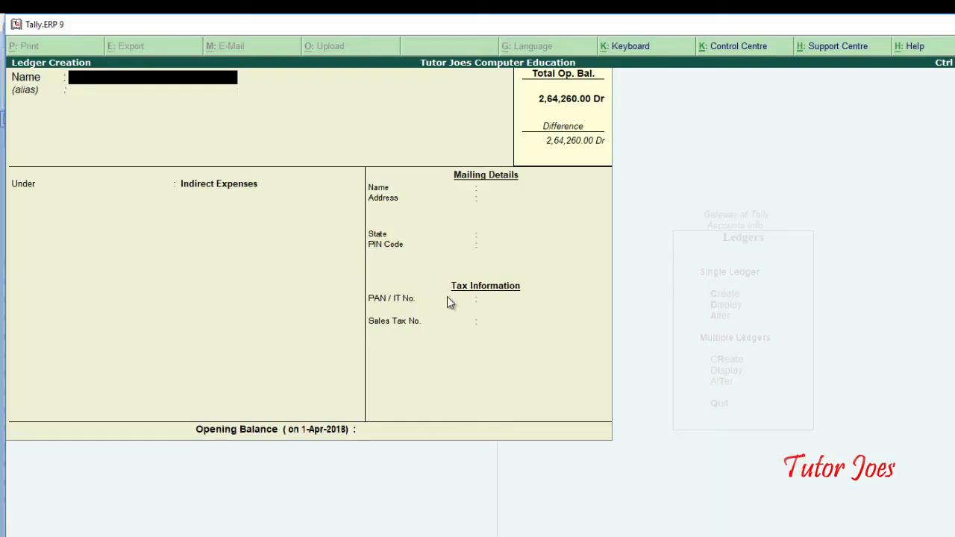
type("Opening Stock")
key("Return")
key("Return")
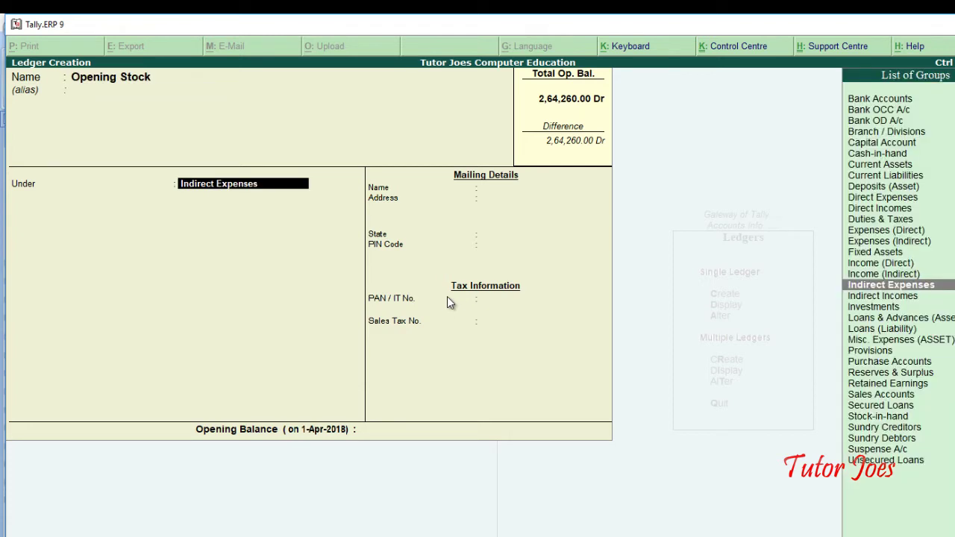
type("Cur")
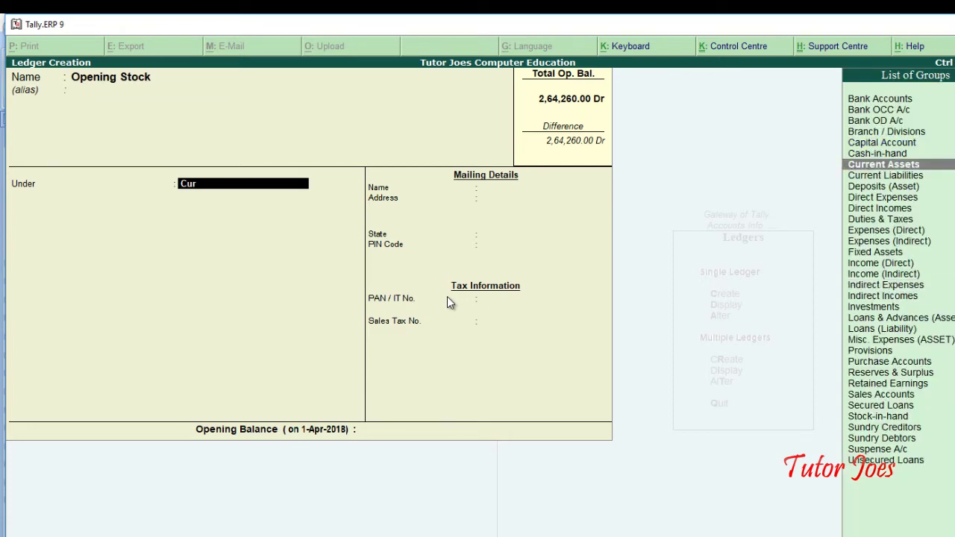
key("Return")
Look up the opening stock amount in Word, enter 18400 as the ledger's opening balance in Tally.ERP 9 and save it
key("alt+Tab")
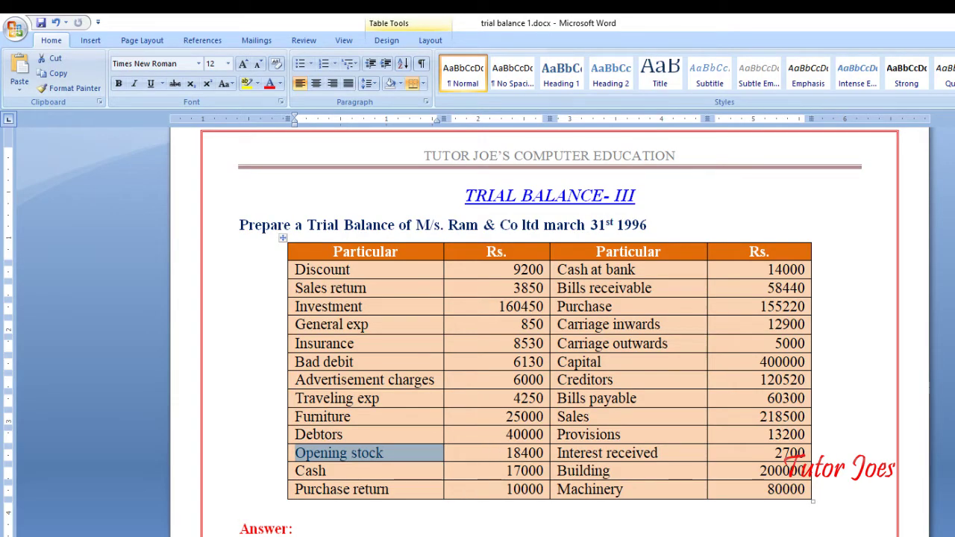
key("alt+Tab")
type("18400")
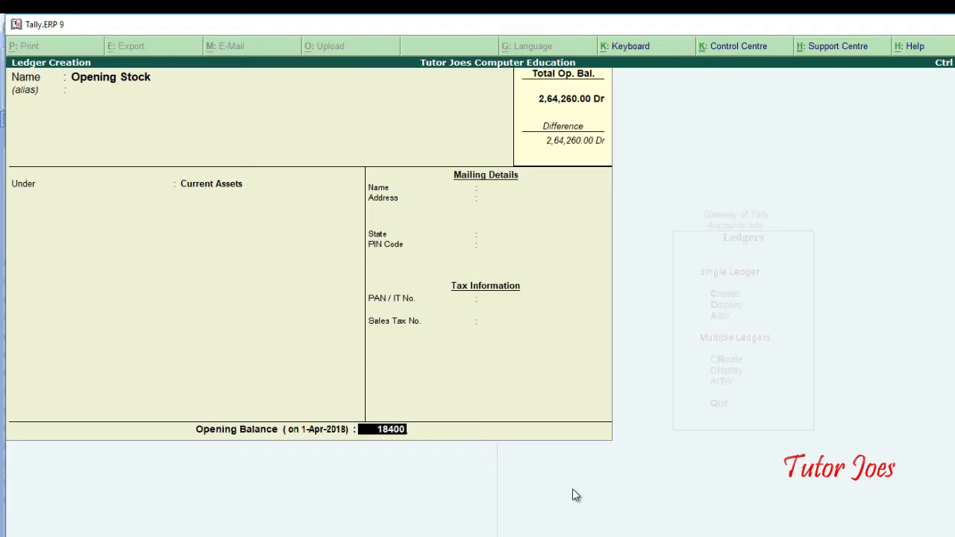
key("Return")
key("Return")
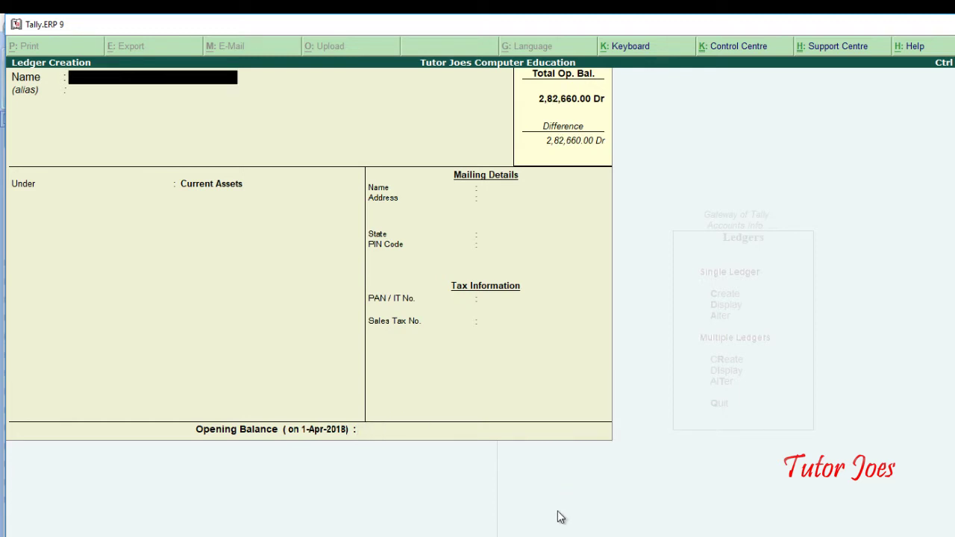
Check the next particular in Word and, in Tally.ERP 9, go back through the existing ledgers to open Cash for alteration
key("alt+Tab")
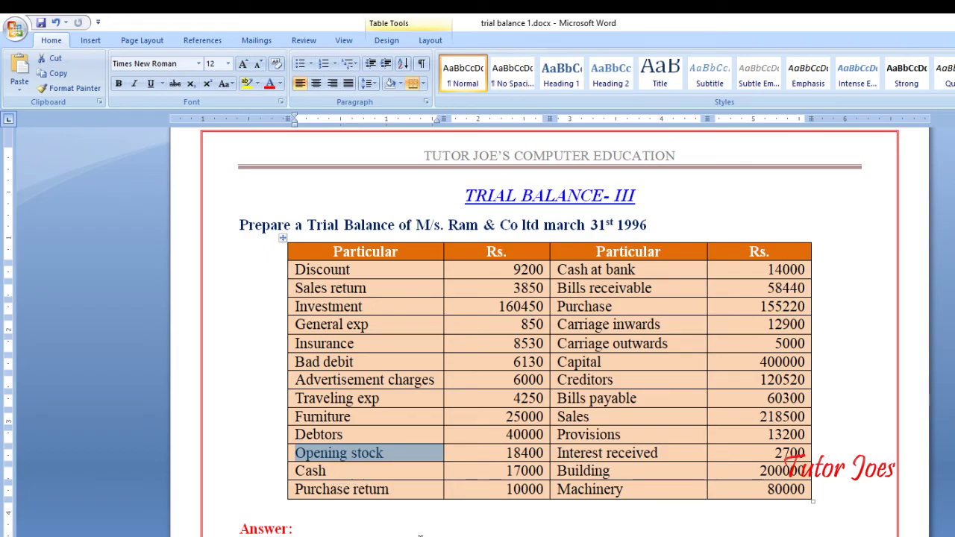
key("alt+Tab")
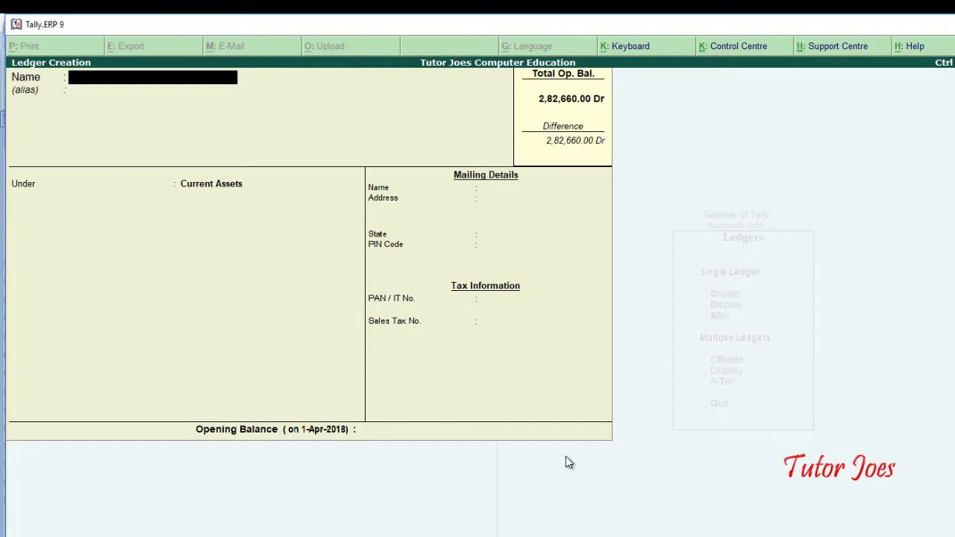
key("Page_Up")
key("Page_Up")
key("Page_Up")
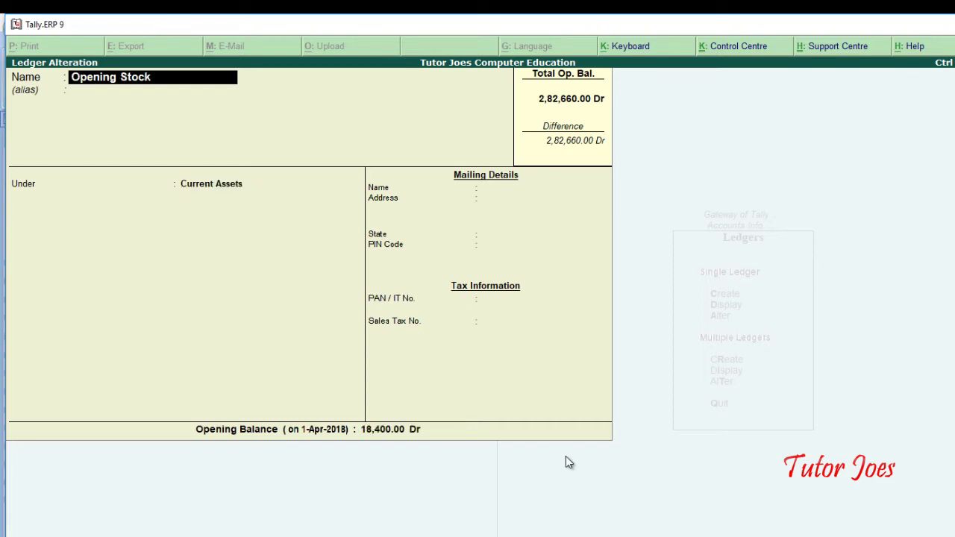
key("Page_Up")
key("Page_Up")
key("Page_Up")
key("Page_Up")
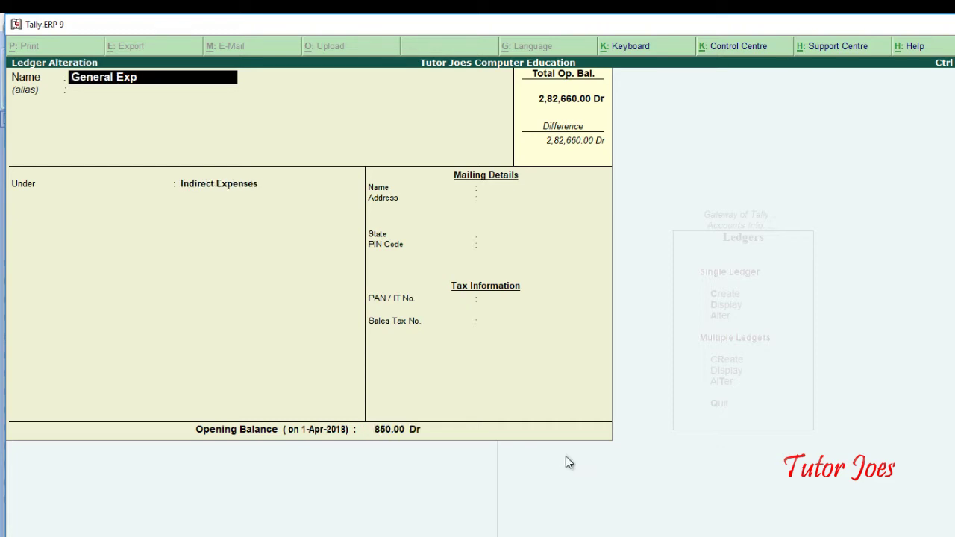
key("Page_Up")
key("Page_Up")
key("Page_Up")
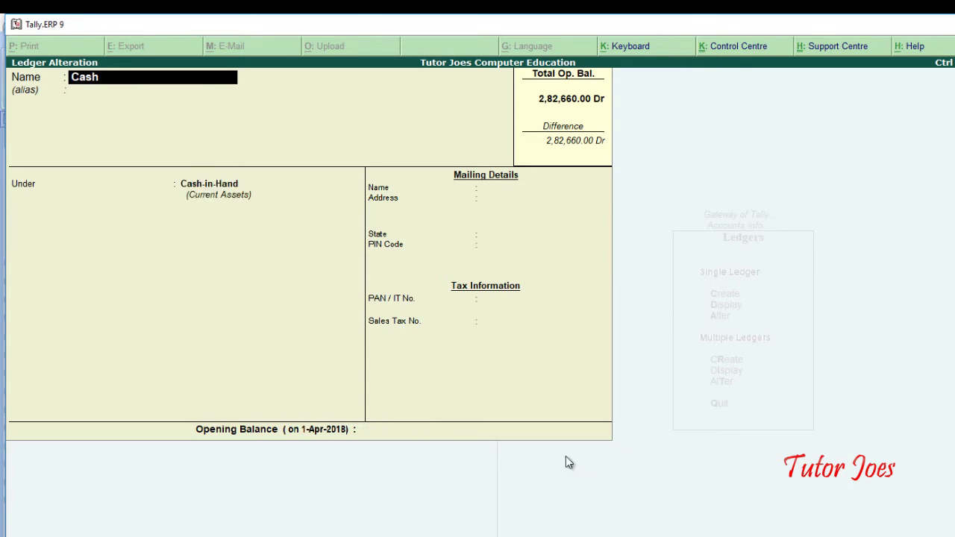
Look up the cash amount in Word, set the Cash ledger's opening balance to 17000 Dr in Tally.ERP 9 and save it
key("Return")
key("Return")
key("Return")
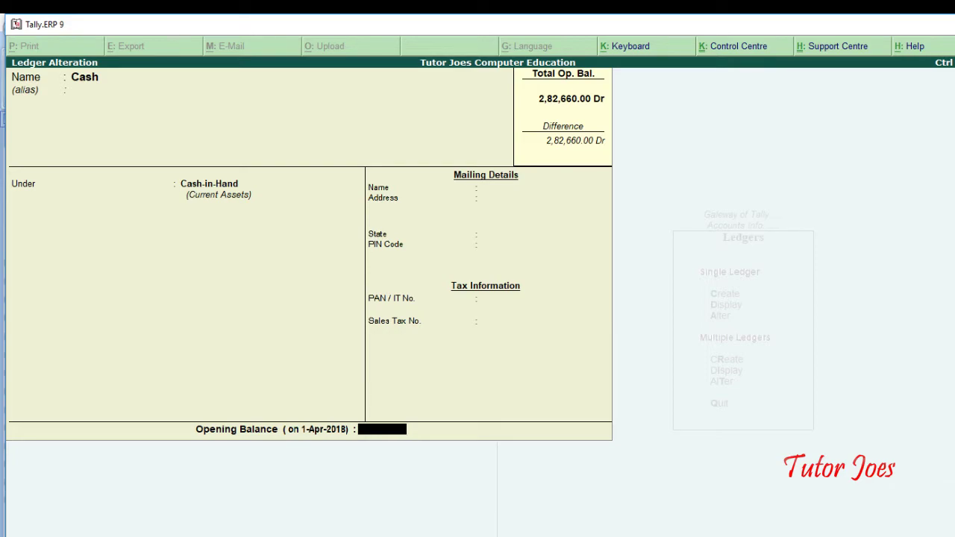
key("alt+Tab")
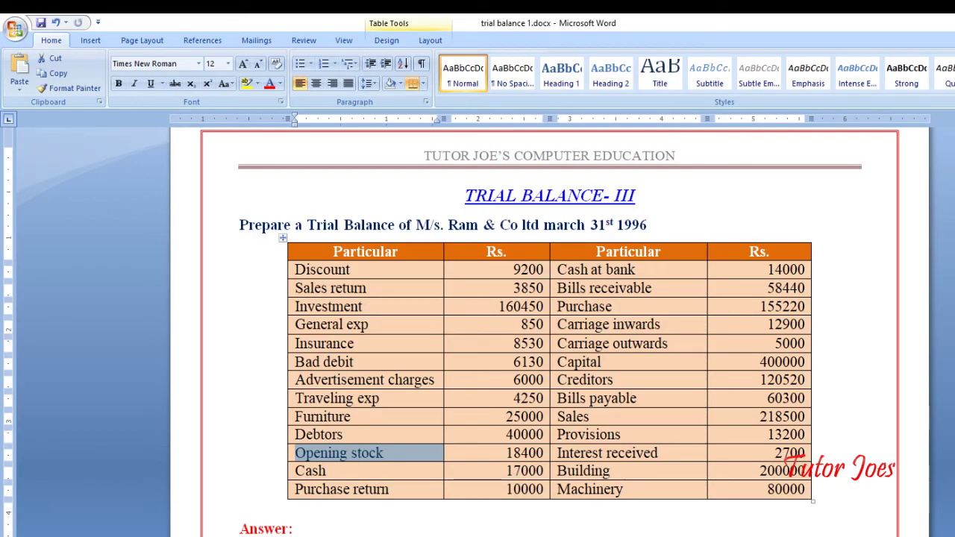
key("alt+Tab")
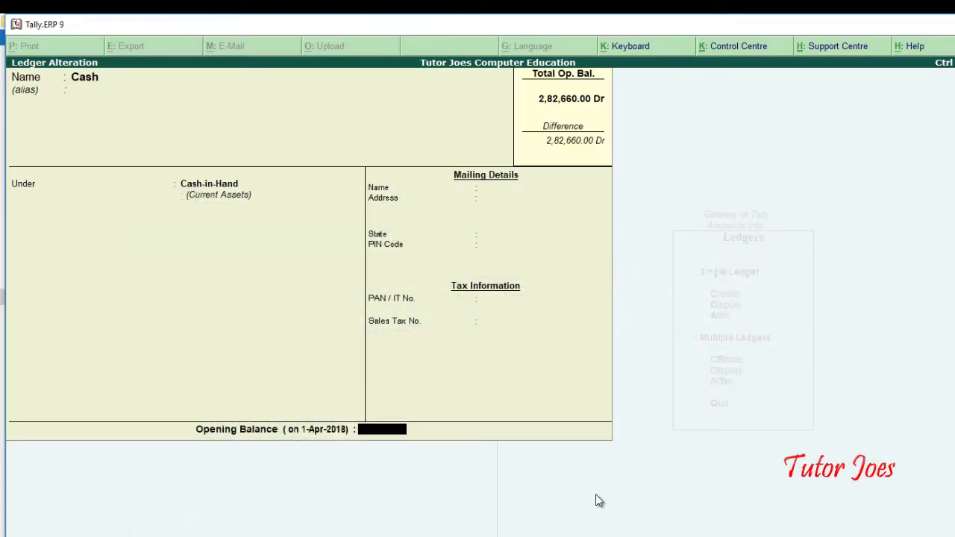
type("17000")
key("Return")
key("Return")
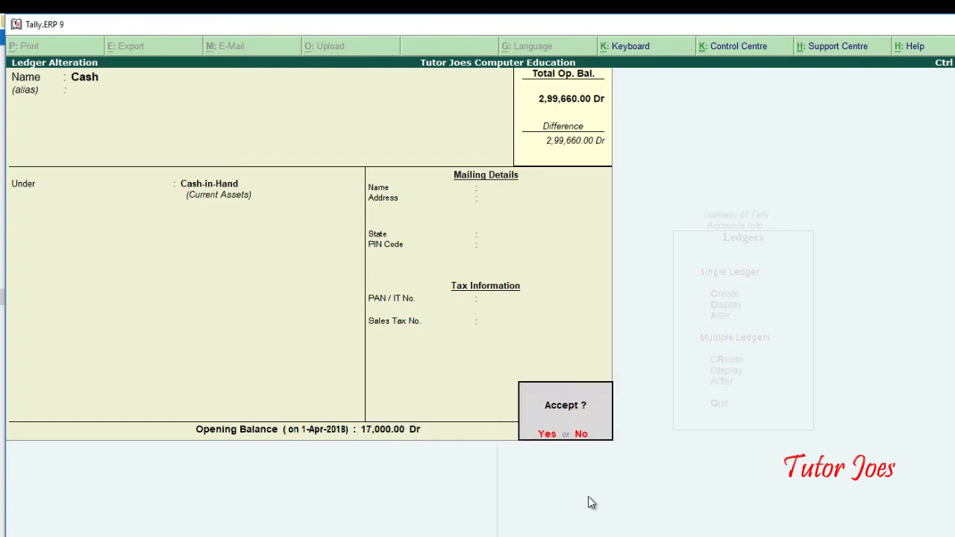
key("Return")
Locate the last particular of the table's first column in Word and, in Tally.ERP 9, name the new ledger Purchase Return
key("alt+Tab")
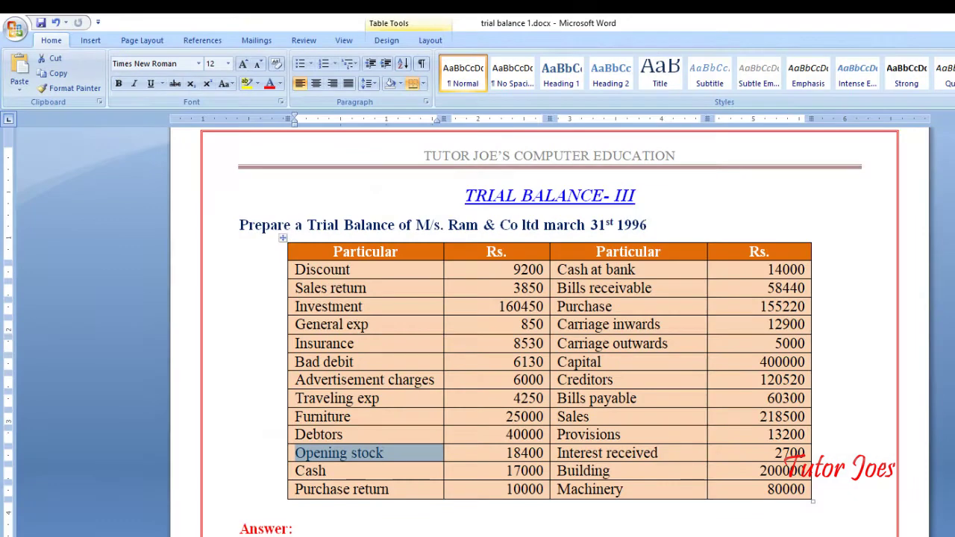
left_click(361, 493)
left_click(399, 497)
left_click_drag(400, 497, 437, 498)
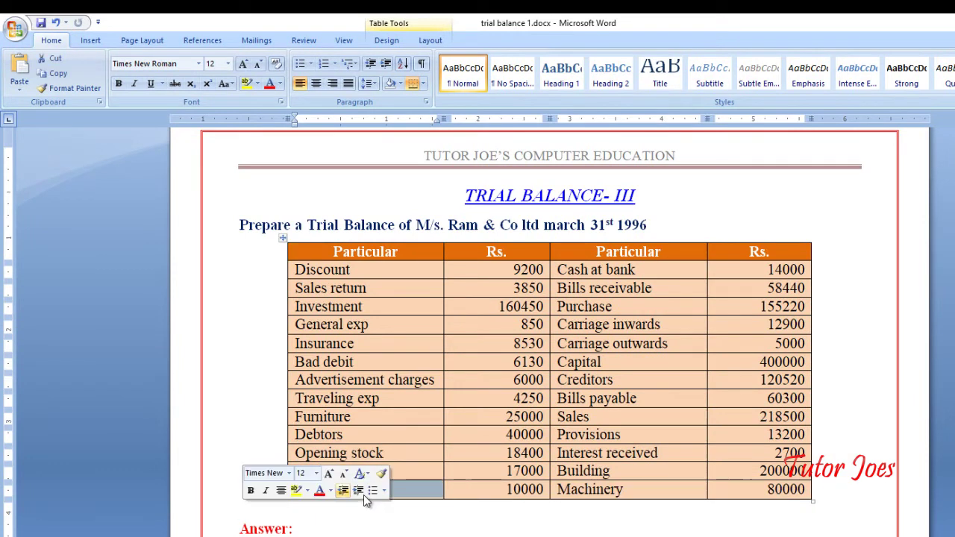
left_click(437, 502)
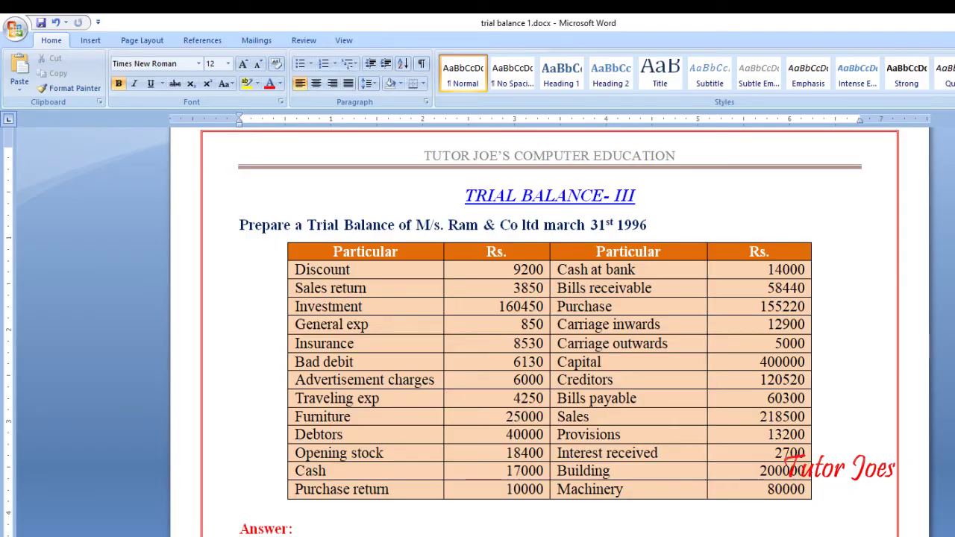
key("alt+Tab")
type("Pu")
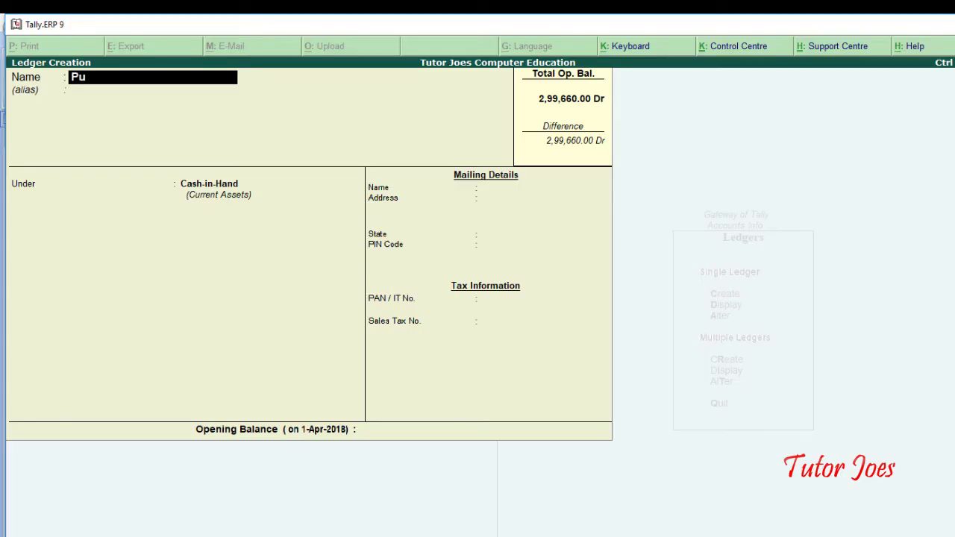
type("rchase Return")
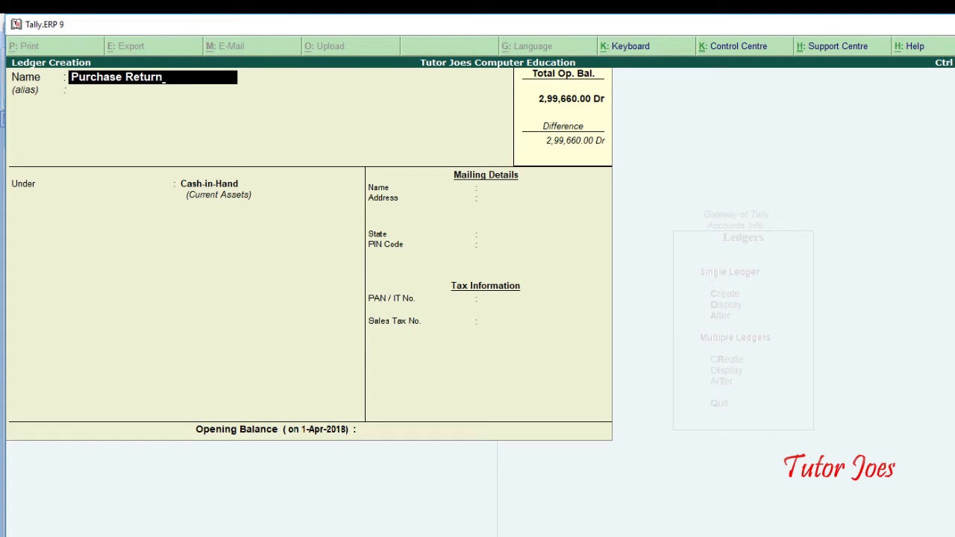
key("Return")
key("Return")
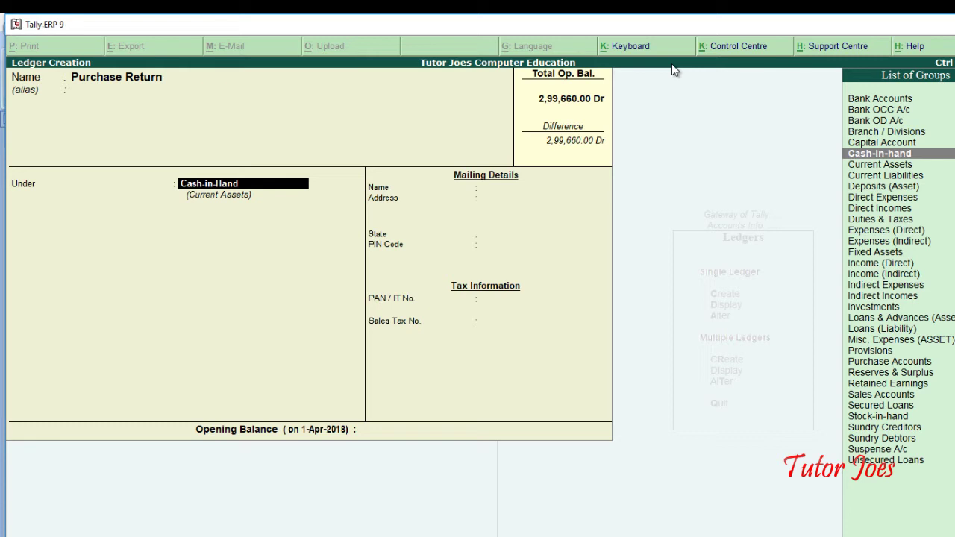
Place the Purchase Return ledger under Purchase Accounts instead of Cash-in-Hand
key("Return")
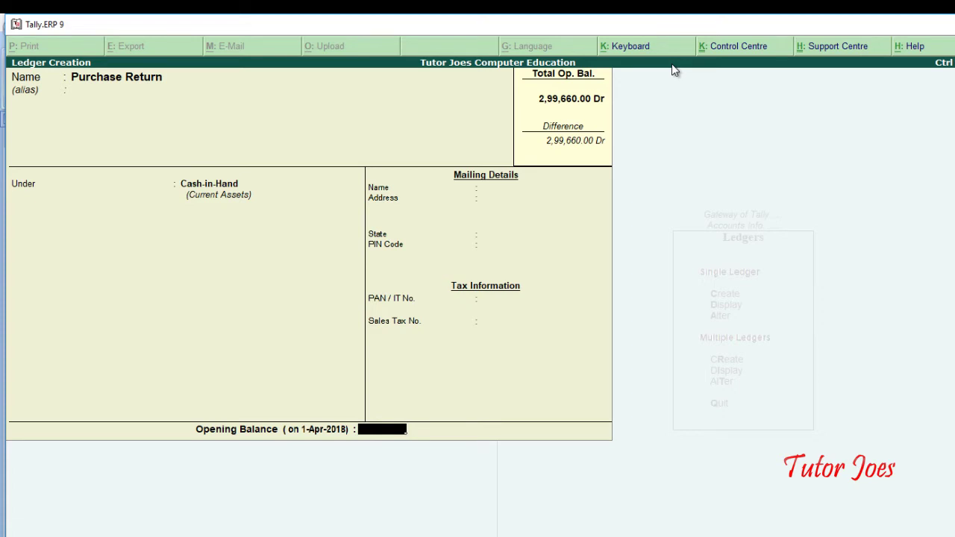
key("BackSpace")
type("Pu")
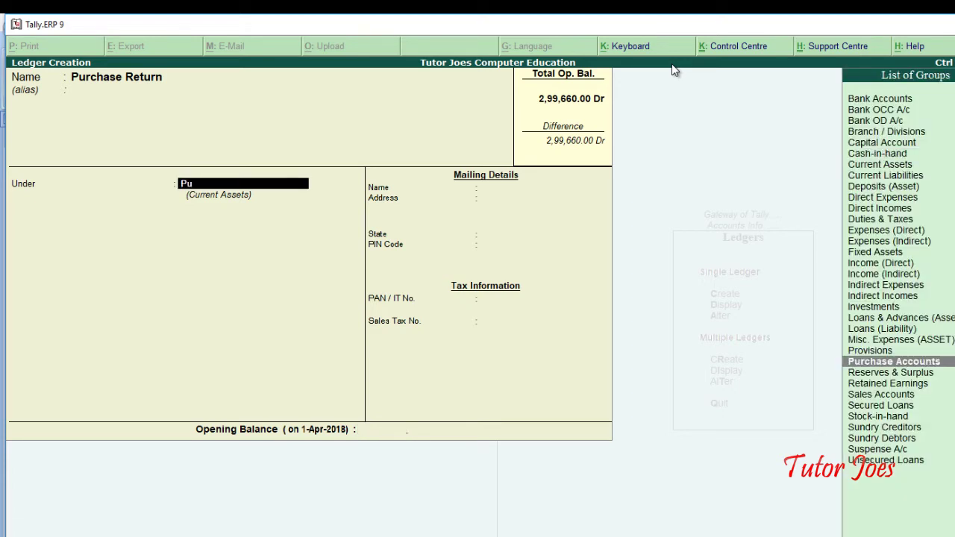
key("Return")
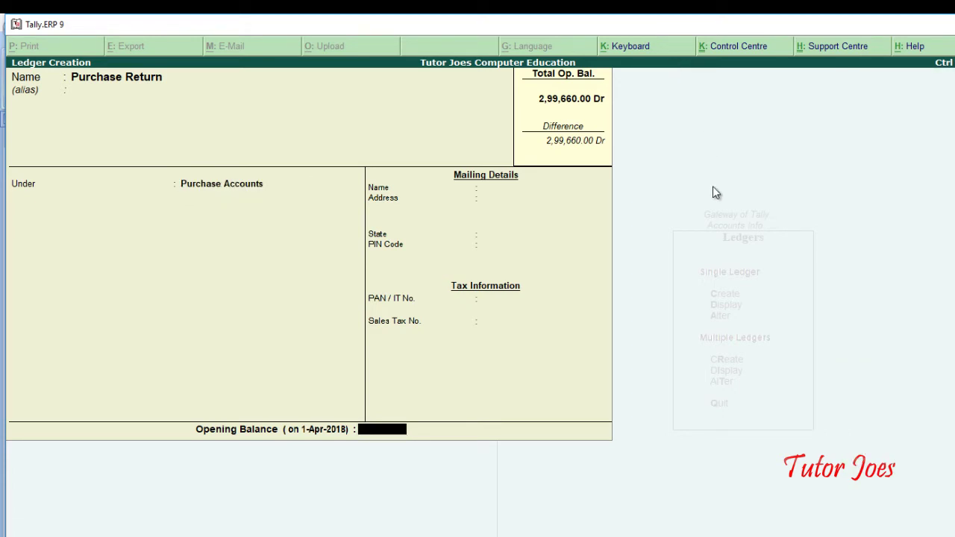
Look up the purchase return amount in Word, enter 10000 Cr as the ledger's opening balance in Tally.ERP 9 and save it
key("alt+Tab")
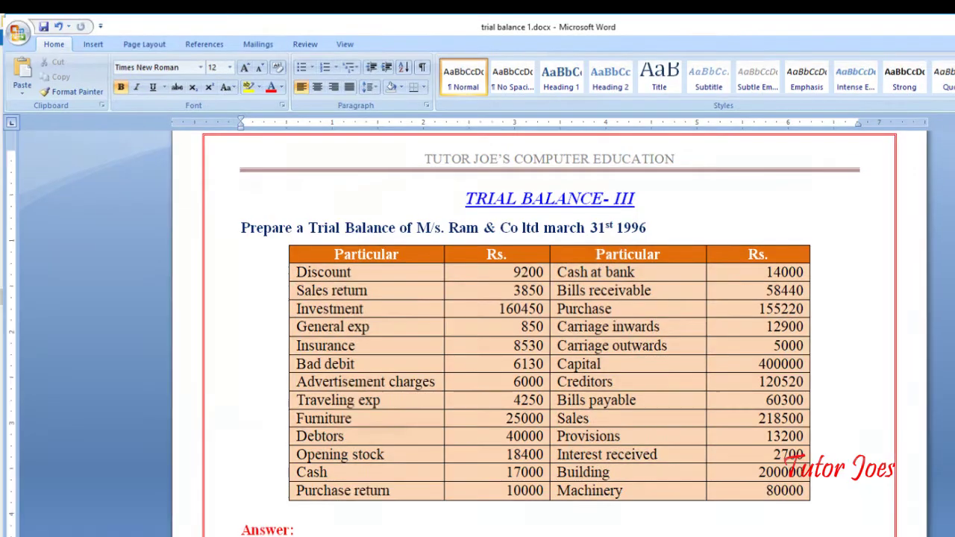
key("alt+Tab")
type("10000")
key("Return")
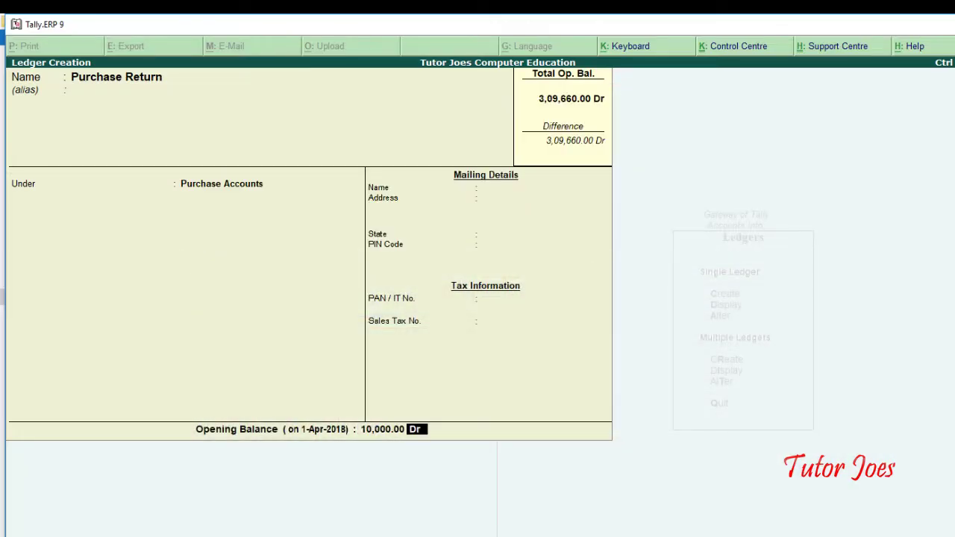
key("Return")
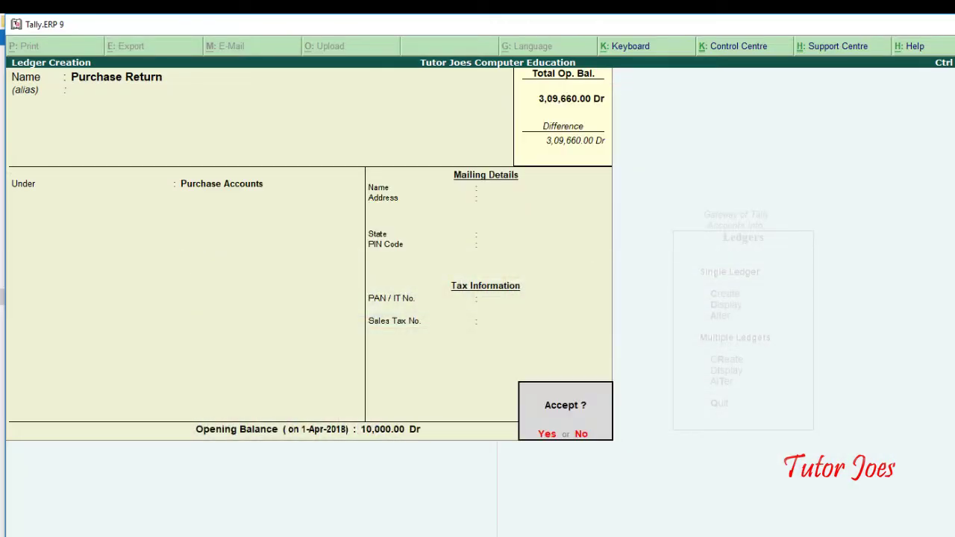
key("Escape")
type("cr")
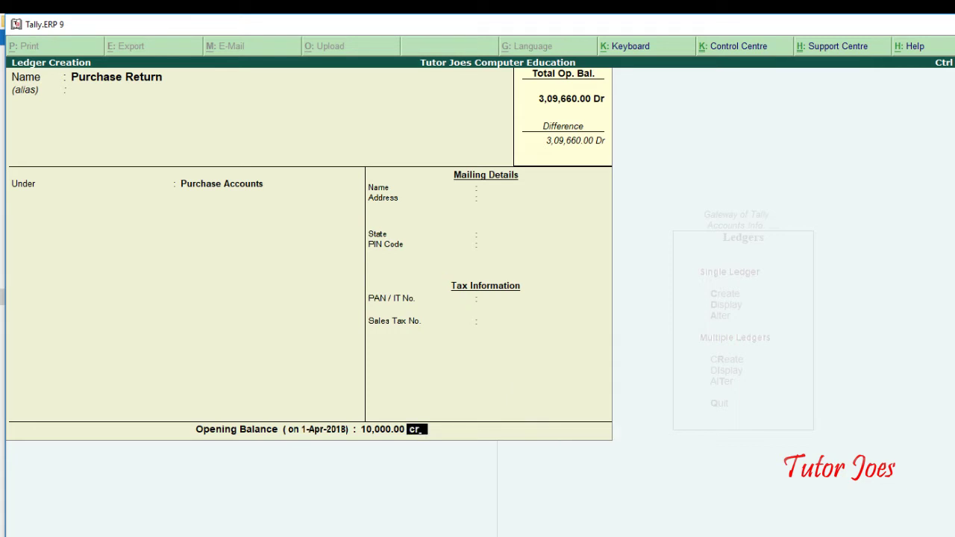
key("Return")
key("Return")
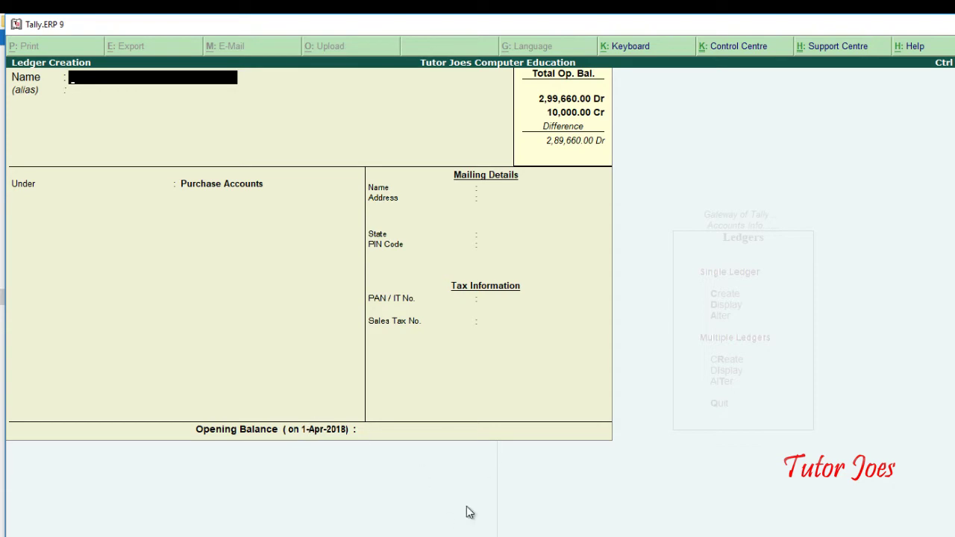
Check the next particular in Word and, in Tally.ERP 9, name the new ledger Cash at Bank and place it under Bank Accounts
key("alt+Tab")
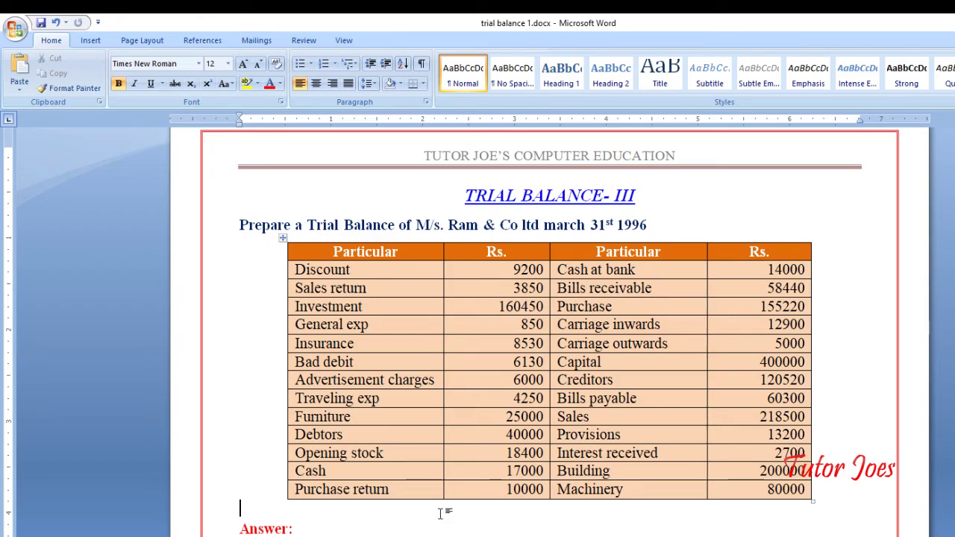
key("alt+Tab")
type("Cas")
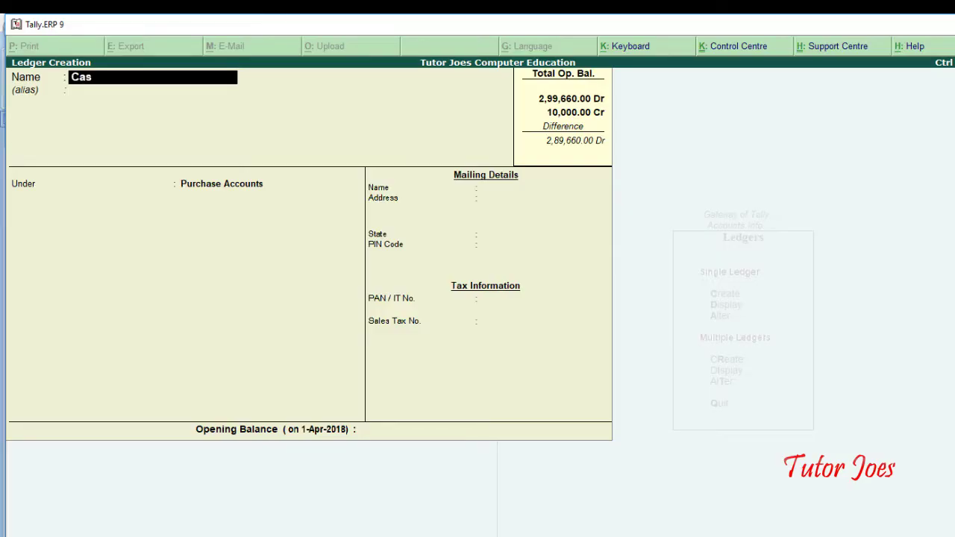
type("h at ban")
key("Return")
key("Return")
type("Bank")
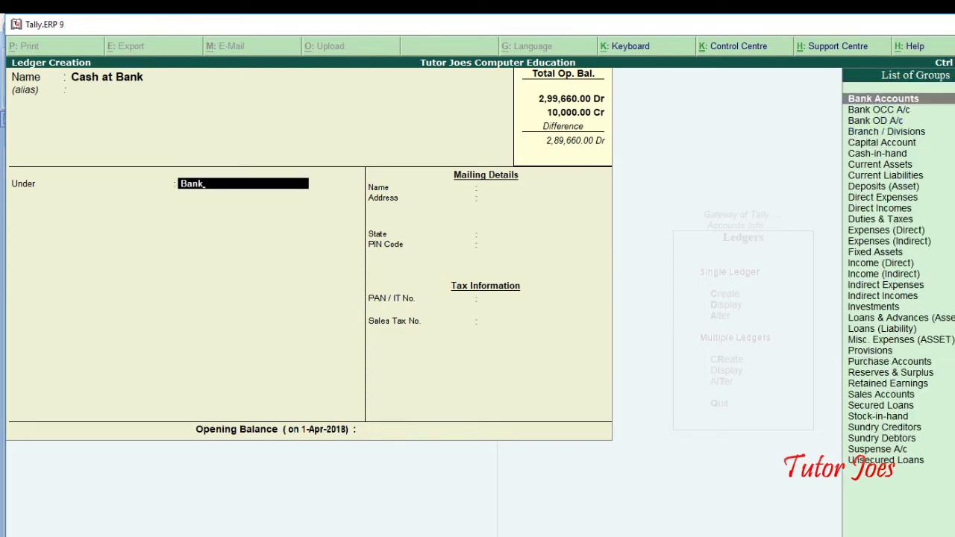
key("Return")
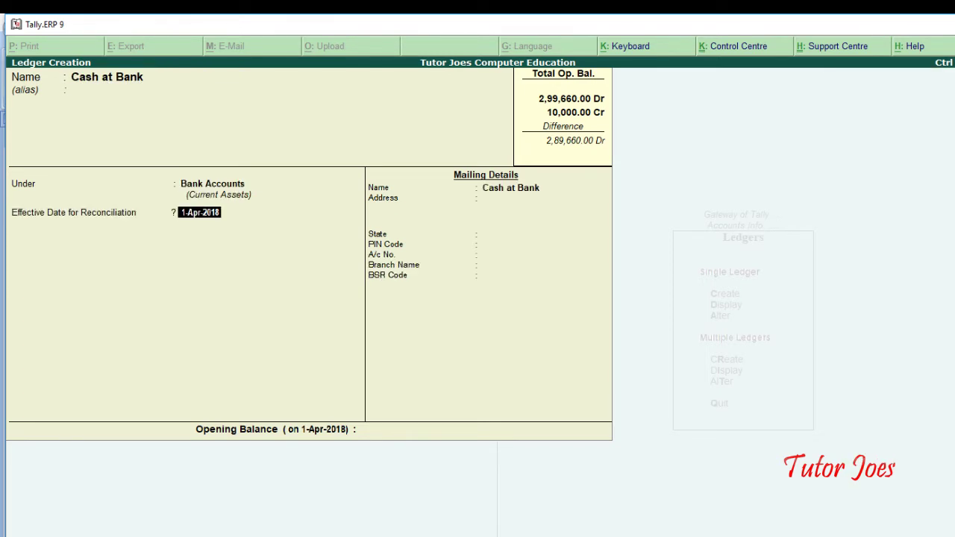
Keep 1-Apr-2018 as the Cash at Bank ledger's reconciliation date, set the state to Not Applicable and leave the other mailing details blank
key("Return")
key("Return")
key("Return")
key("Return")
key("Return")
key("Return")
key("Return")
key("Return")
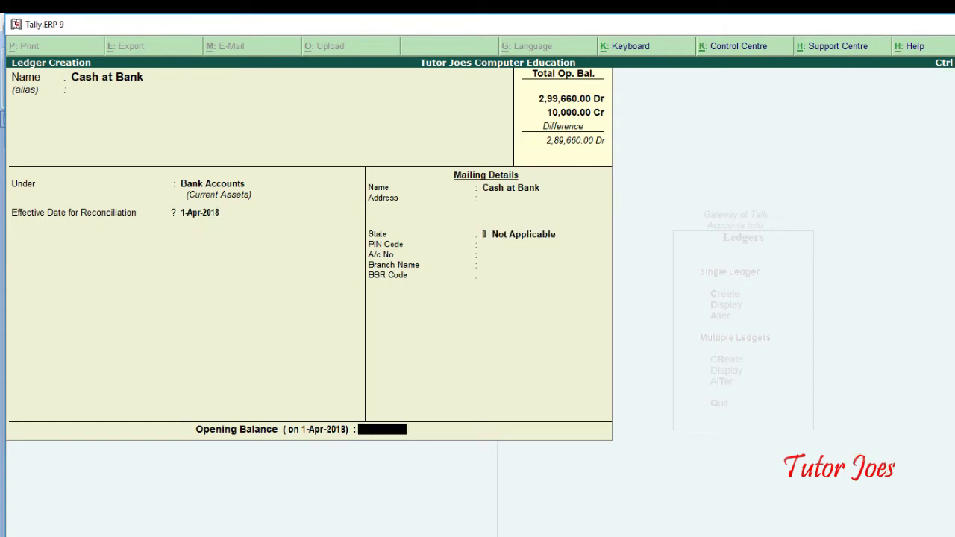
Look up the cash at bank amount in Word, enter 14000 Dr as the ledger's opening balance in Tally.ERP 9 and save it
key("alt+Tab")
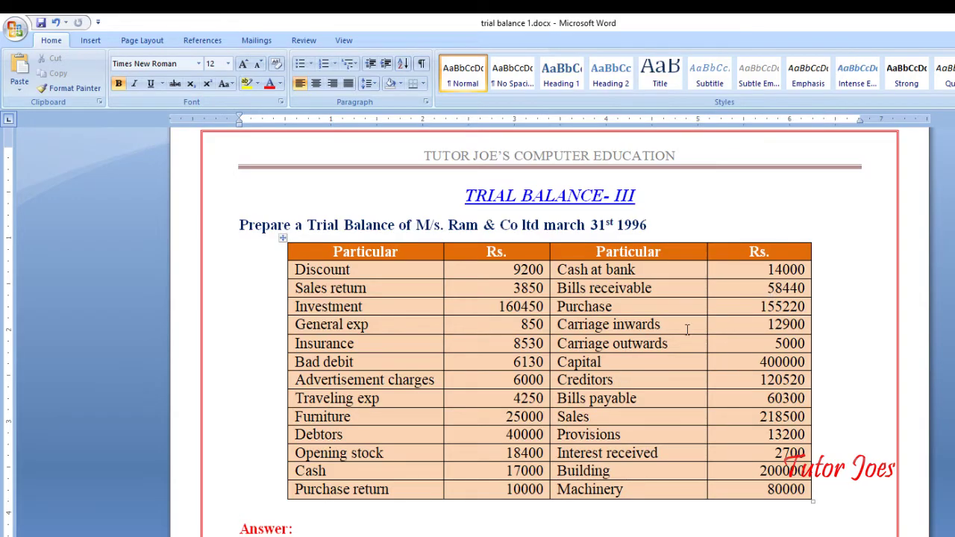
key("alt+Tab")
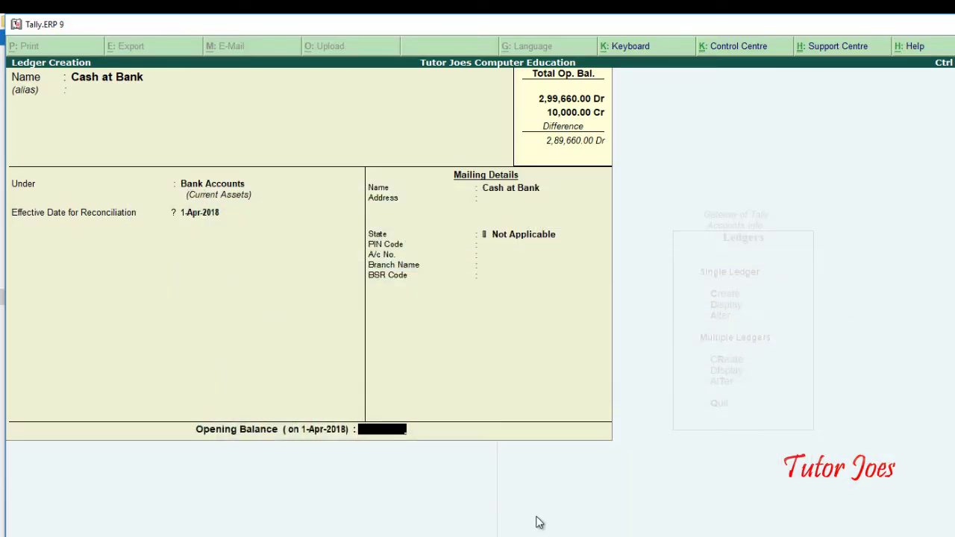
type("14000")
key("Return")
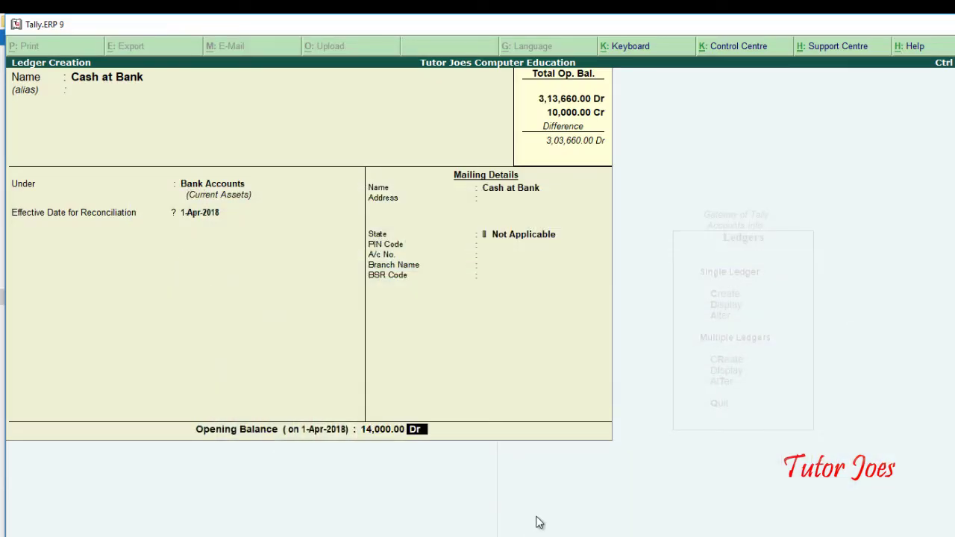
key("Return")
key("Return")
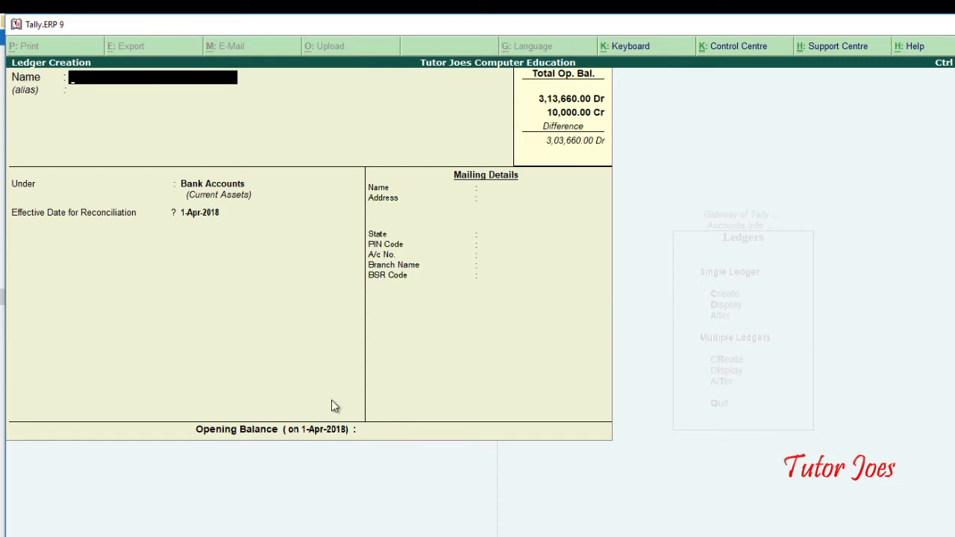
Locate the next particular in Word and, in Tally.ERP 9, name the new ledger Bills Receivables and place it under Current Assets
key("alt+Tab")
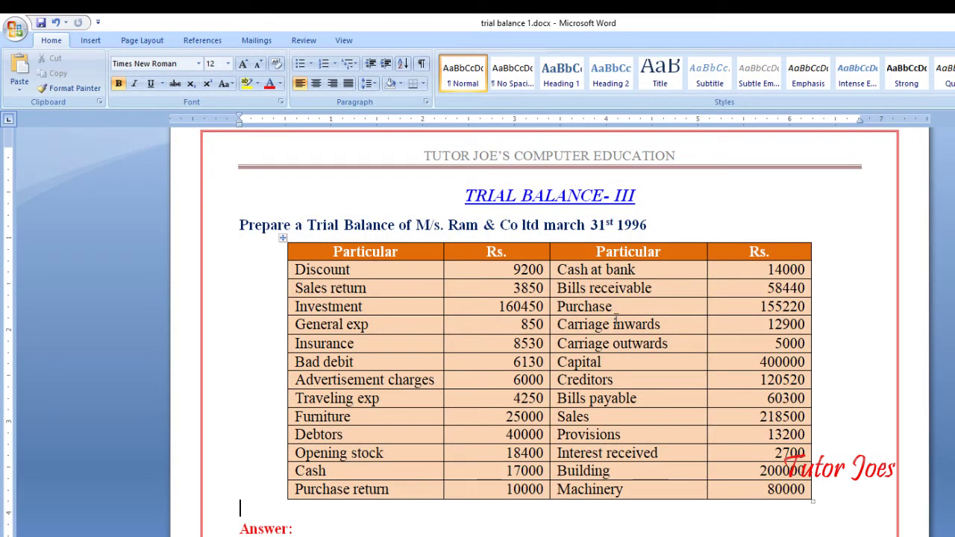
left_click_drag(658, 294, 550, 292)
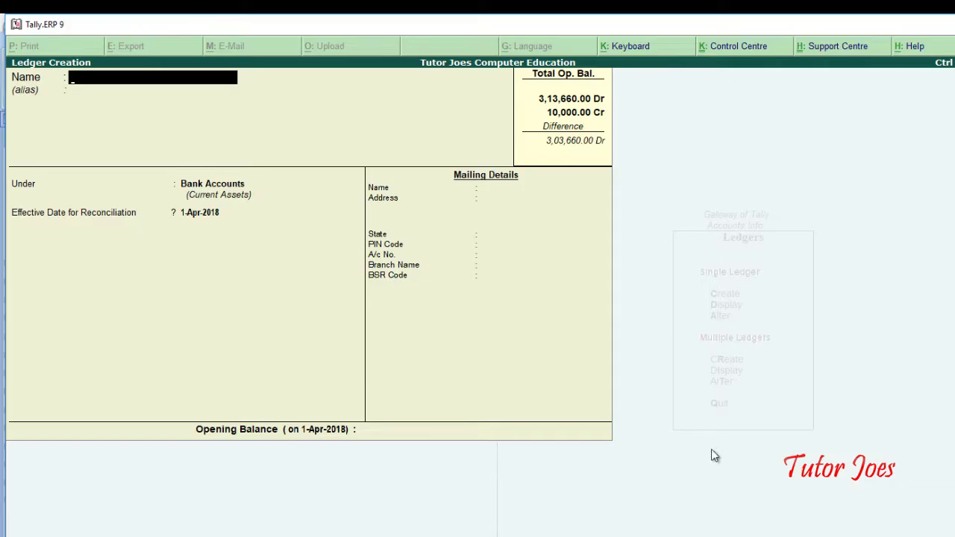
type("Bills Receiva")
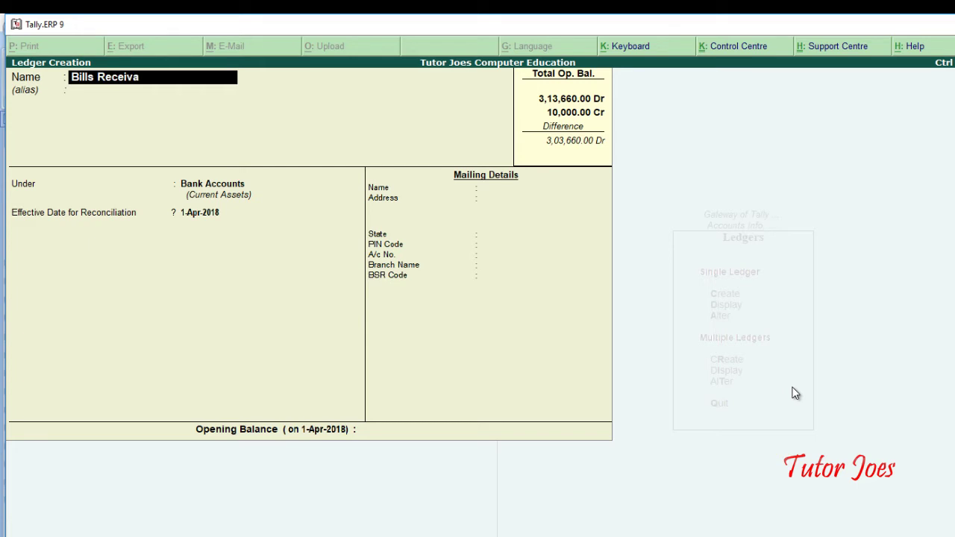
type("bles")
key("Return")
key("Return")
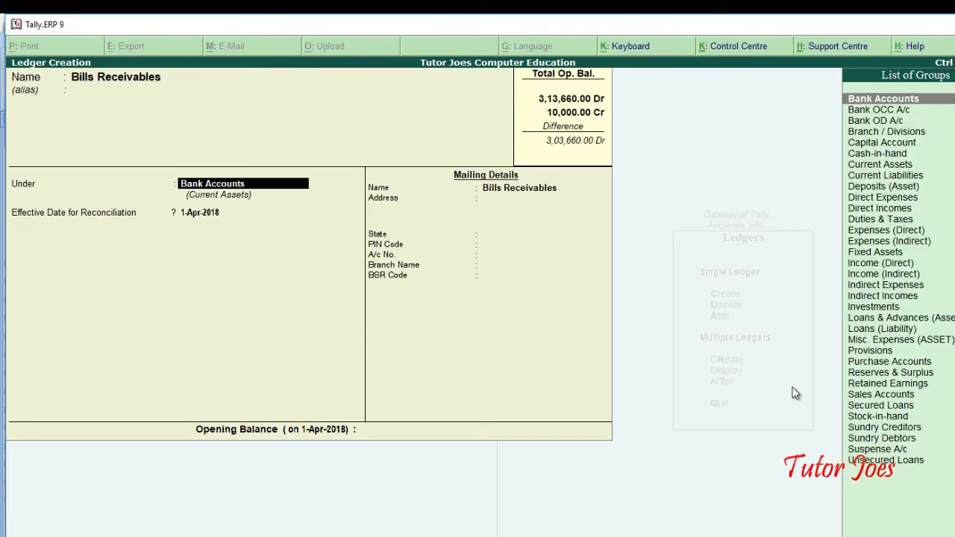
type("cu")
key("Return")
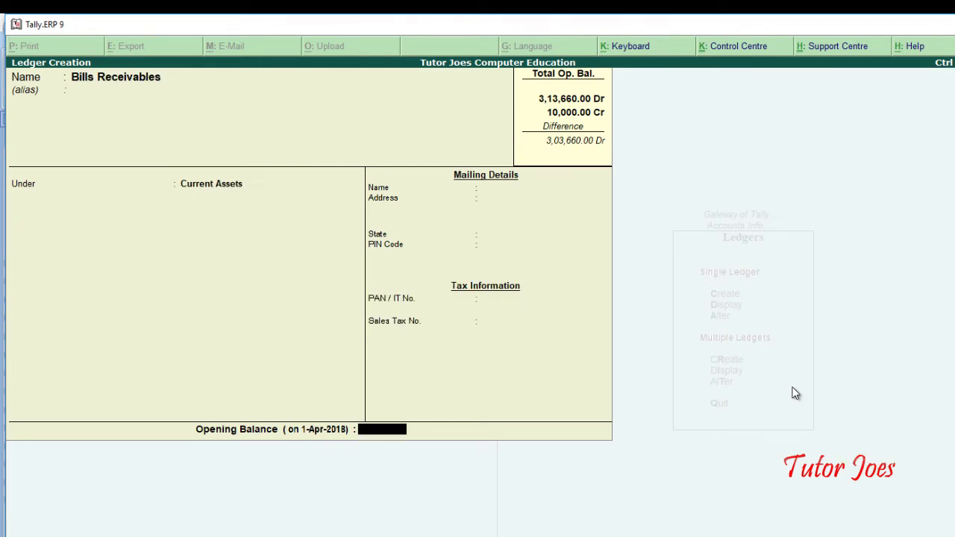
Look up the bills receivable amount in Word, enter 58440 Dr as the ledger's opening balance in Tally.ERP 9 and save it
key("alt+Tab")
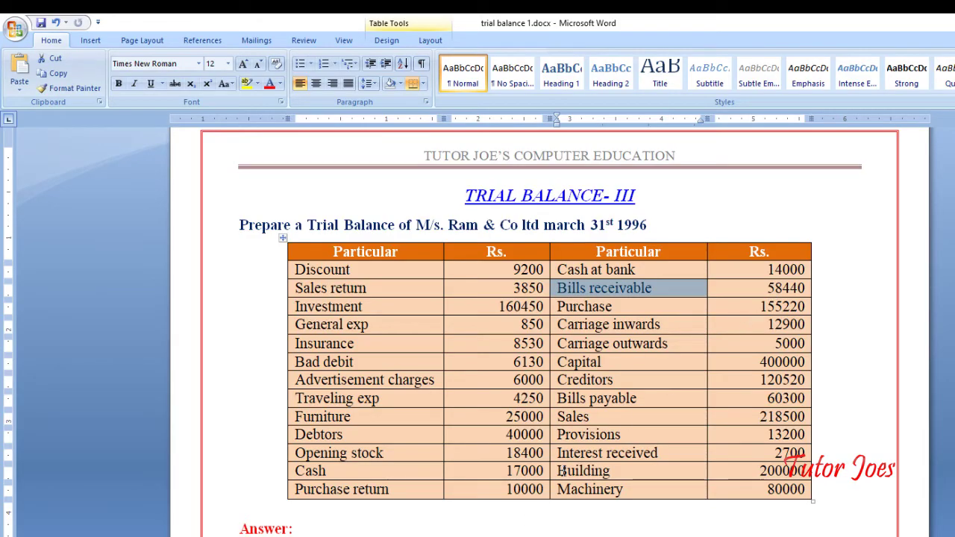
key("alt+Tab")
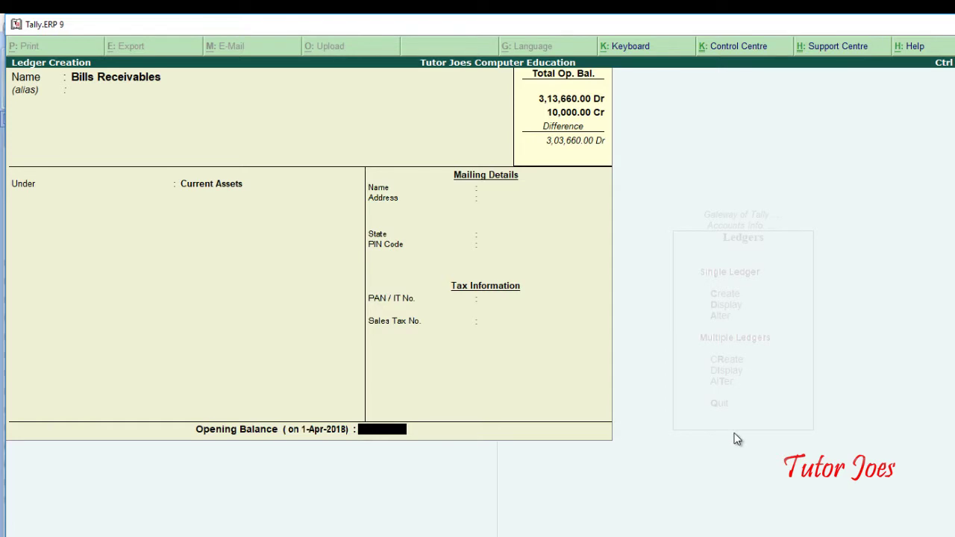
type("58440")
key("Return")
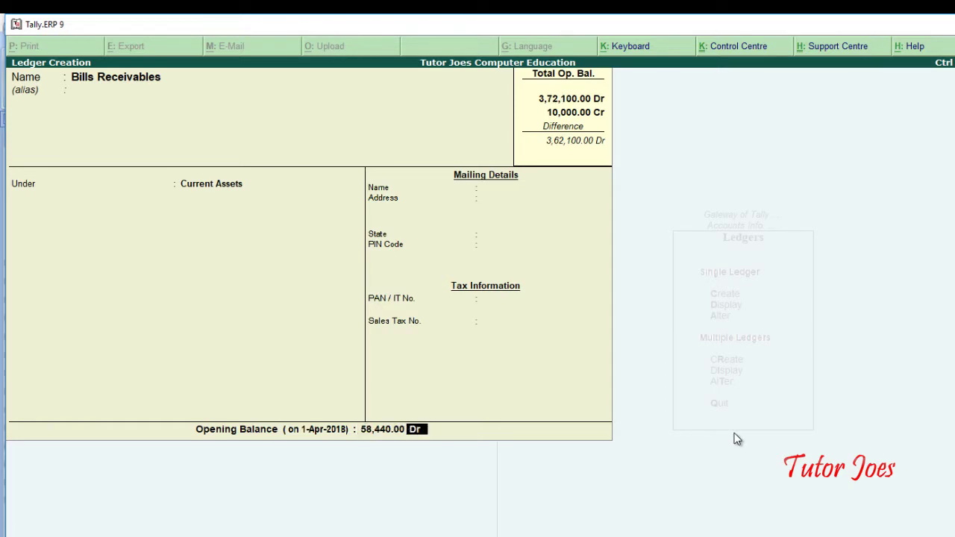
key("Return")
key("Return")
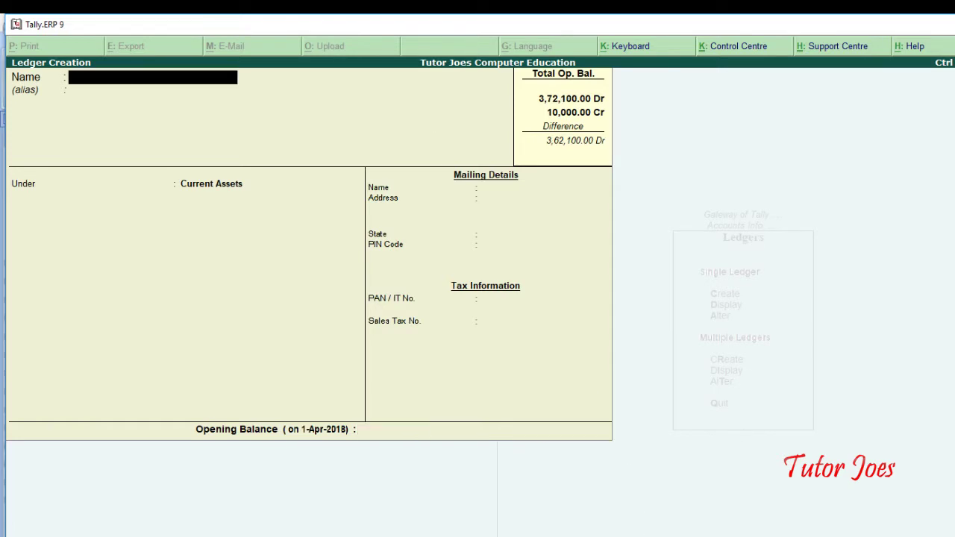
Locate the next particular in Word and, in Tally.ERP 9, name the new ledger Purchase and place it under Purchase Accounts
key("alt+Tab")
left_click(619, 308)
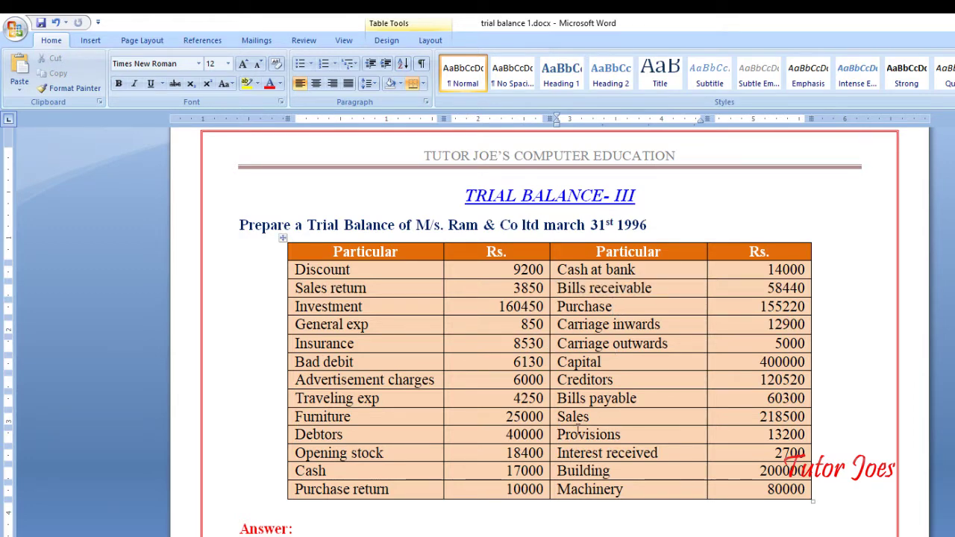
key("alt+Tab")
type("P")
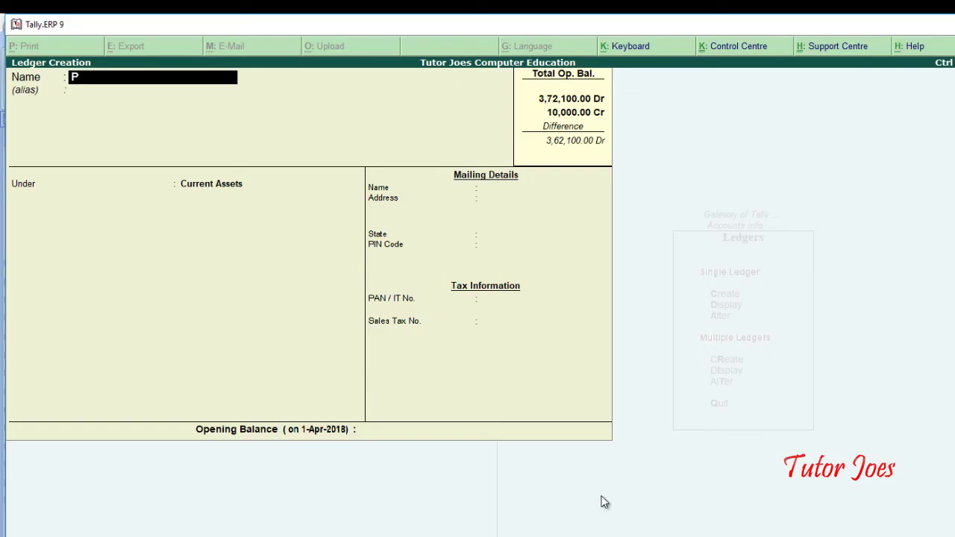
type("urchs")
type("wse")
key("BackSpace")
type("se")
key("Return")
key("Return")
type("Pu")
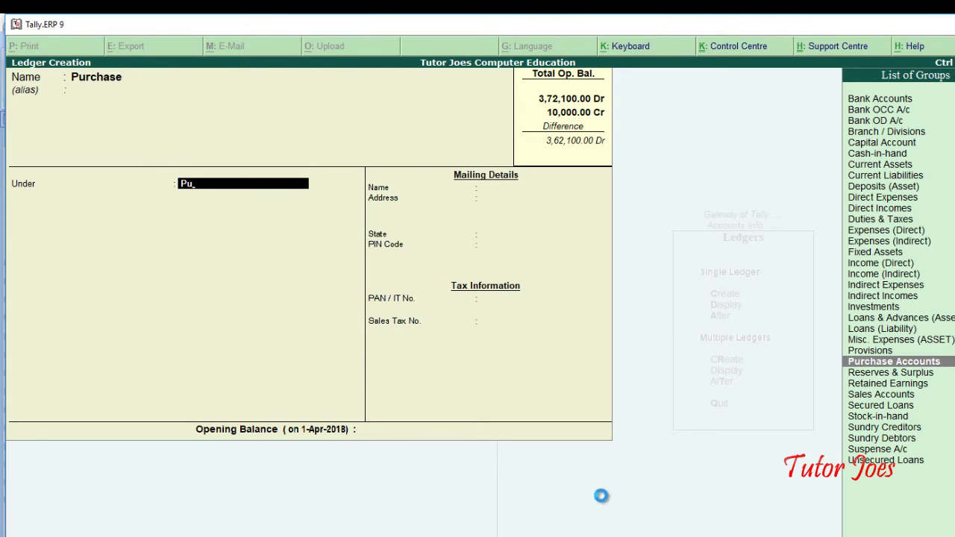
key("Return")
Look up the purchase amount in Word, enter 155220 as the ledger's opening balance in Tally.ERP 9 and save it
key("alt+Tab")
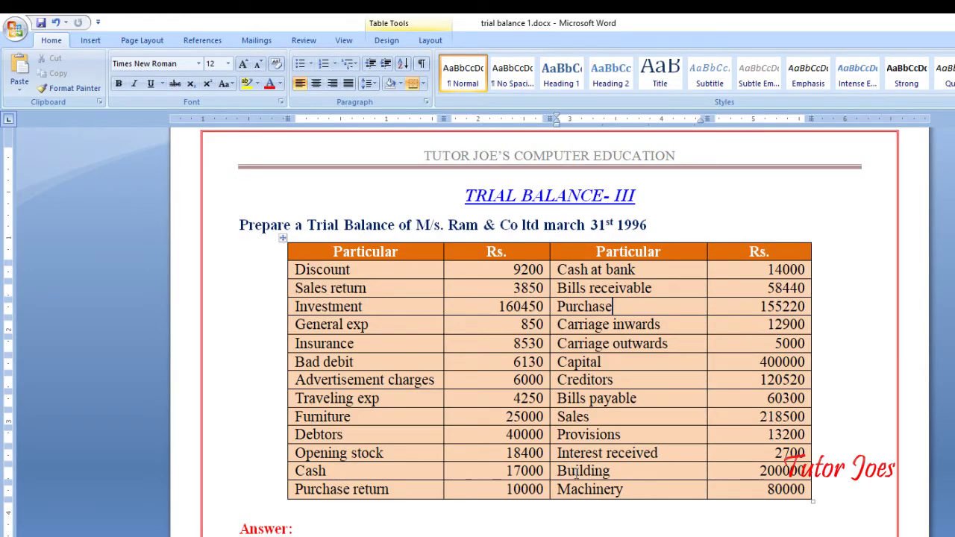
key("alt+Tab")
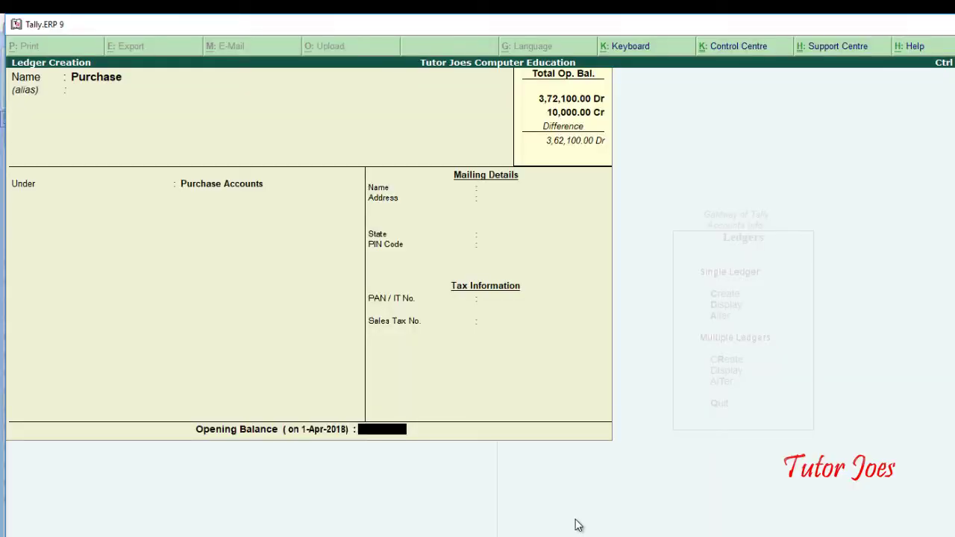
type("155220")
key("Return")
key("Return")
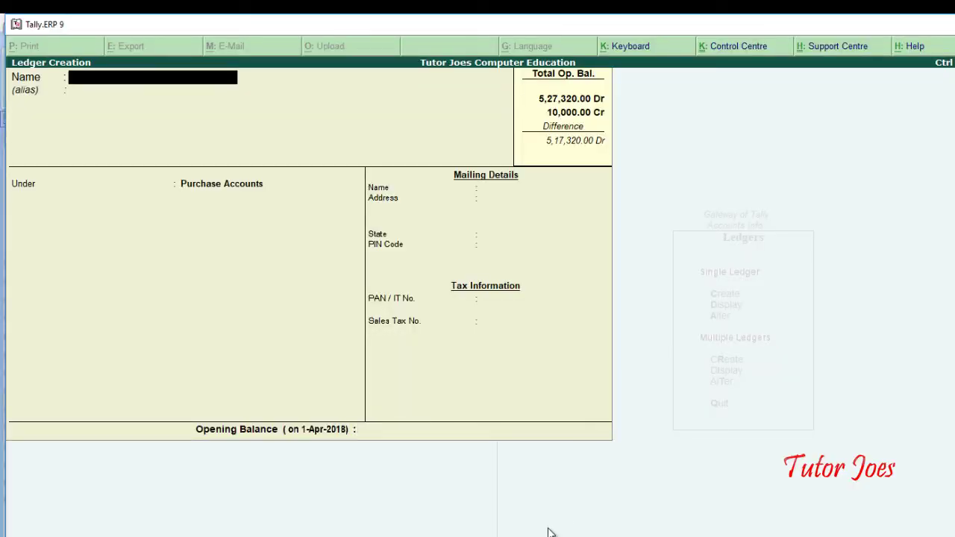
Locate the particular after Purchase in Word and, in Tally.ERP 9, name the new ledger Carriage Inward and place it under Direct Expenses
key("alt+Tab")
left_click_drag(674, 326, 345, 332)
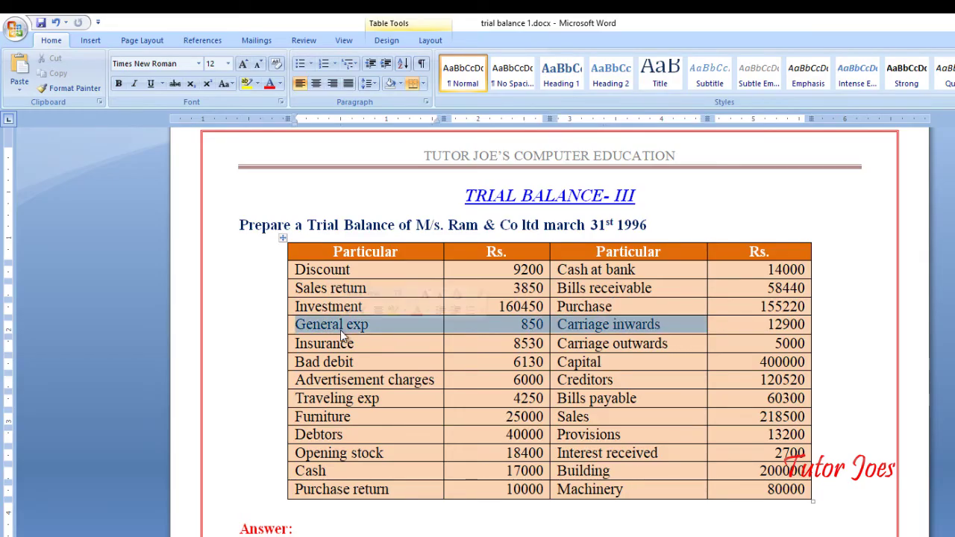
left_click(620, 367)
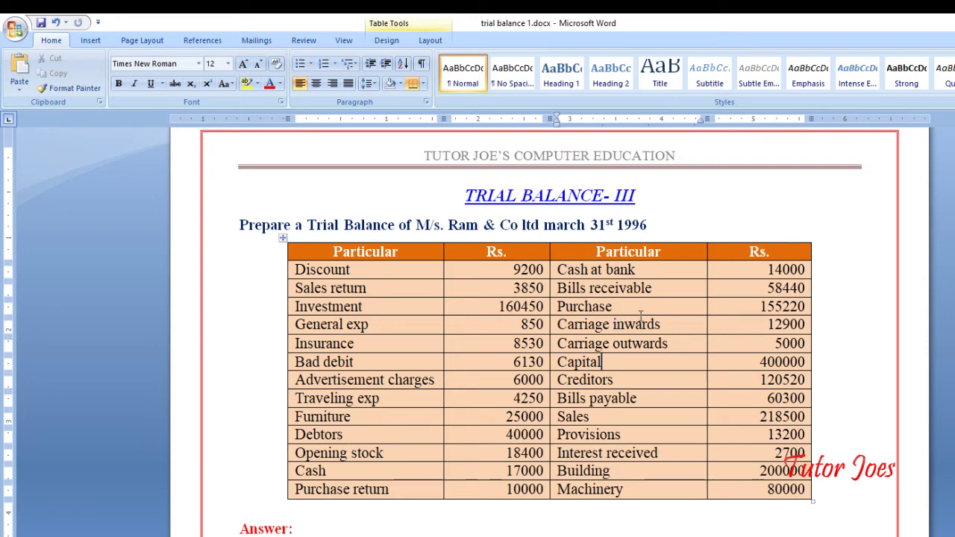
left_click(648, 325)
key("alt+Tab")
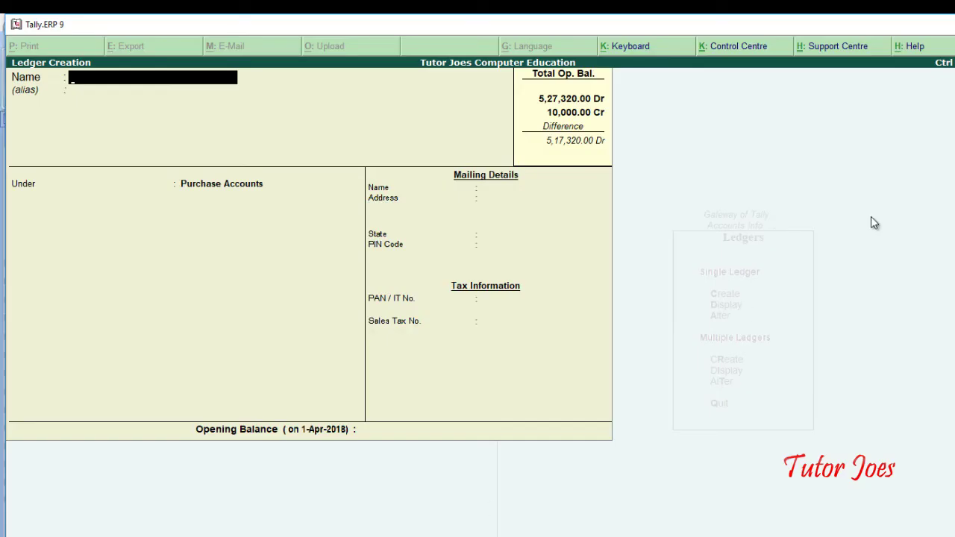
type("Carriage inward")
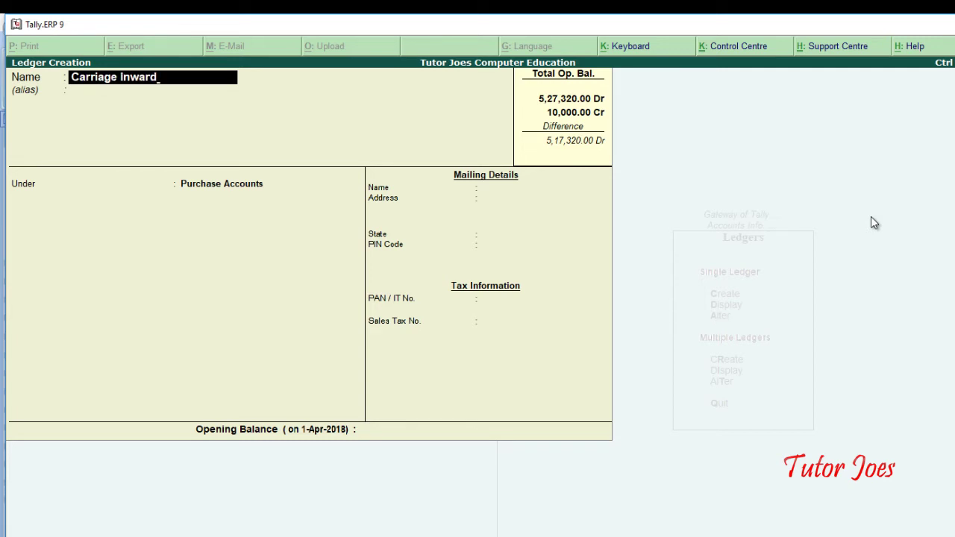
key("Return")
type("D")
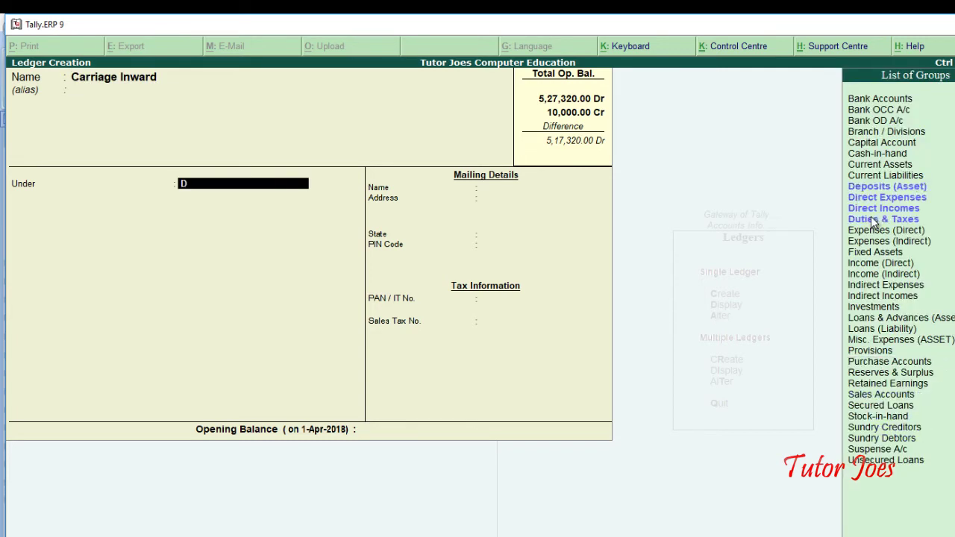
type("ire")
key("Return")
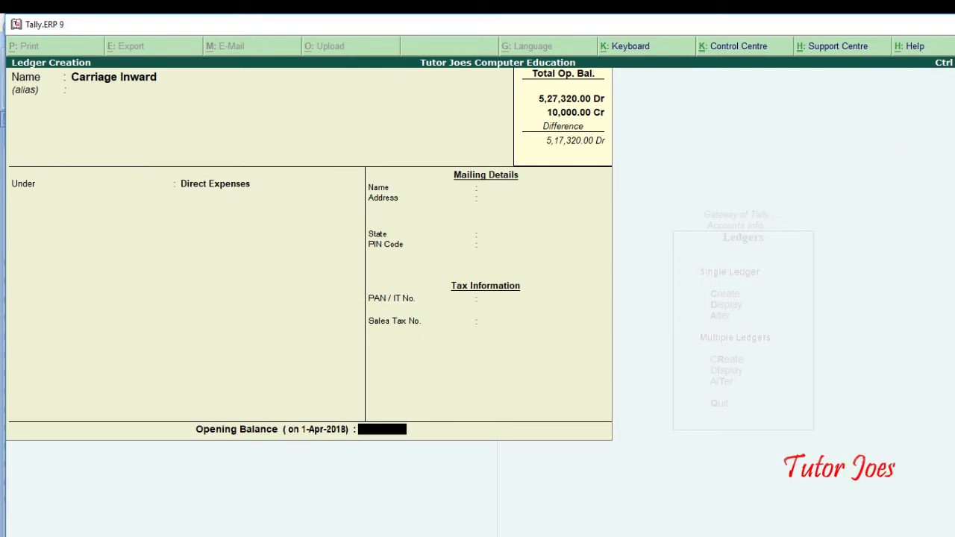
Look up the carriage inwards amount in Word, enter 12900 Dr as the ledger's opening balance in Tally.ERP 9 and save it
key("alt+Tab")
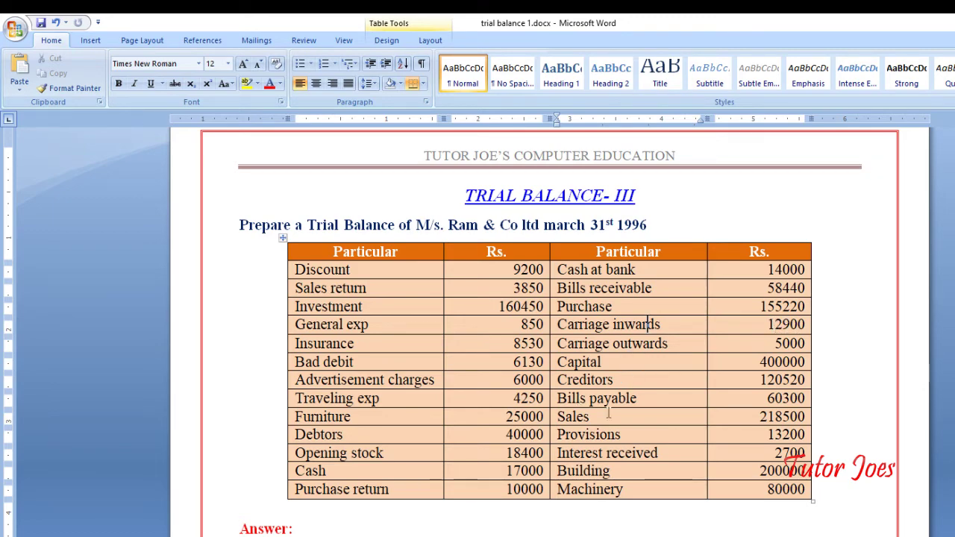
key("alt+Tab")
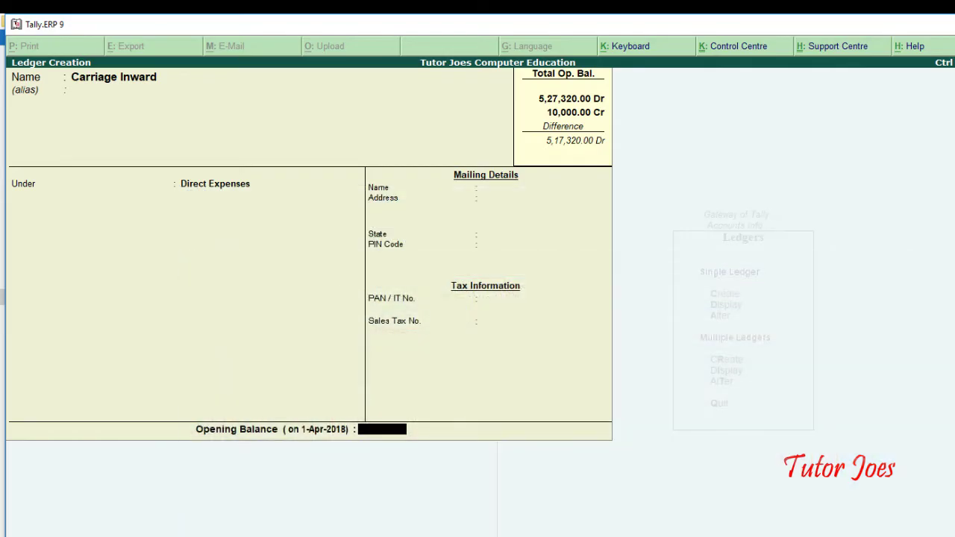
type("12900")
key("Return")
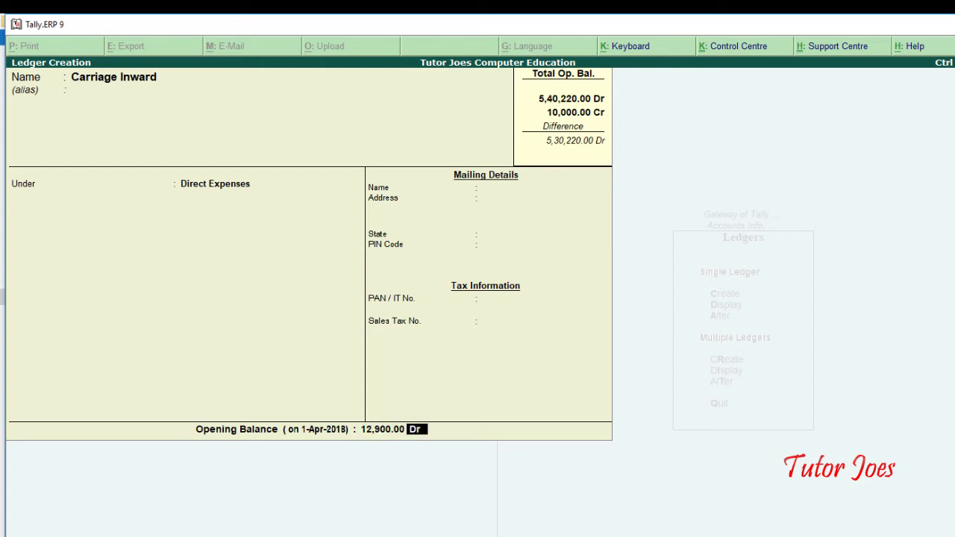
key("Return")
key("Return")
Name the new ledger Carriage Outward and place it under Indirect Expenses
type("C")
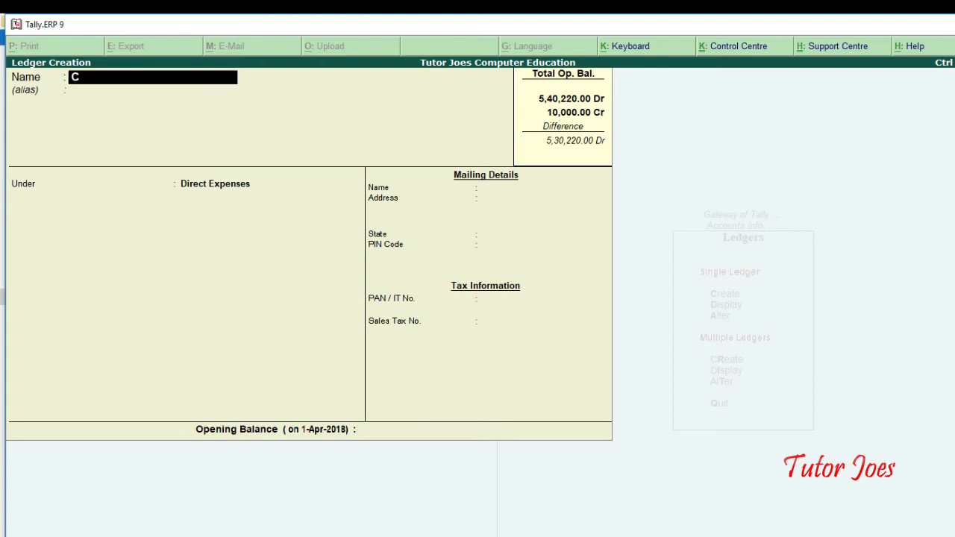
type("arriage Outwartd")
key("BackSpace")
key("BackSpace")
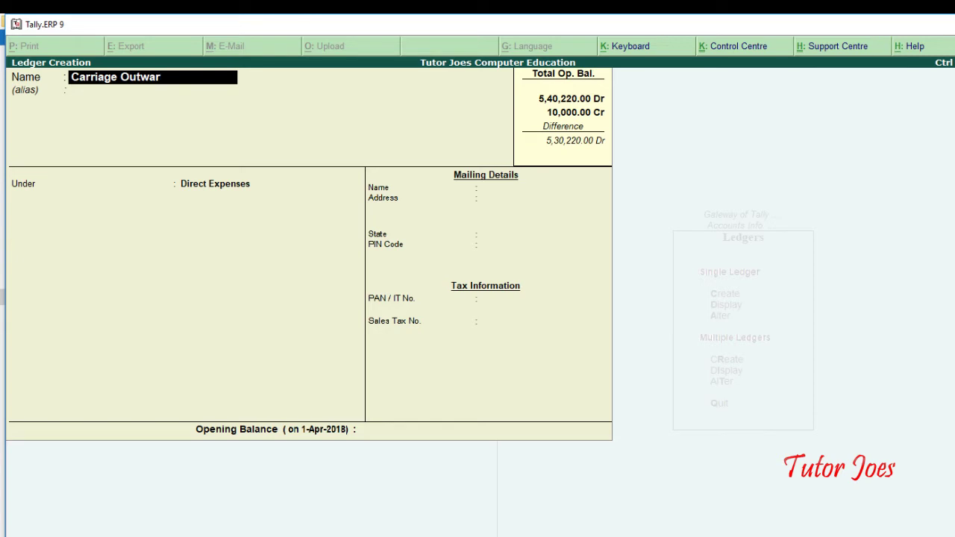
type("d")
key("Return")
key("Return")
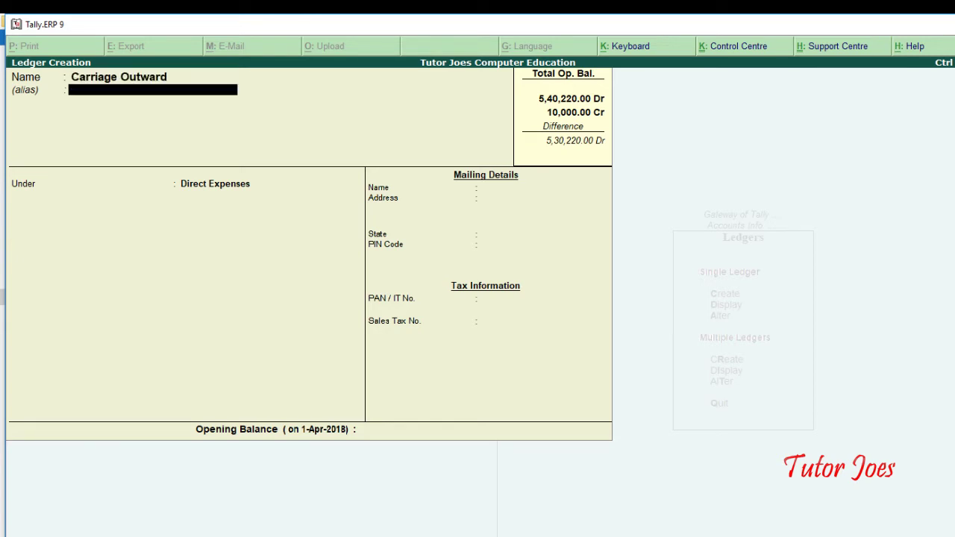
type("In")
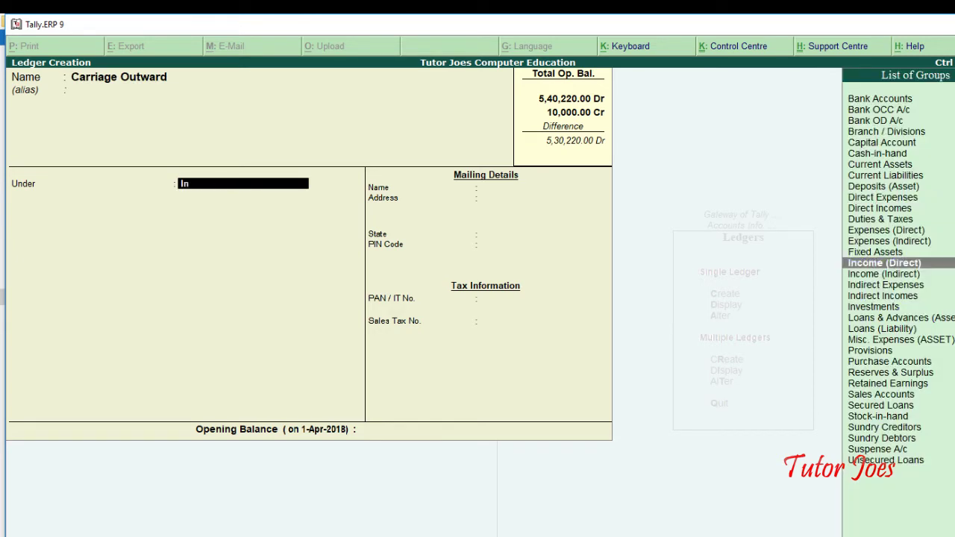
key("Down")
key("Down")
key("Return")
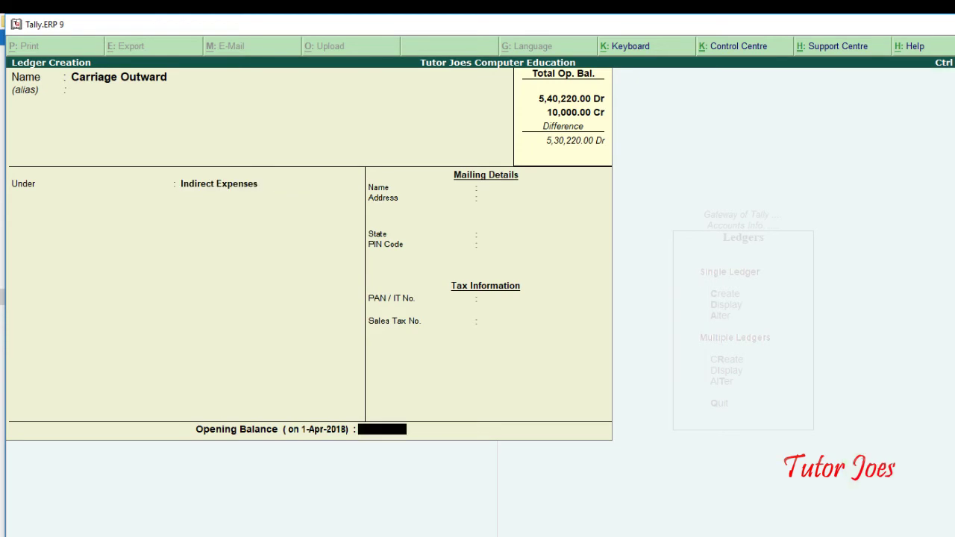
Look up the carriage outwards amount in Word, enter 5000 as the ledger's opening balance in Tally.ERP 9 and save it
key("alt+Tab")
left_click_drag(774, 343, 807, 344)
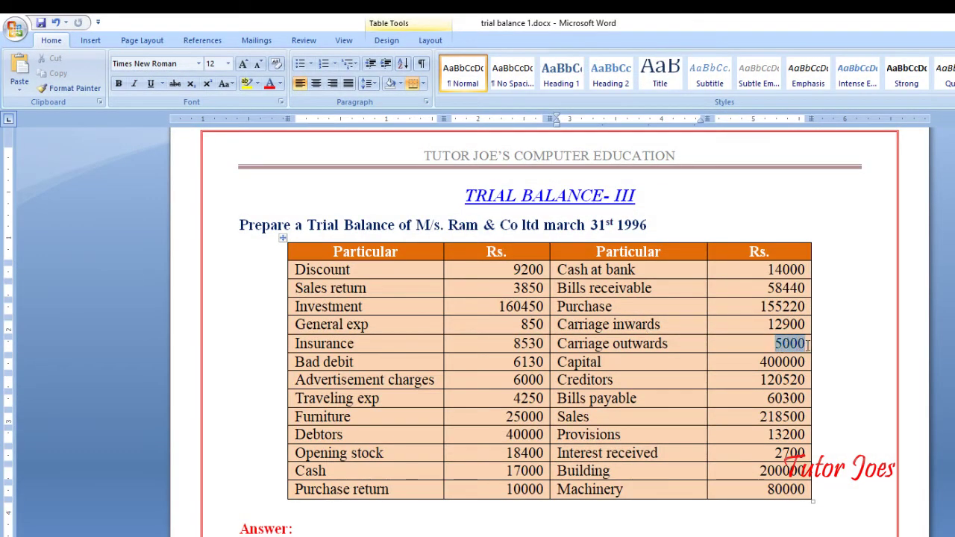
key("alt+Tab")
type("5")
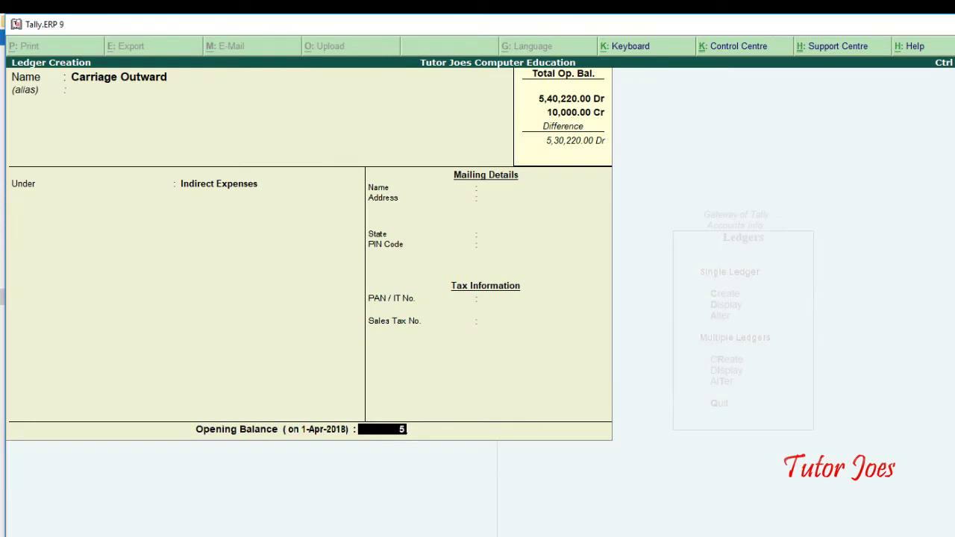
type("000")
key("Return")
key("Return")
key("Return")
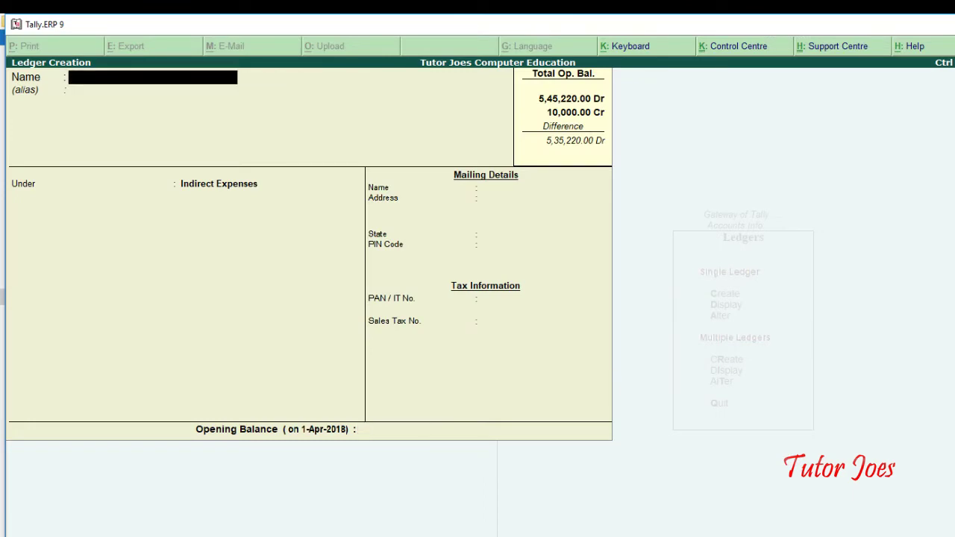
Locate the particular after Carriage outwards in Word and, in Tally.ERP 9, name the new ledger Capital and place it under Capital Account
key("alt+Tab")
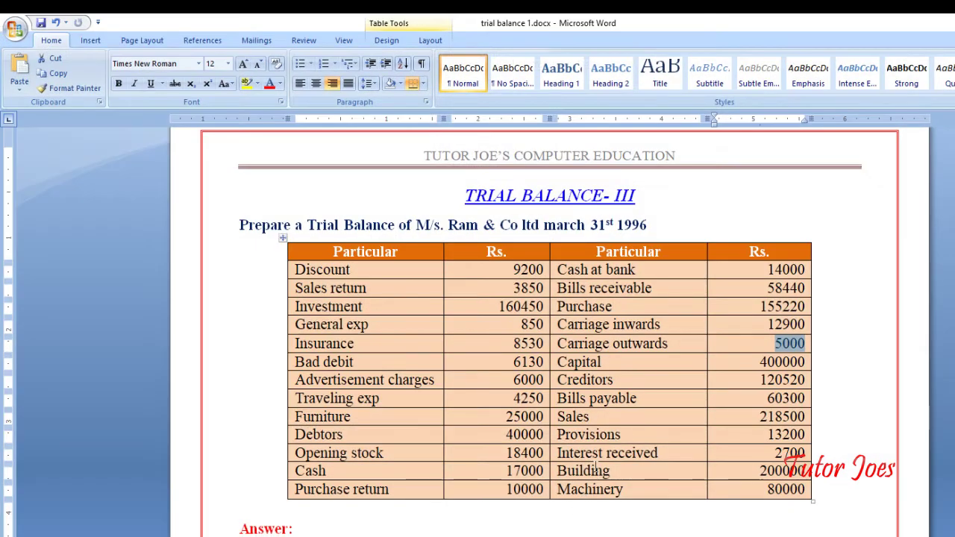
left_click(597, 363)
left_click_drag(590, 364, 548, 365)
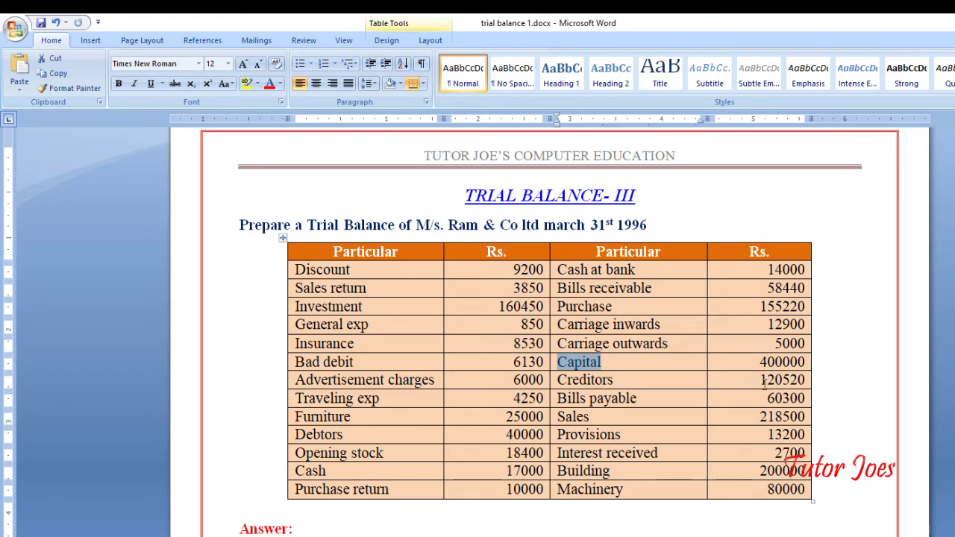
key("alt+Tab")
type("C")
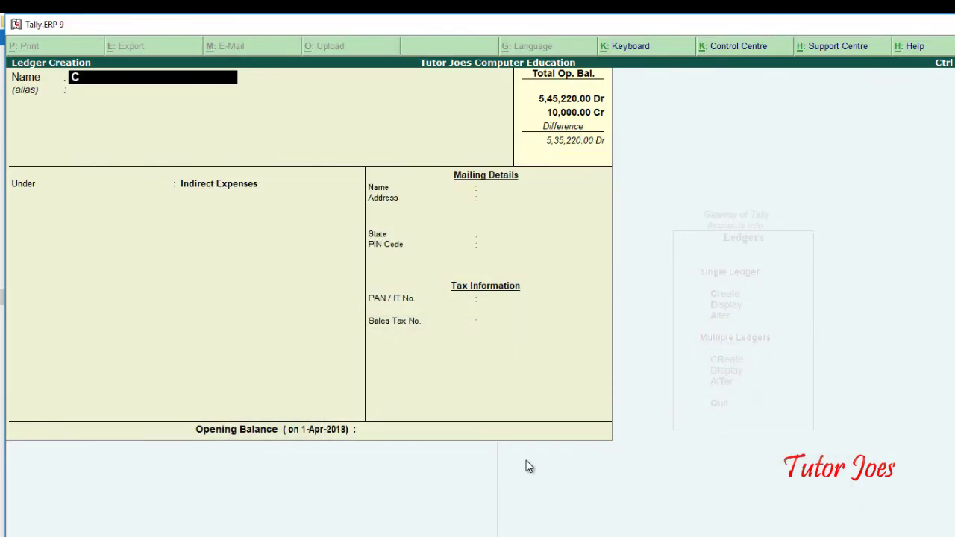
type("apital")
key("Return")
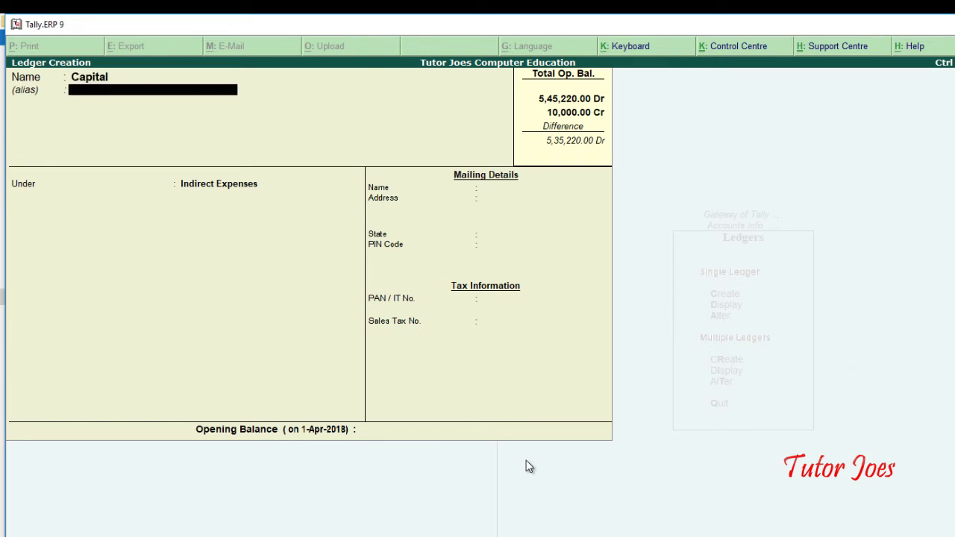
key("Return")
type("Cap")
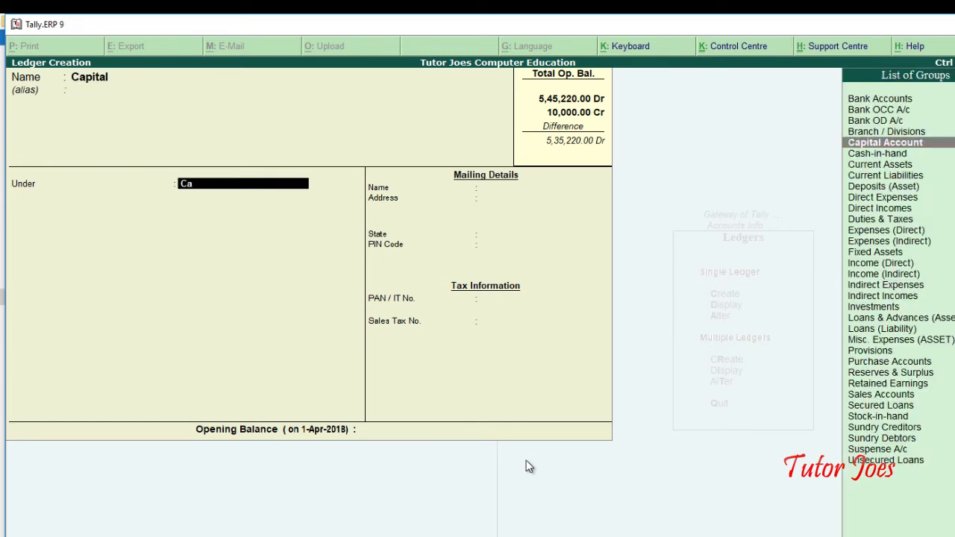
key("Return")
Skip the mailing and tax details, enter 400000 Cr as the Capital ledger's opening balance and save it
key("Return")
key("Return")
key("Return")
key("Return")
key("Return")
key("Return")
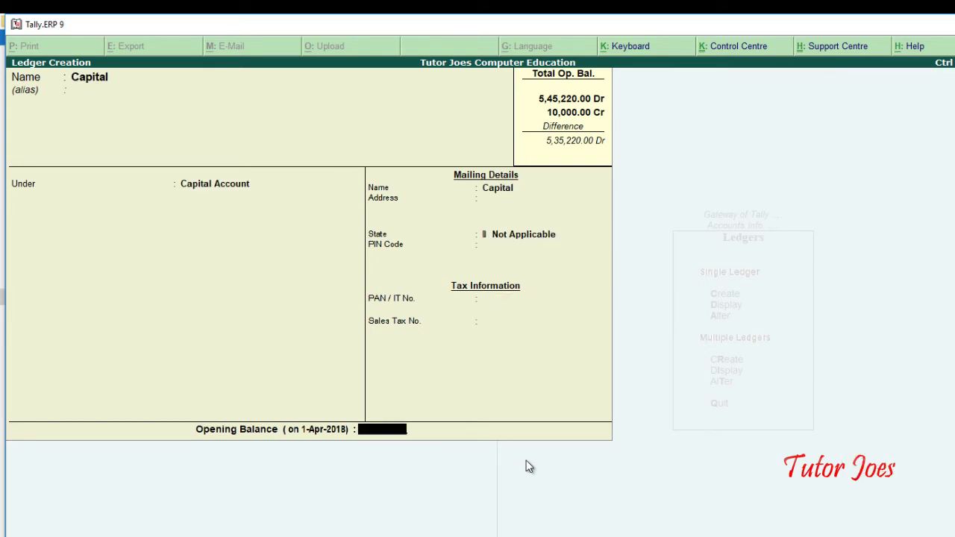
type("400000")
key("Return")
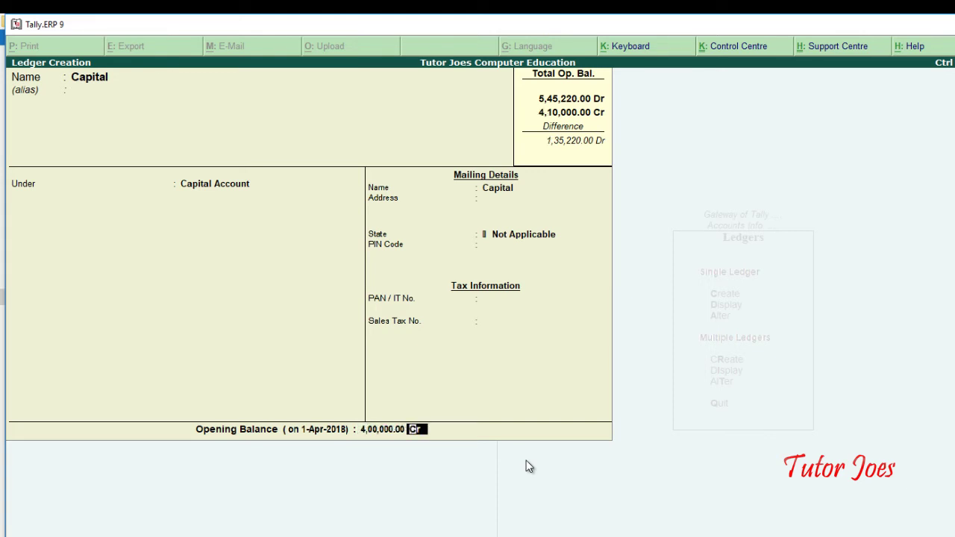
key("Return")
key("Return")
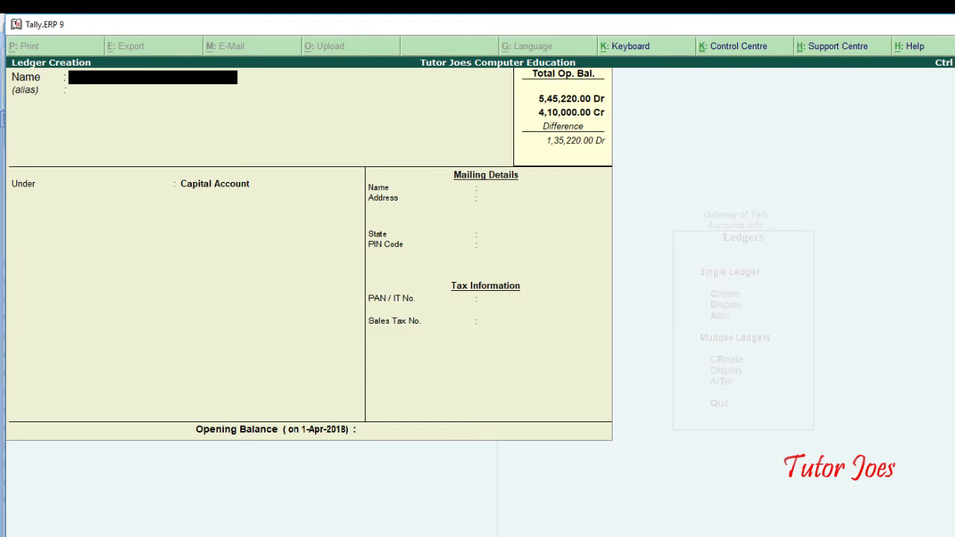
Name the new ledger Creditors and place it under Sundry Creditors
type("Creditorss")
key("Return")
key("Return")
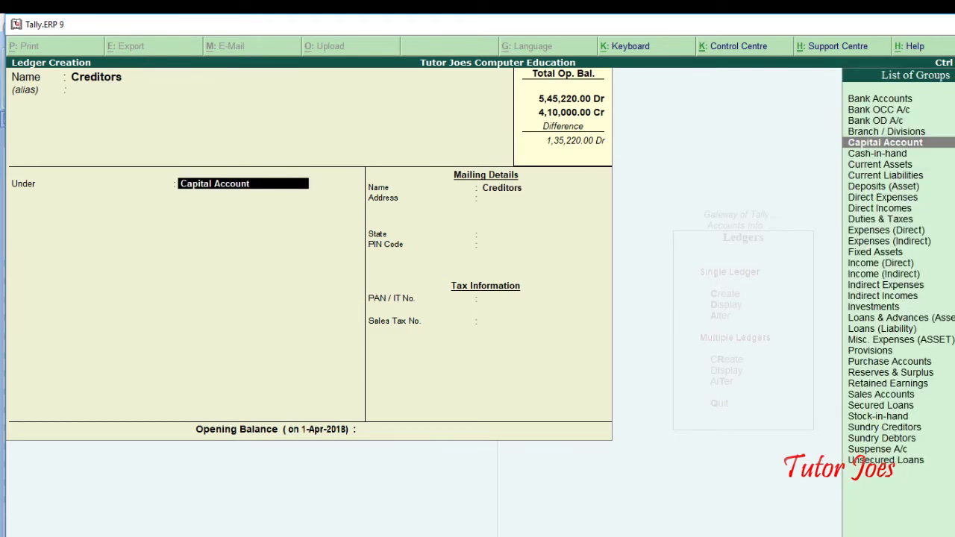
type("Sun")
key("Down")
key("Up")
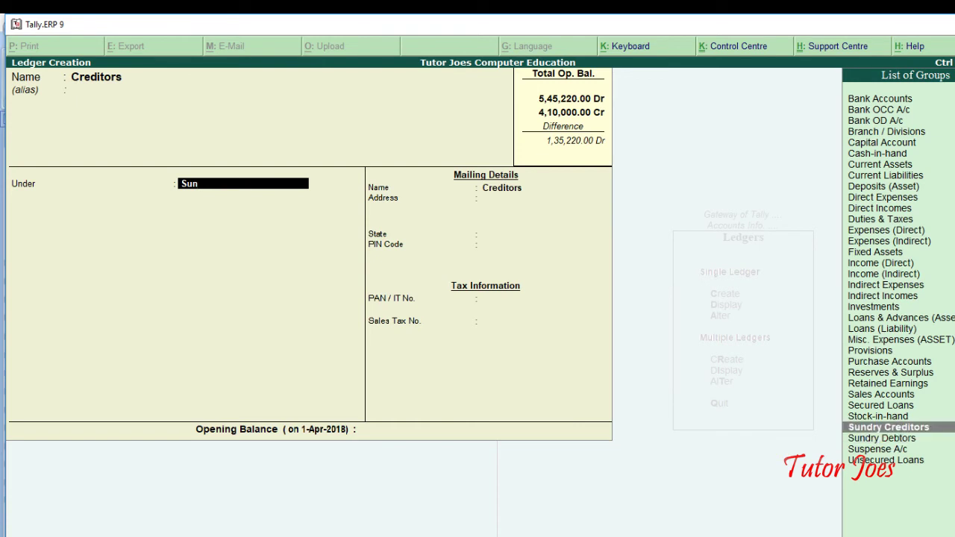
key("Return")
Set bill-by-bill balances to No for the Creditors ledger and pass over the mailing and tax details with state Not Applicable
key("Return")
key("Return")
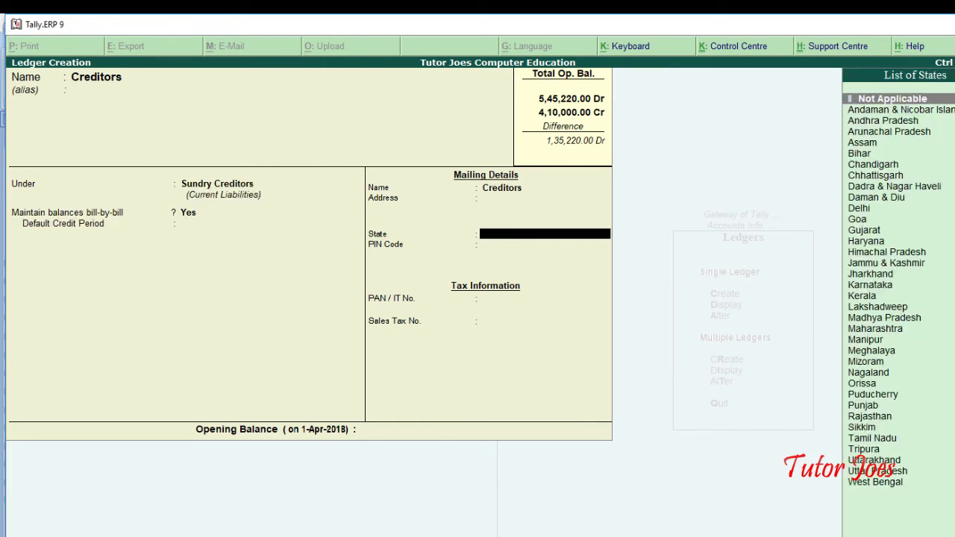
key("BackSpace")
key("BackSpace")
key("BackSpace")
key("BackSpace")
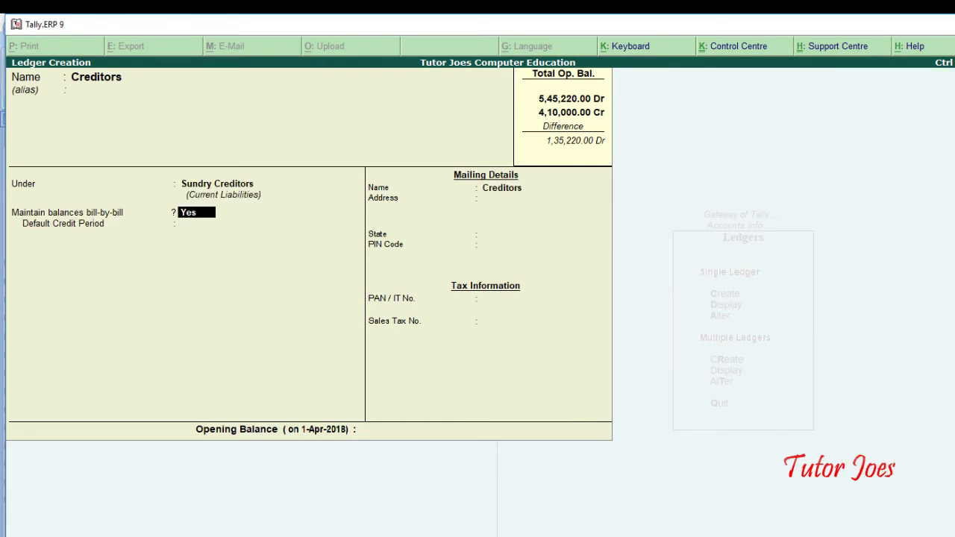
type("n")
key("Return")
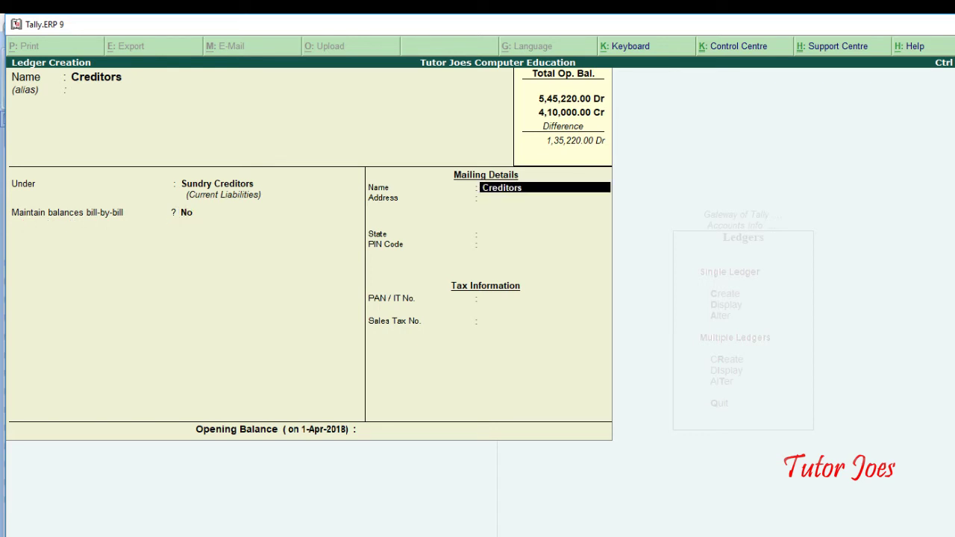
key("Return")
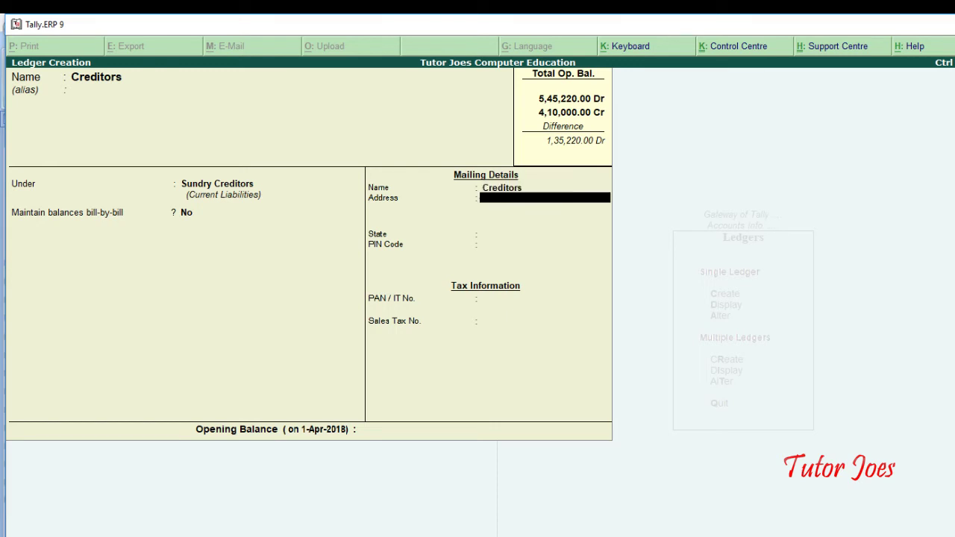
key("Return")
key("Return")
key("Return")
key("Return")
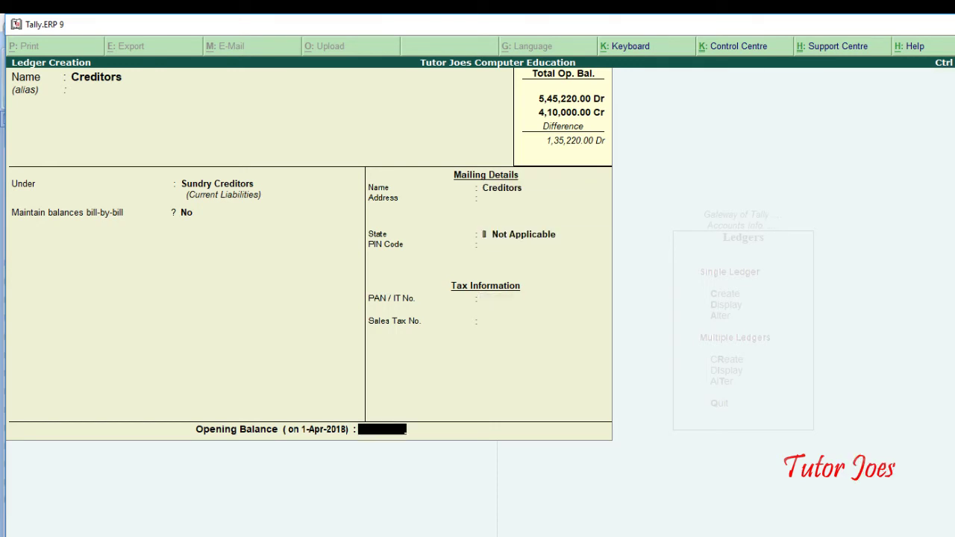
Look up the creditors amount in Word, enter 120520 Cr as the ledger's opening balance in Tally.ERP 9 and save it
key("alt+Tab")
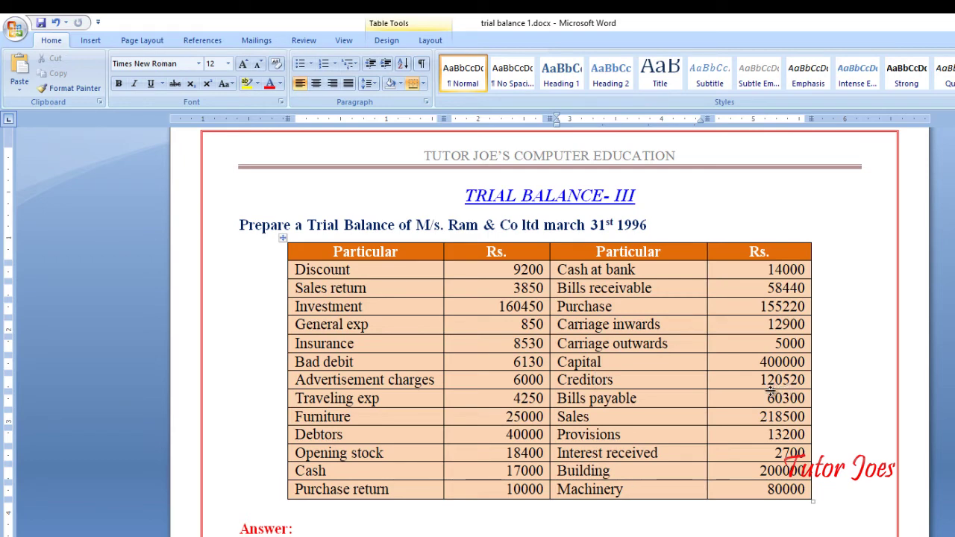
key("alt+Tab")
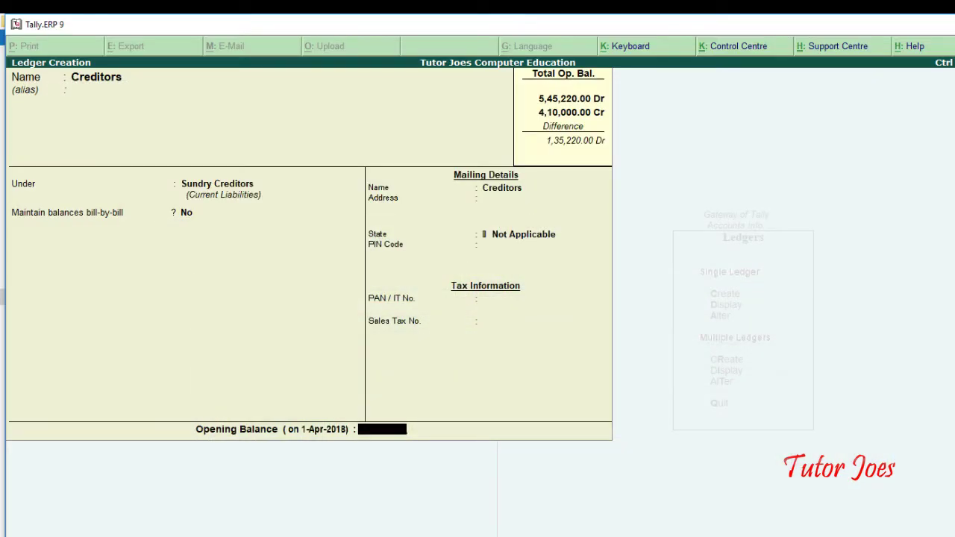
type("120520")
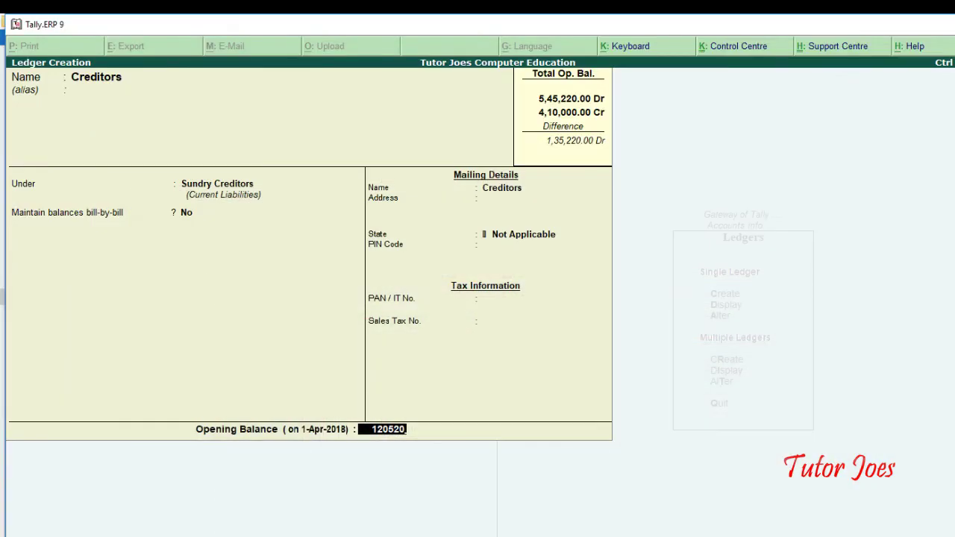
key("Return")
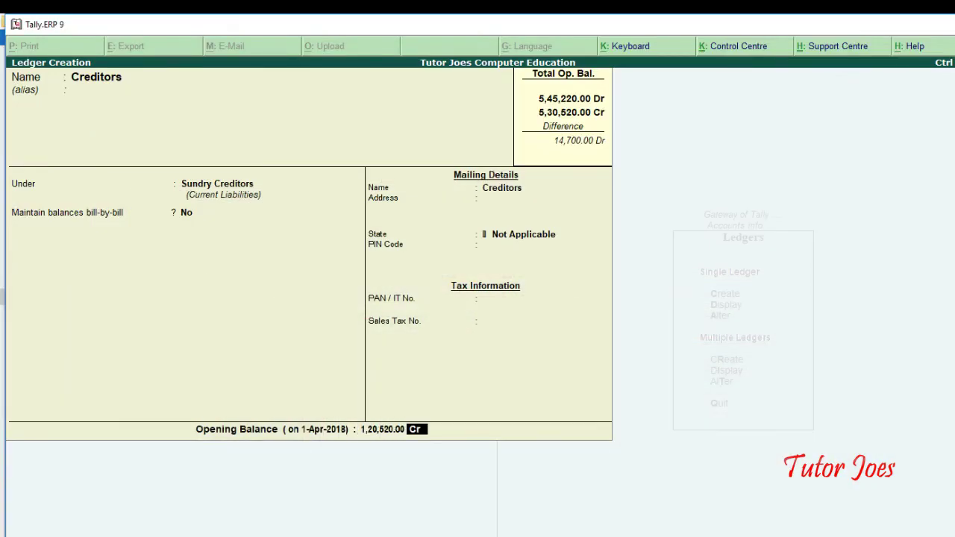
key("Return")
key("Return")
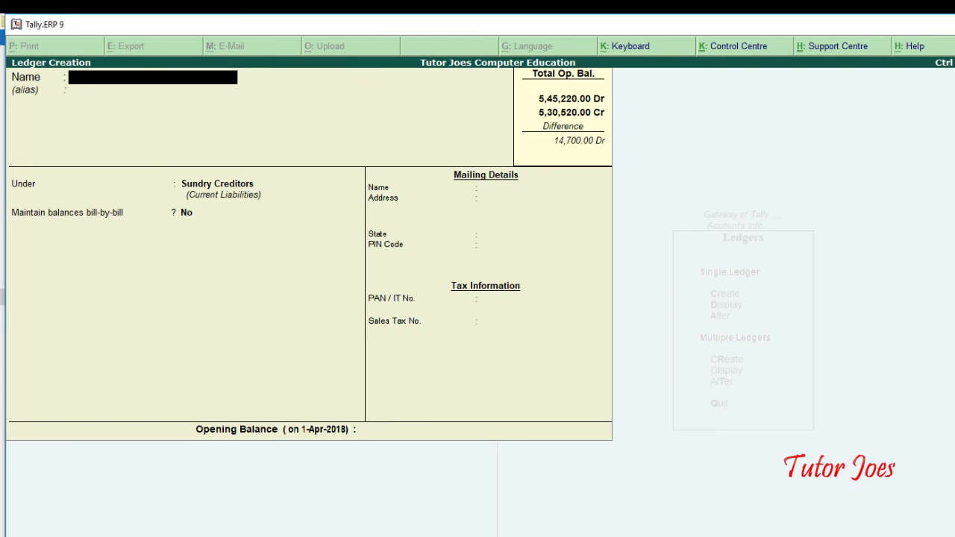
Locate the particular after Creditors in Word and, in Tally.ERP 9, name the new ledger Bills Payable and place it under Current Liabilities
key("alt+Tab")
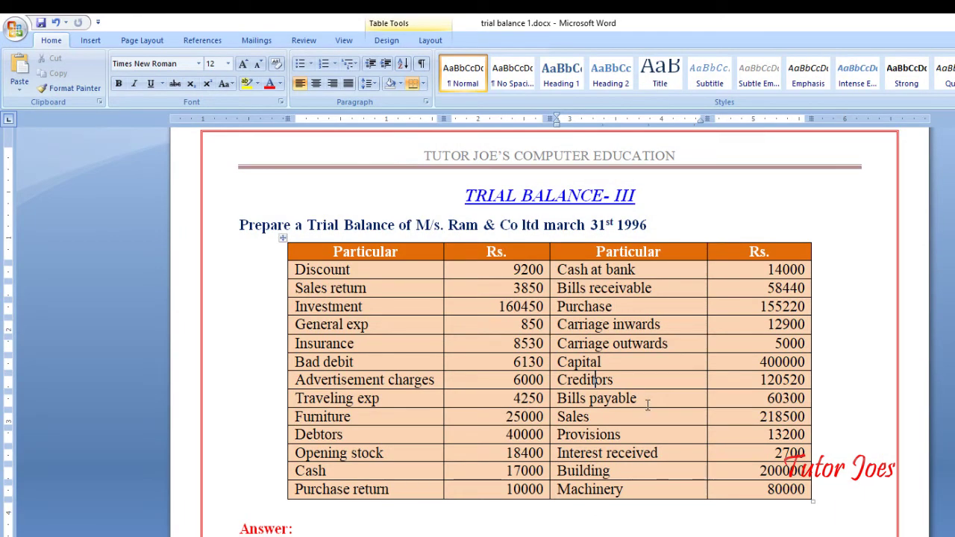
left_click_drag(647, 405, 560, 406)
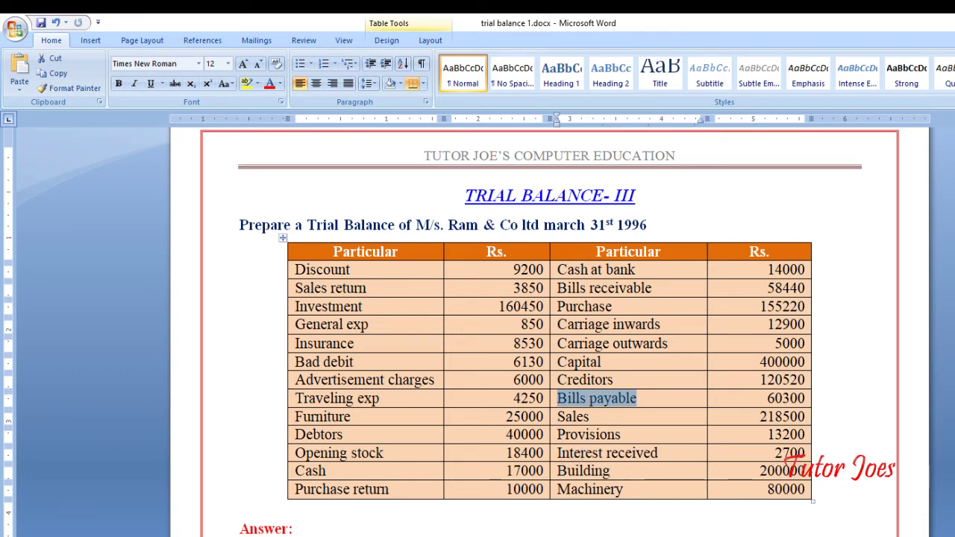
key("alt+Tab")
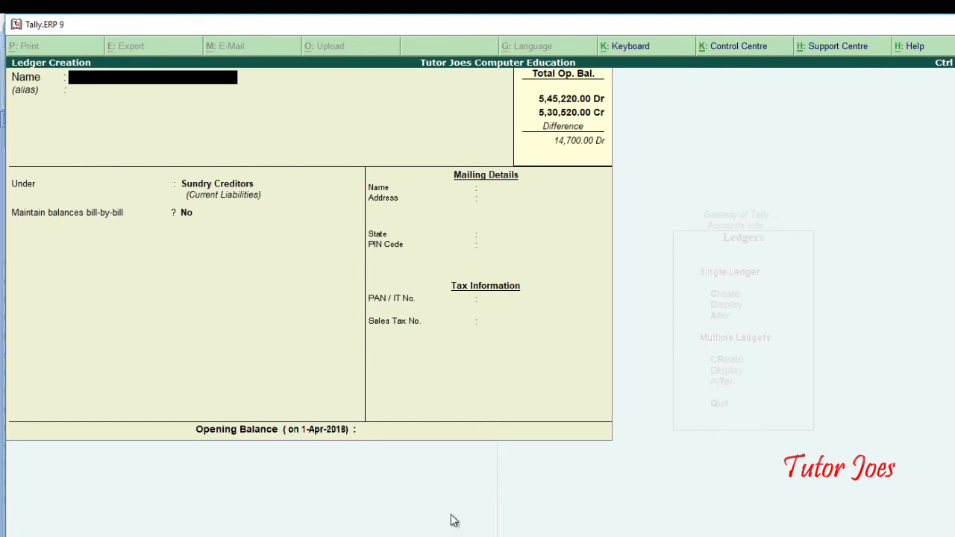
type("Bills Payable")
key("Return")
key("Return")
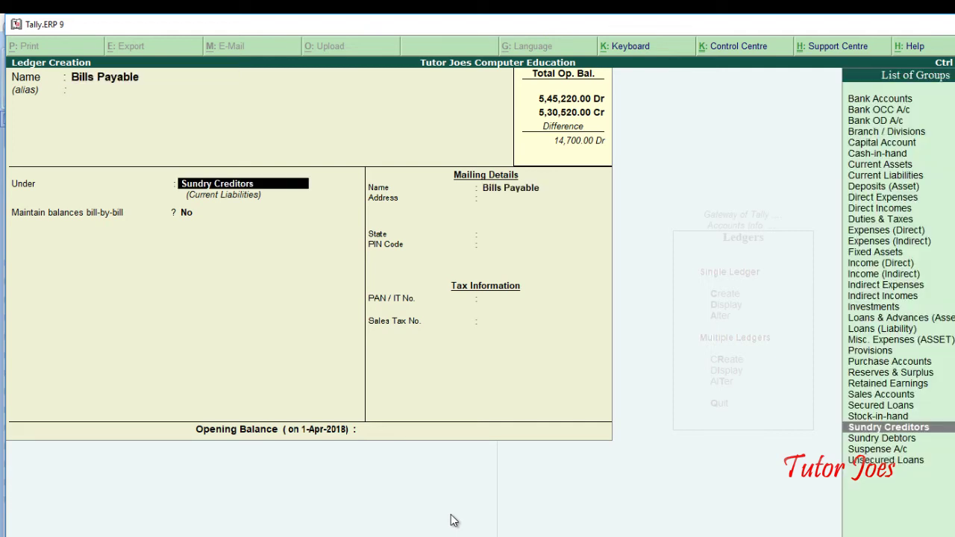
type("Cu")
key("Down")
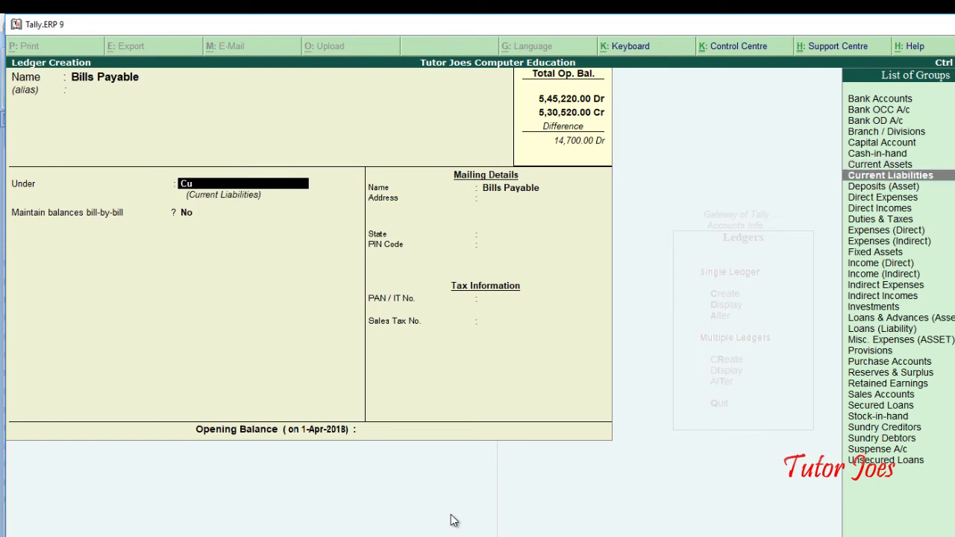
key("Return")
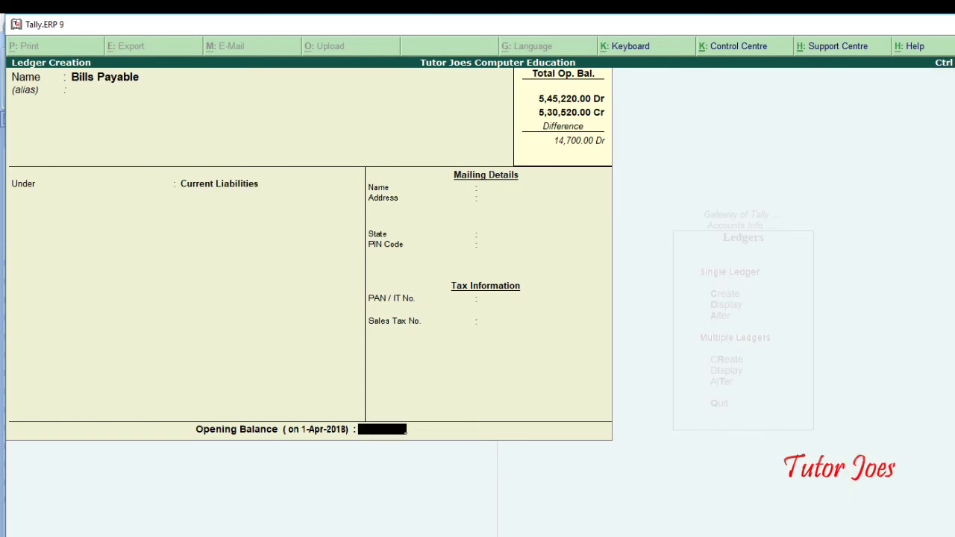
Look up the bills payable amount in Word, enter 60300 Cr as the ledger's opening balance in Tally.ERP 9 and save it
key("alt+Tab")
left_click(767, 399)
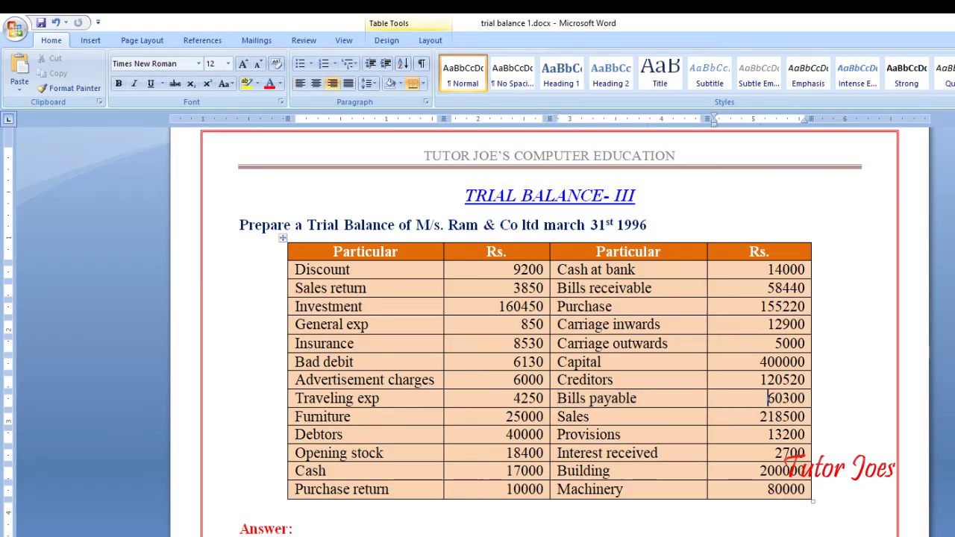
key("alt+Tab")
type("60300")
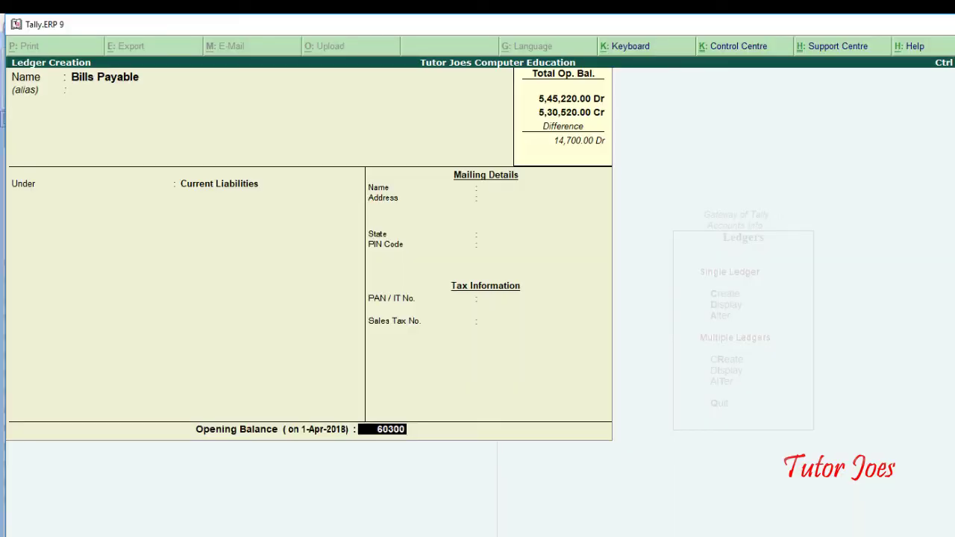
key("Return")
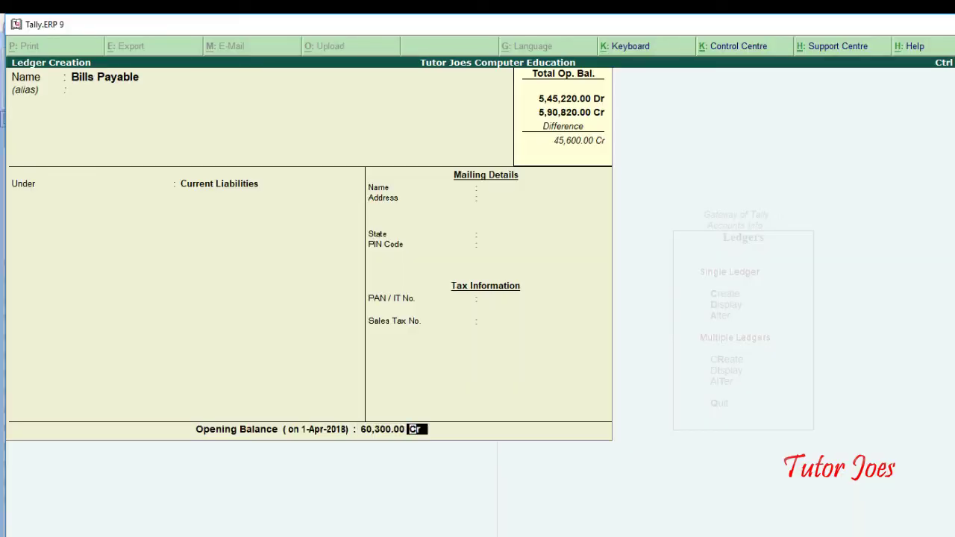
key("Return")
key("Return")
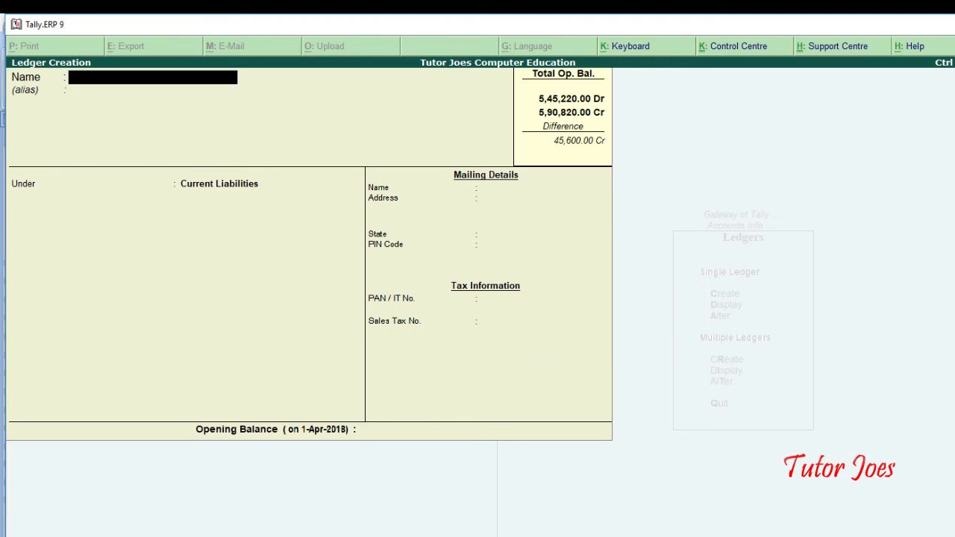
Locate the particular after Bills payable in Word and, in Tally.ERP 9, name the new ledger Sales and place it under Sales Accounts
key("alt+Tab")
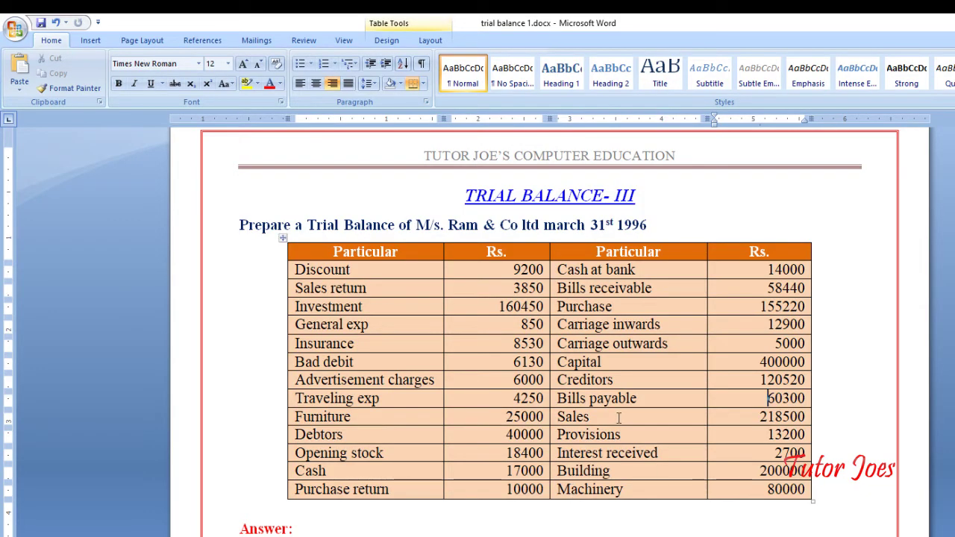
left_click_drag(619, 419, 552, 419)
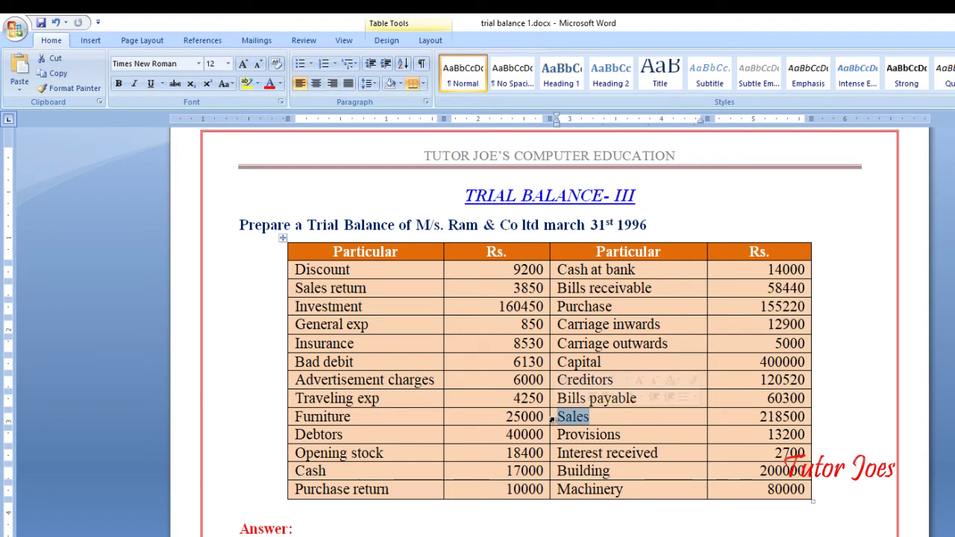
key("alt+Tab")
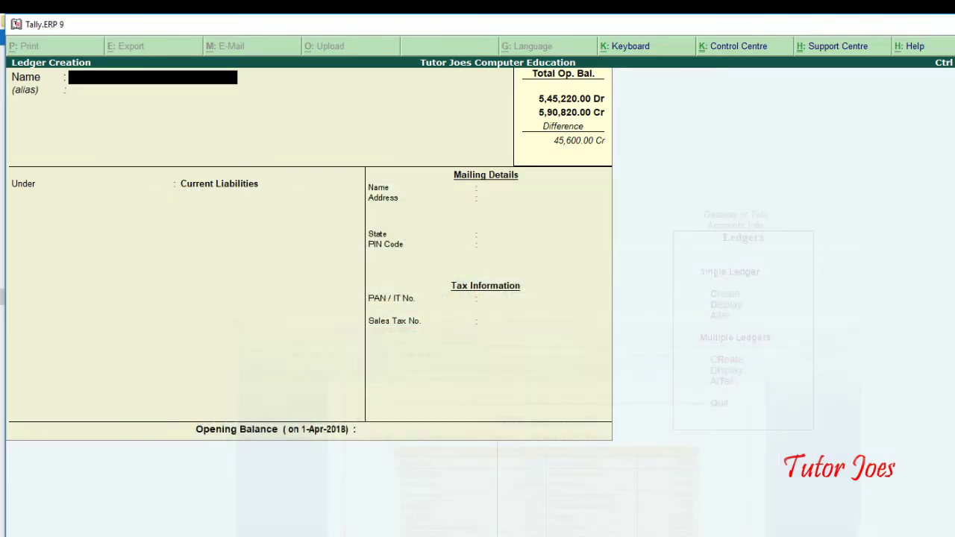
type("Sales")
key("Return")
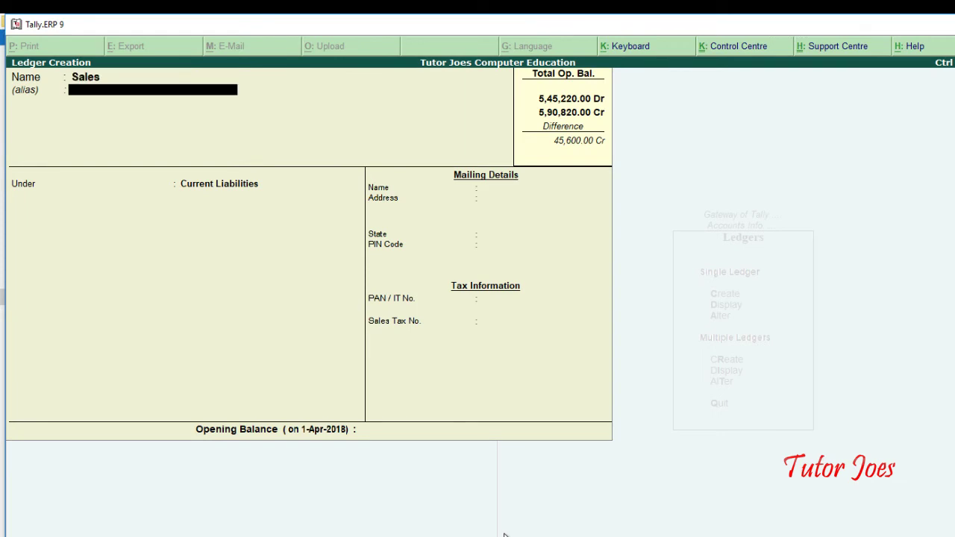
key("Return")
type("Sale")
key("Return")
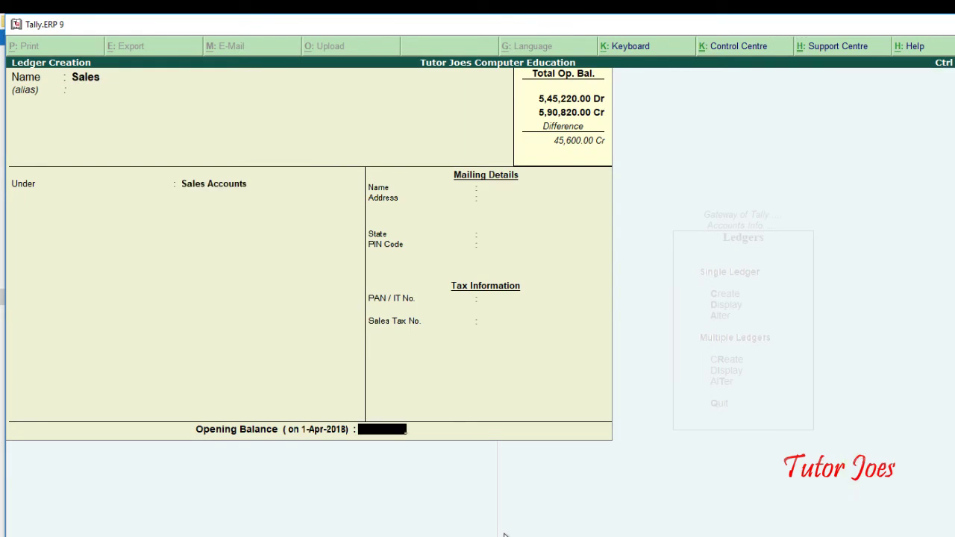
Look up the sales amount in Word, enter 218500 Cr as the ledger's opening balance in Tally.ERP 9 and save it
key("alt+Tab")
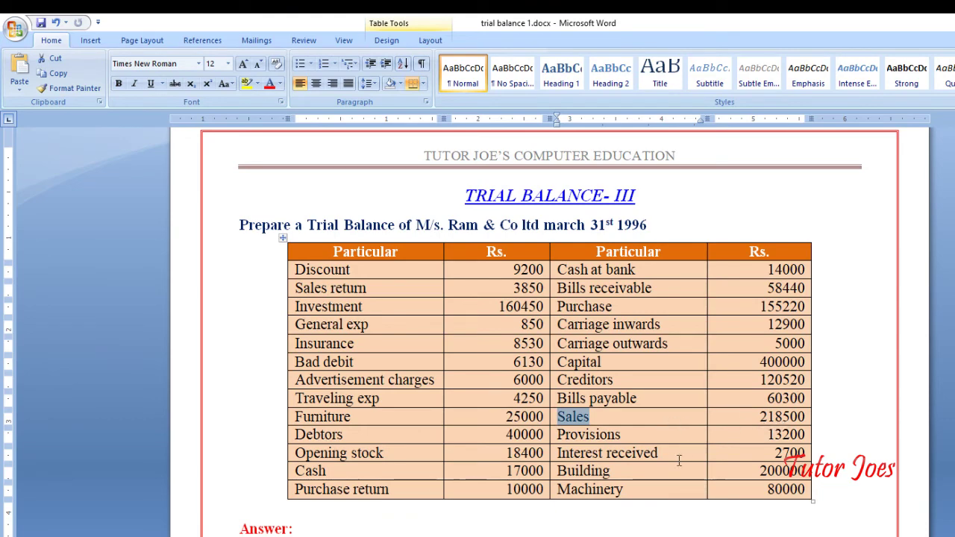
key("alt+Tab")
type("2")
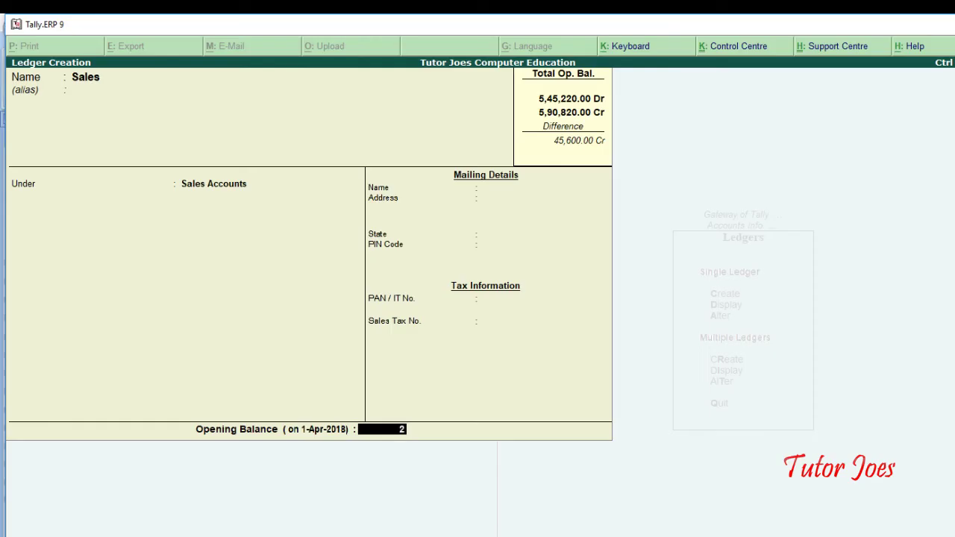
type("18500")
key("Return")
key("Return")
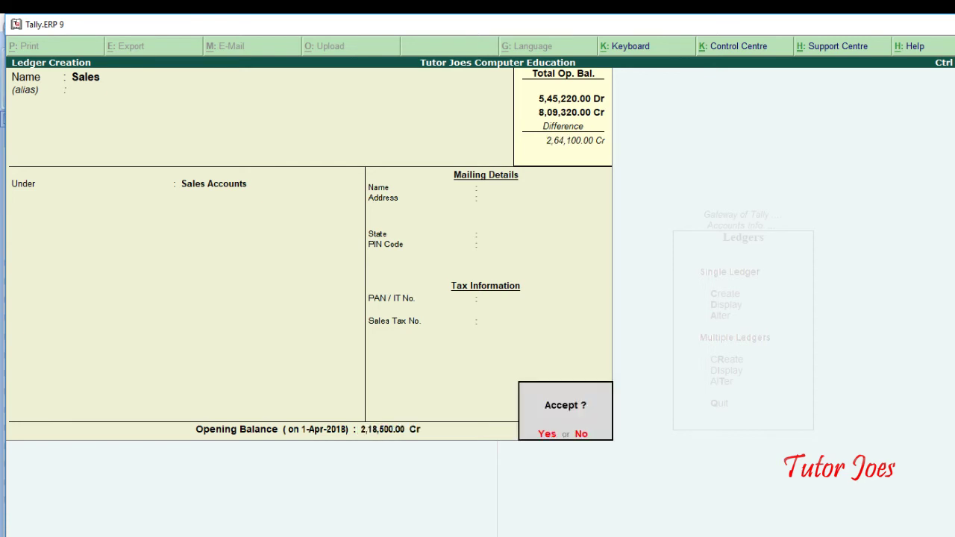
key("Return")
Locate the particular after Sales in Word and, in Tally.ERP 9, name the new ledger Provisions and place it under the Provisions group
key("alt+Tab")
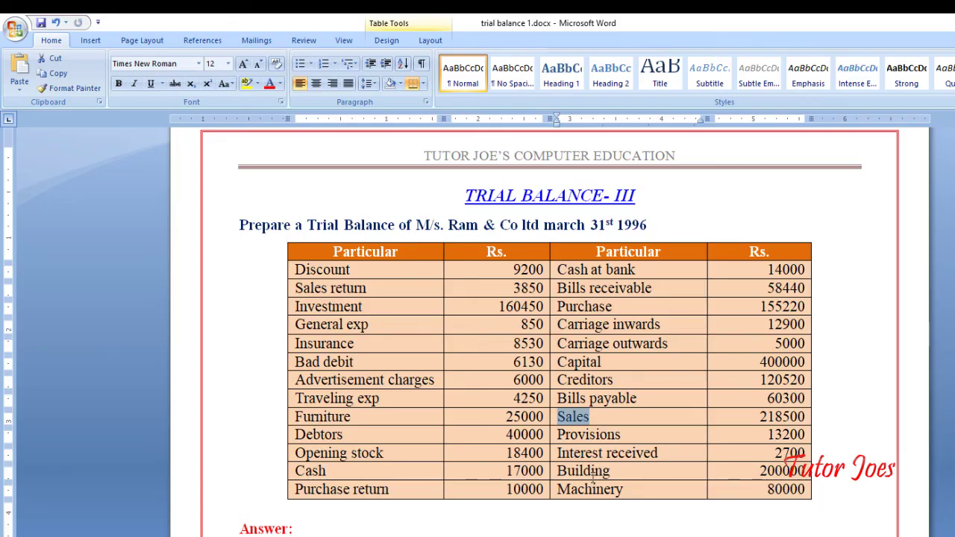
left_click_drag(620, 435, 545, 447)
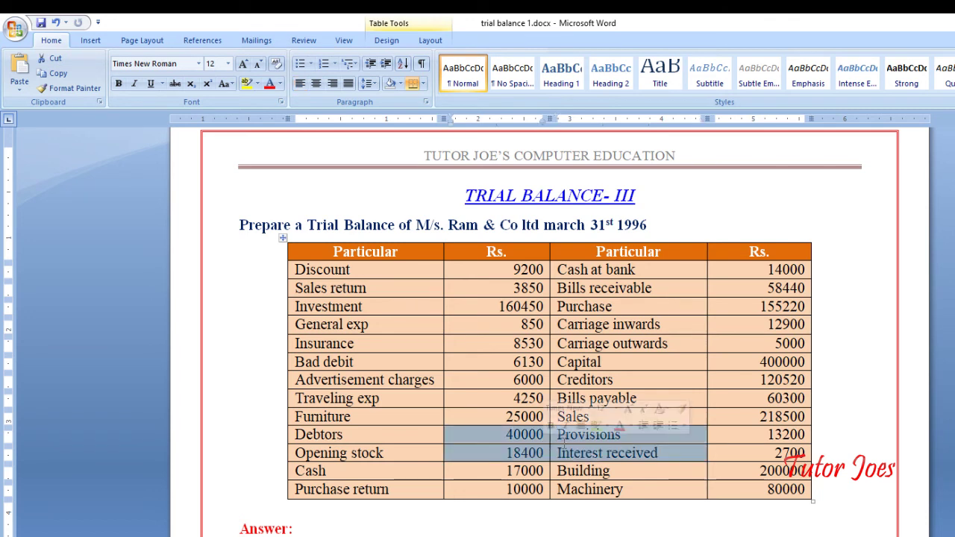
left_click(564, 441)
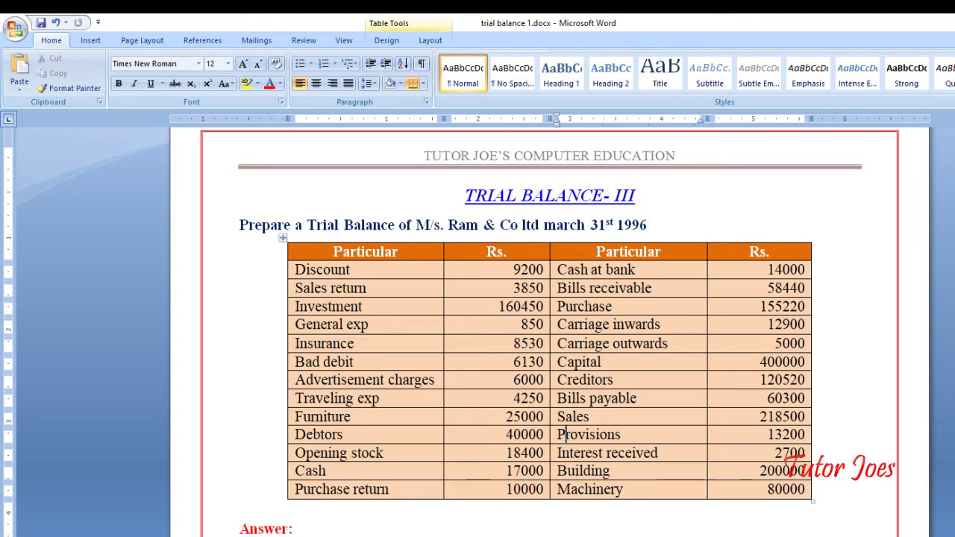
key("alt+Tab")
type("Pro")
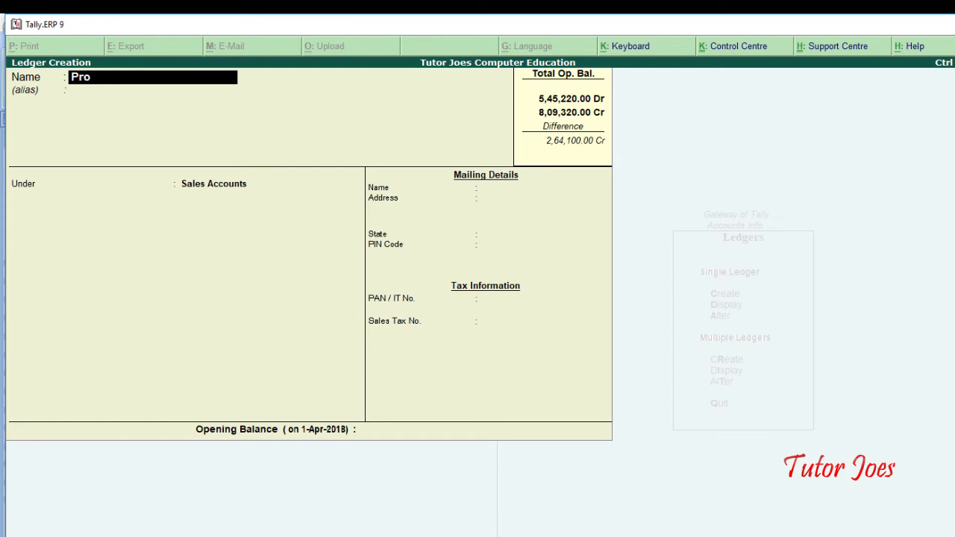
type("visions")
key("Return")
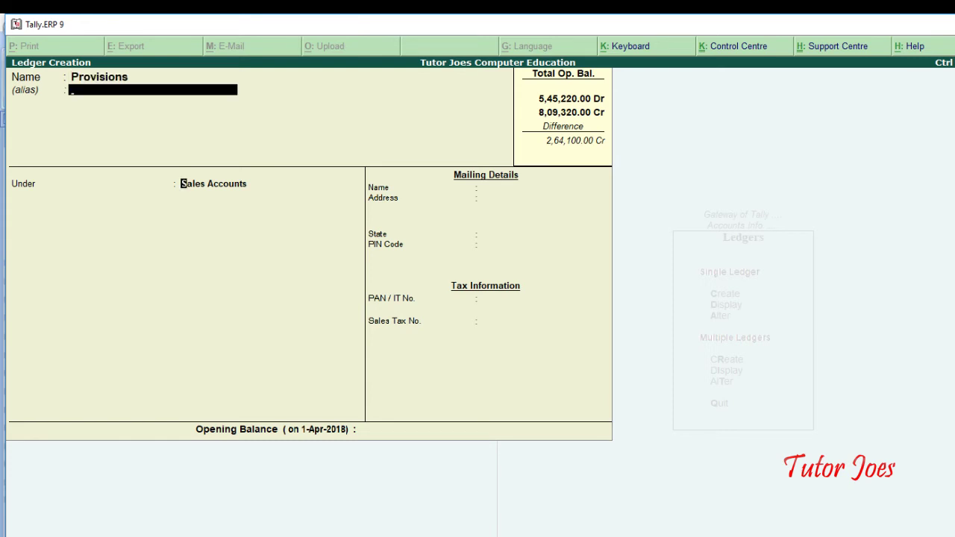
key("Return")
type("Pro")
key("Return")
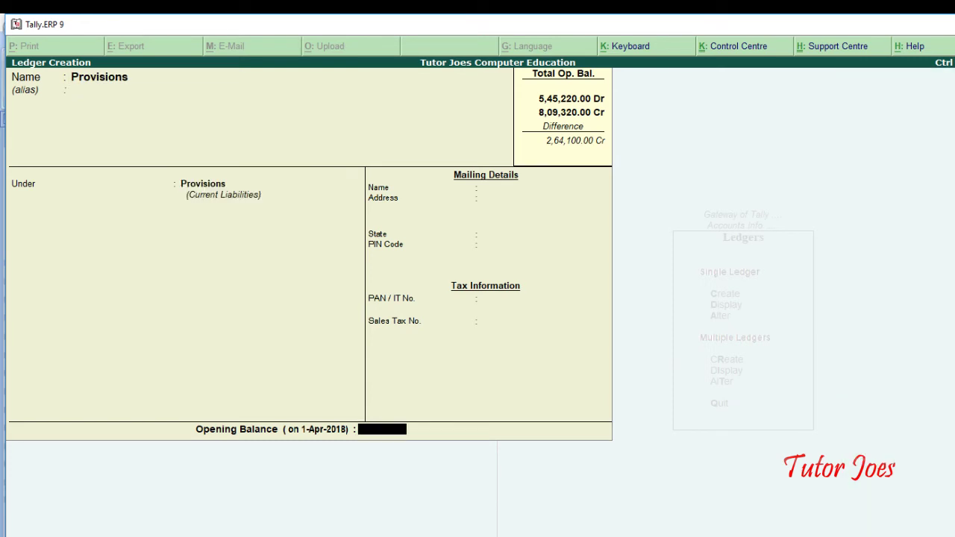
Look up the provisions amount in Word, enter 13200 Cr as the ledger's opening balance in Tally.ERP 9 and save it
key("alt+Tab")
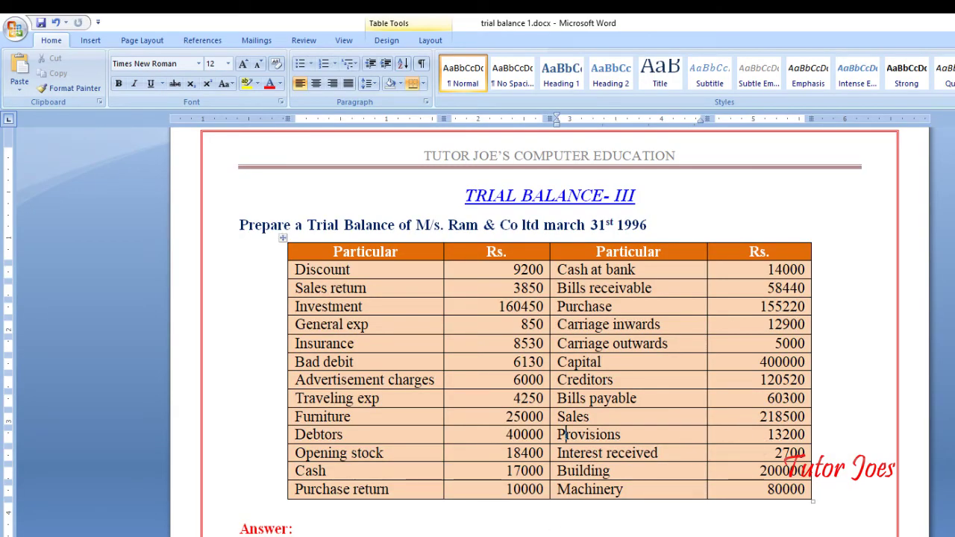
key("alt+Tab")
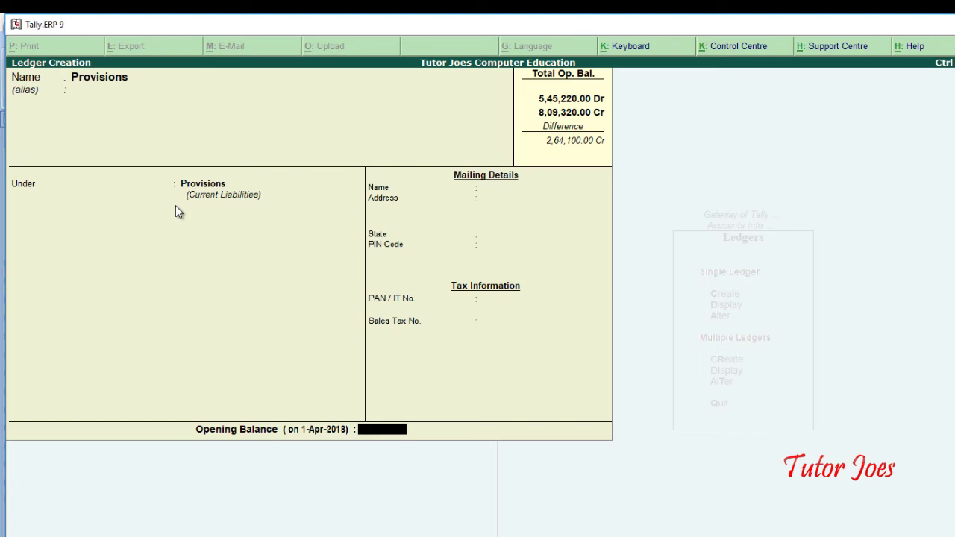
key("alt+Tab")
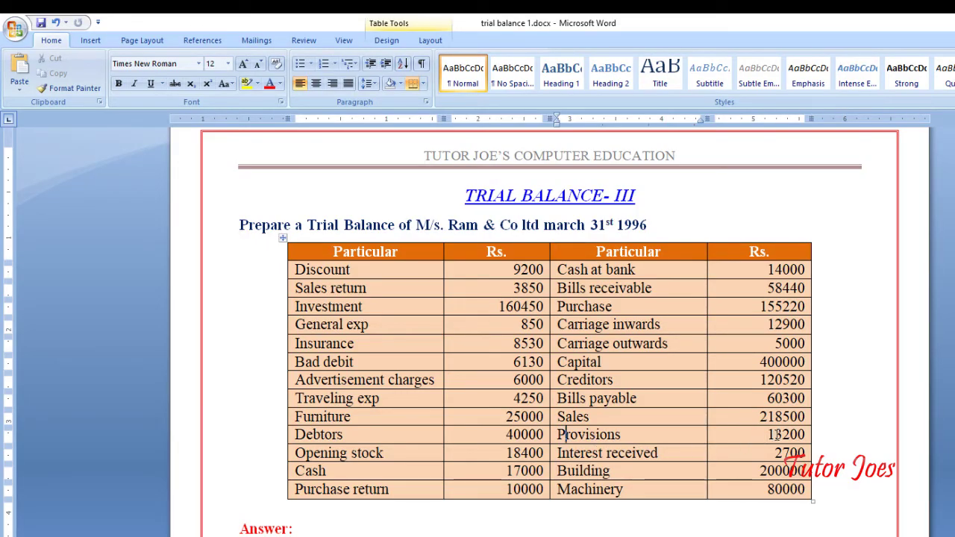
key("alt+Tab")
type("132")
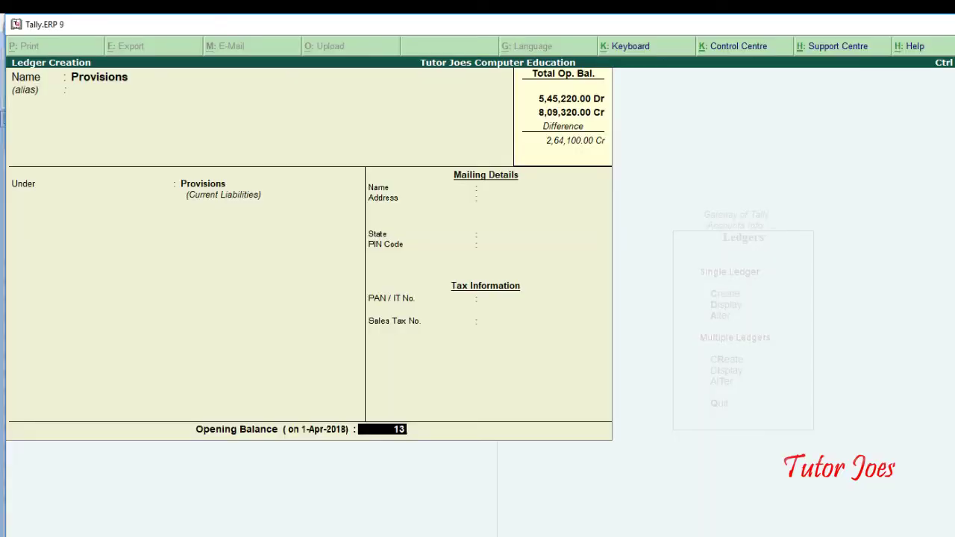
key("BackSpace")
type("200")
key("Return")
key("Return")
key("Return")
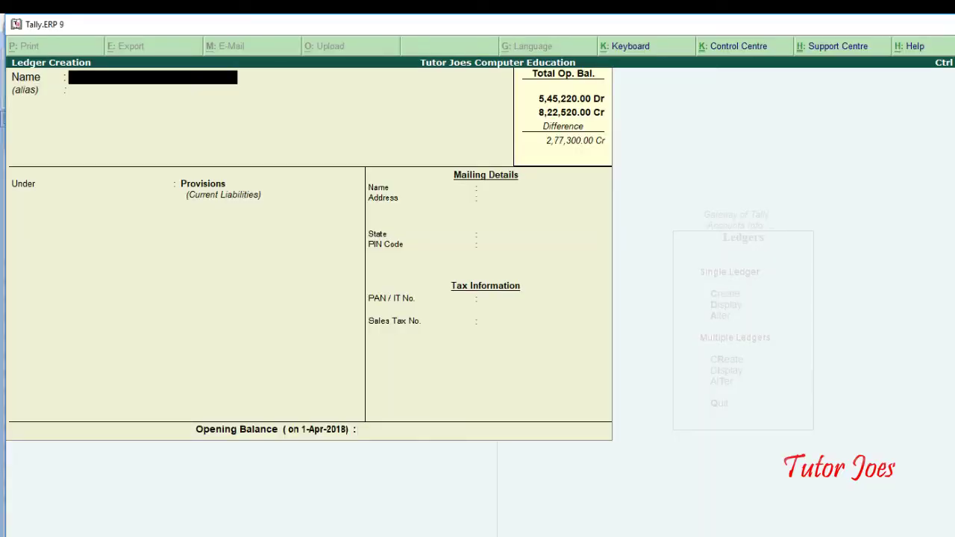
Locate the particular after Provisions in Word and, in Tally.ERP 9, name the new ledger Interest Rec and place it under Indirect Incomes
key("alt+Tab")
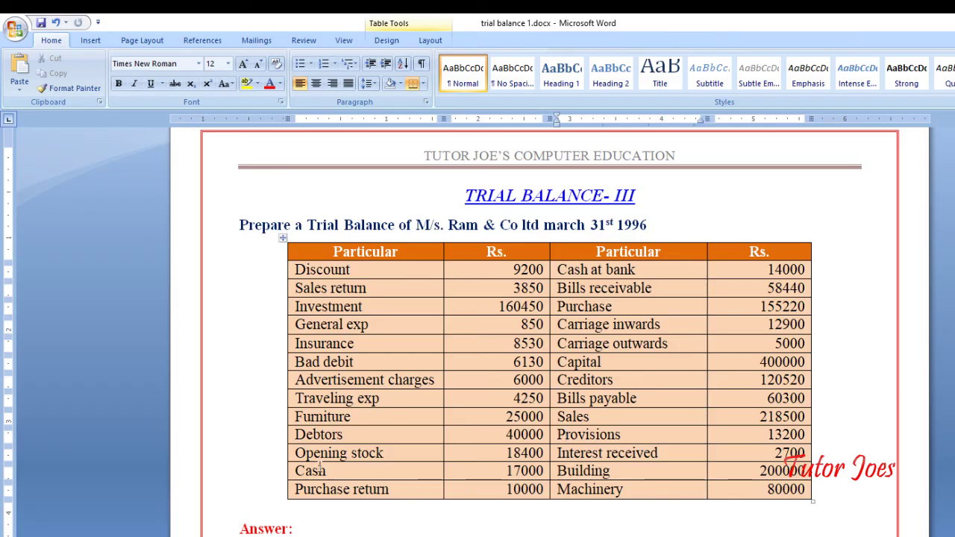
left_click_drag(679, 452, 554, 454)
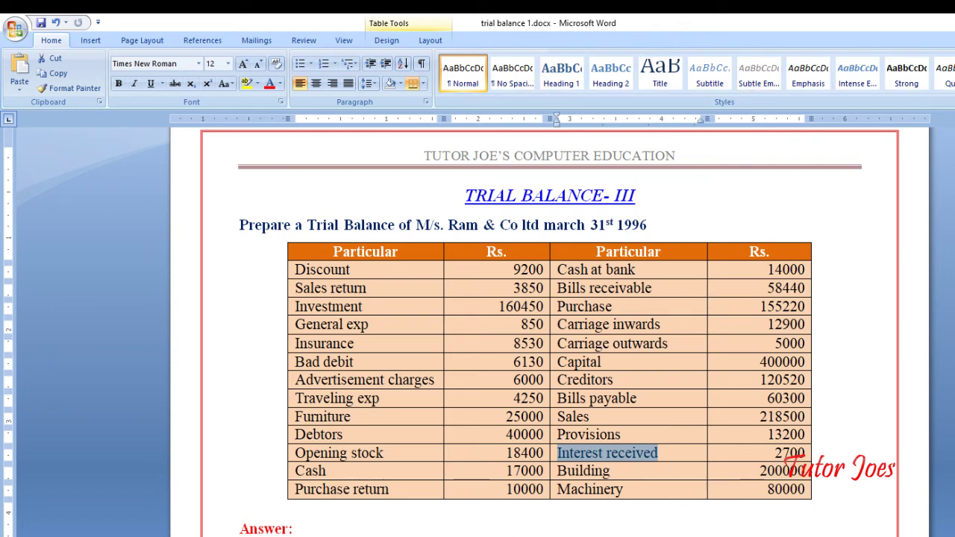
key("alt+Tab")
type("In")
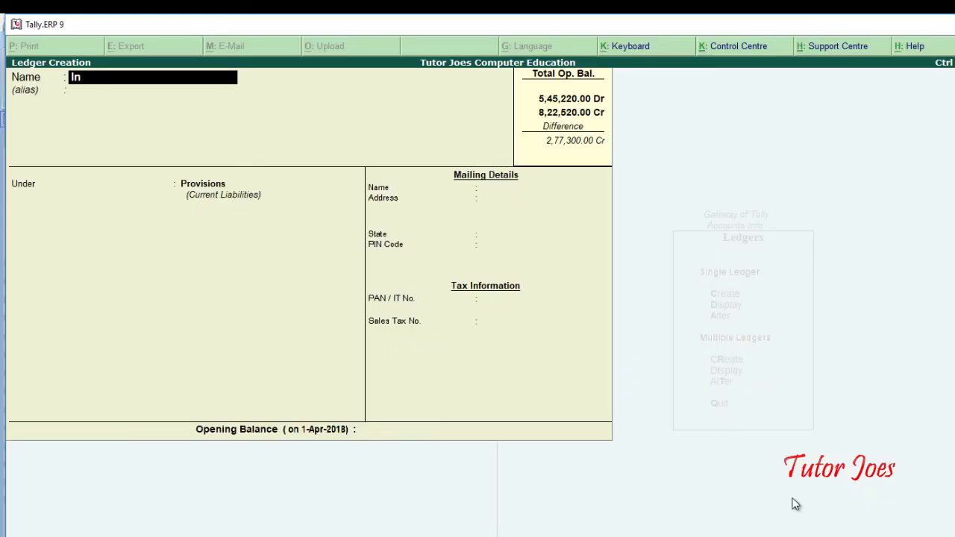
type("terest Rec")
key("Return")
key("Return")
type("In")
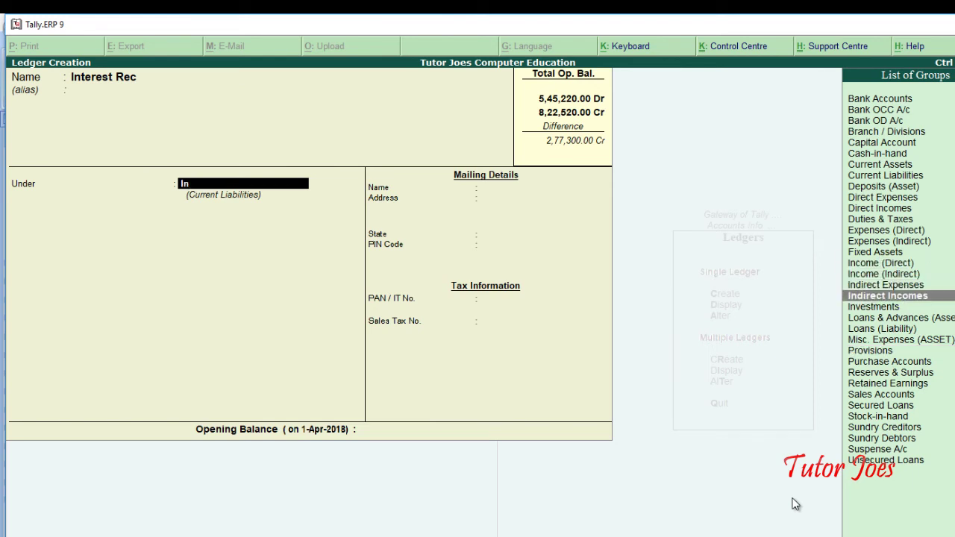
key("Return")
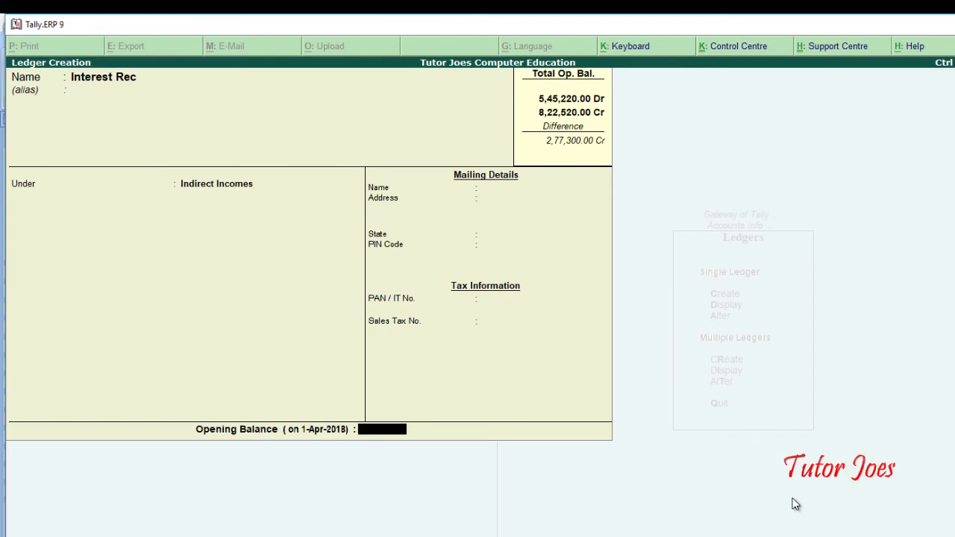
Look up the interest received amount in Word, enter 2700 Cr as the ledger's opening balance in Tally.ERP 9 and save it
key("alt+Tab")
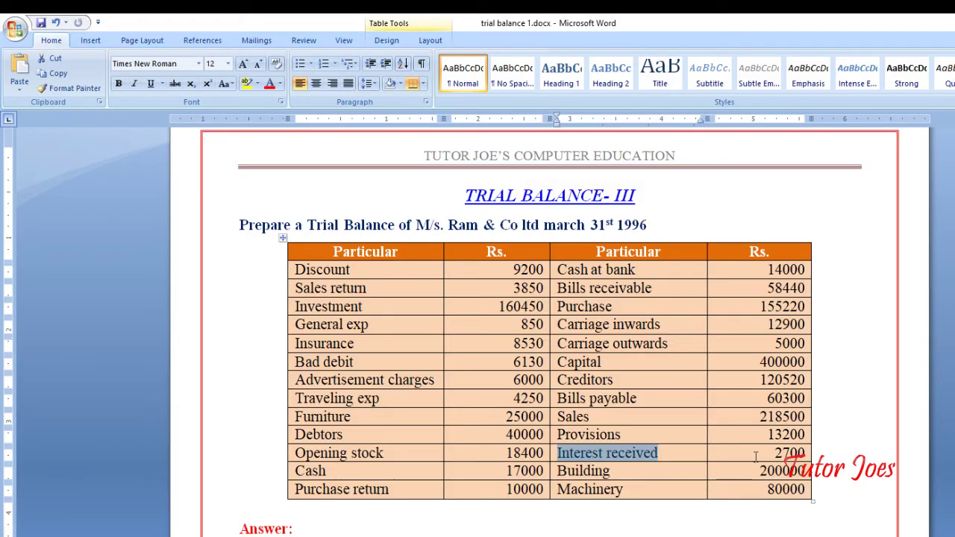
key("alt+Tab")
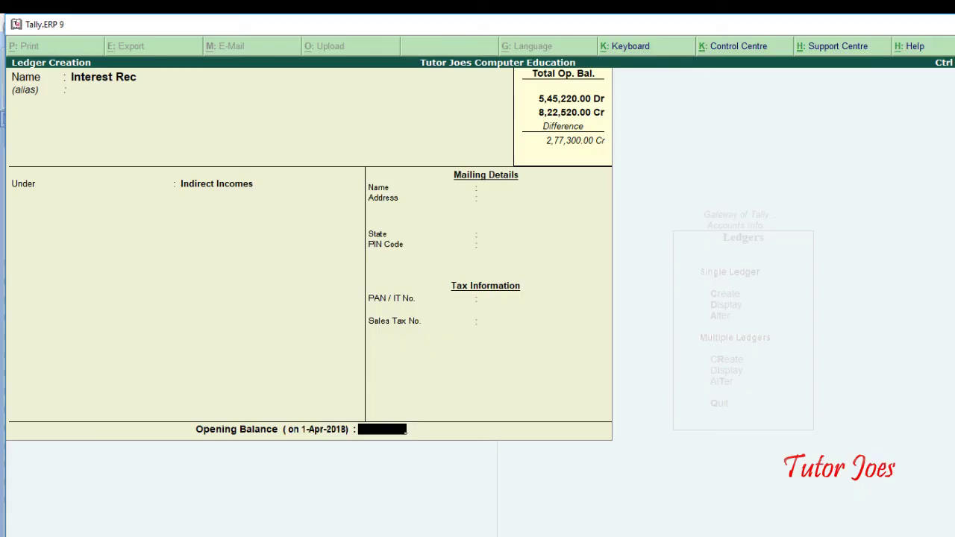
type("2700")
key("Return")
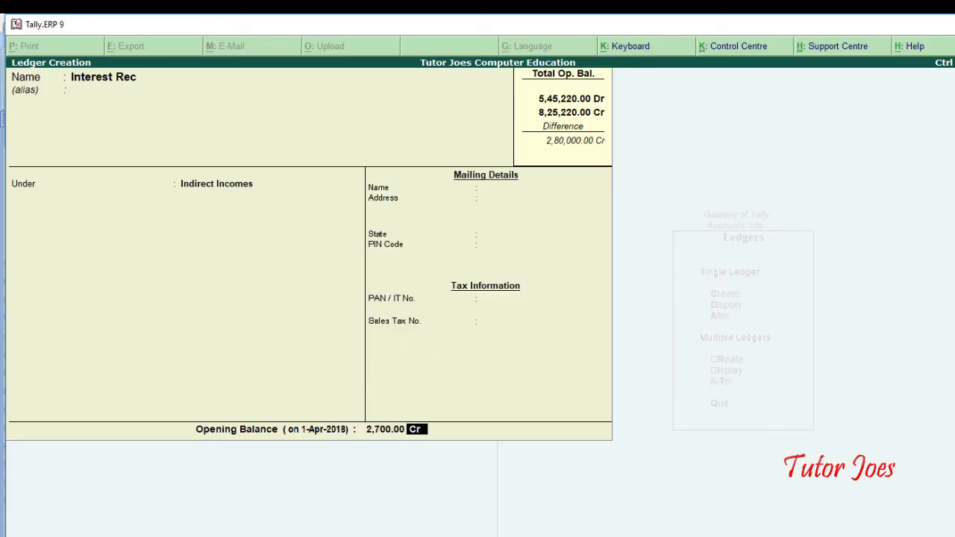
key("Return")
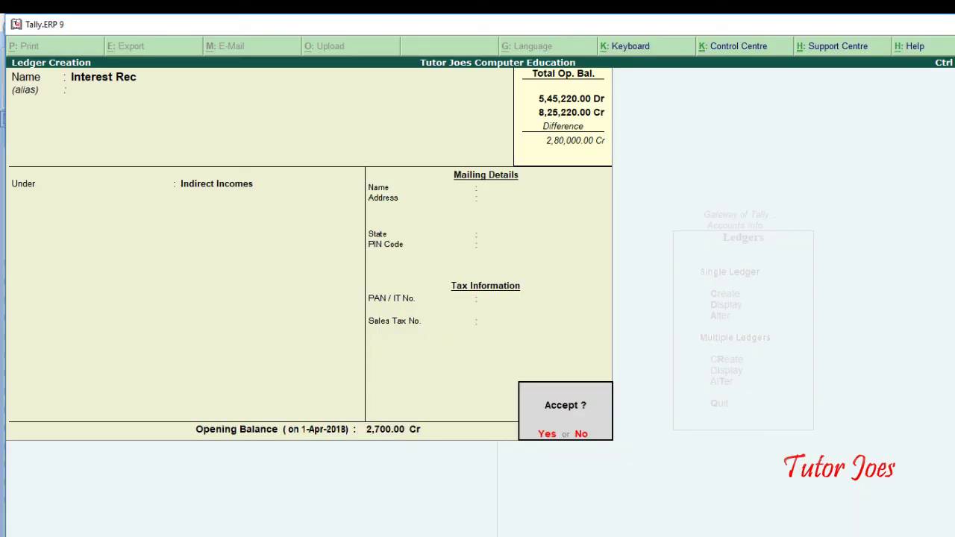
key("Return")
Locate the particular after Interest received in Word and, in Tally.ERP 9, name the new ledger Building and place it under Fixed Assets
key("alt+Tab")
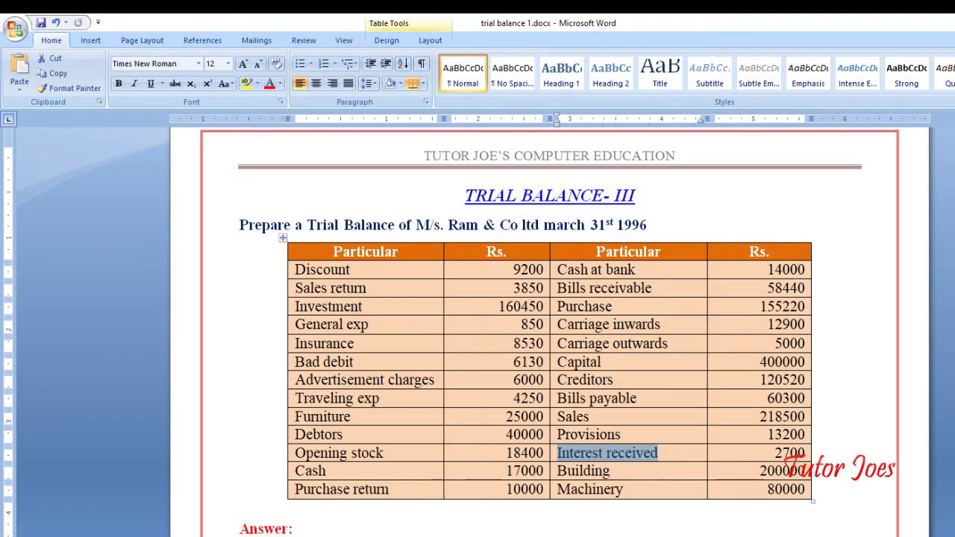
left_click(620, 467)
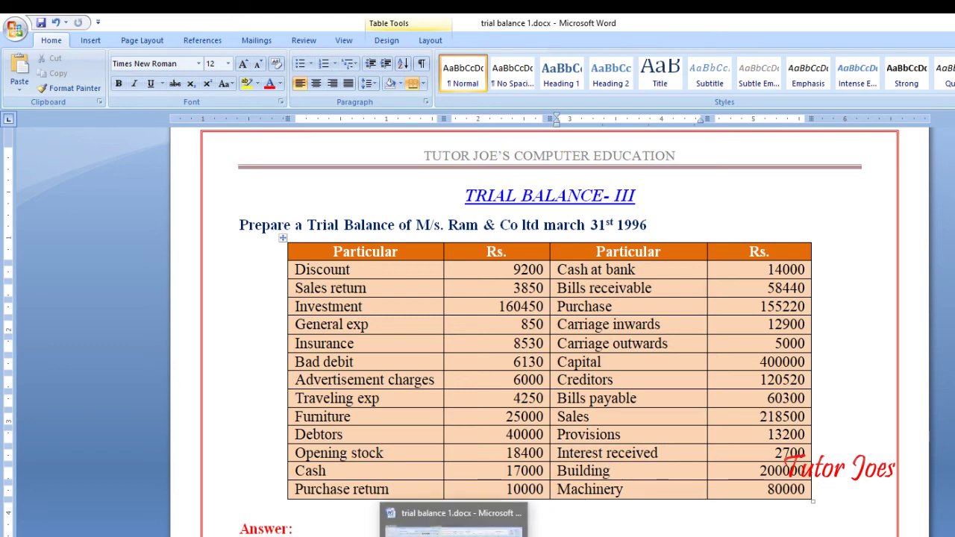
left_click(427, 536)
type("Building")
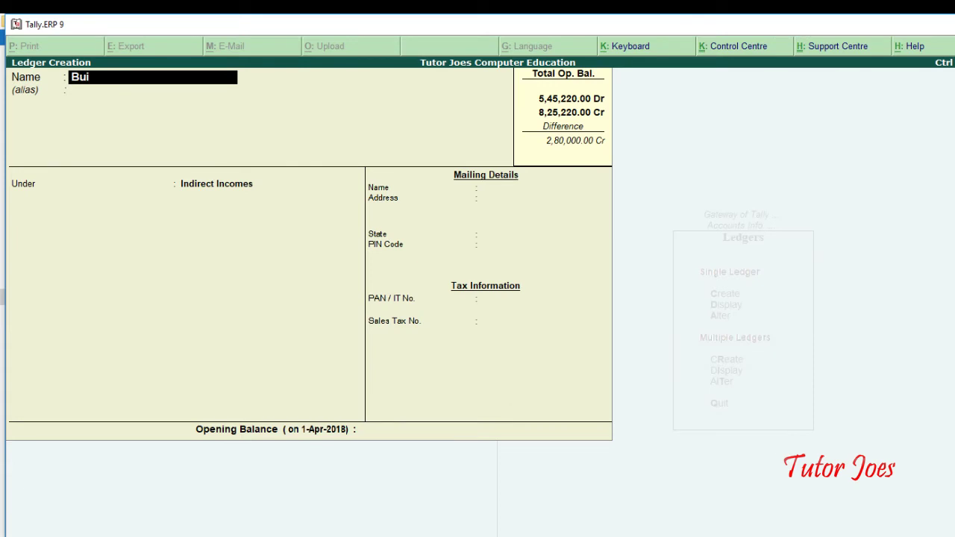
key("Return")
key("Return")
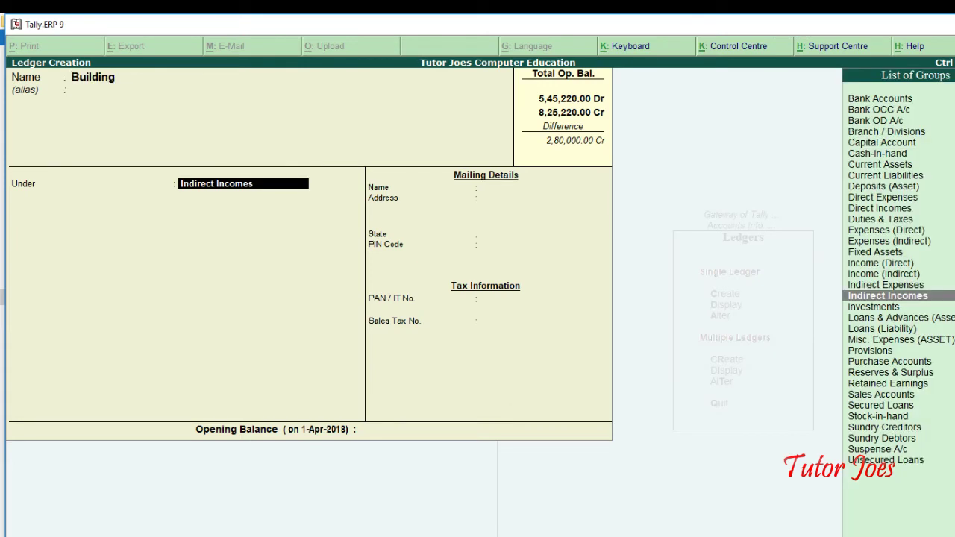
type("Fix")
key("Return")
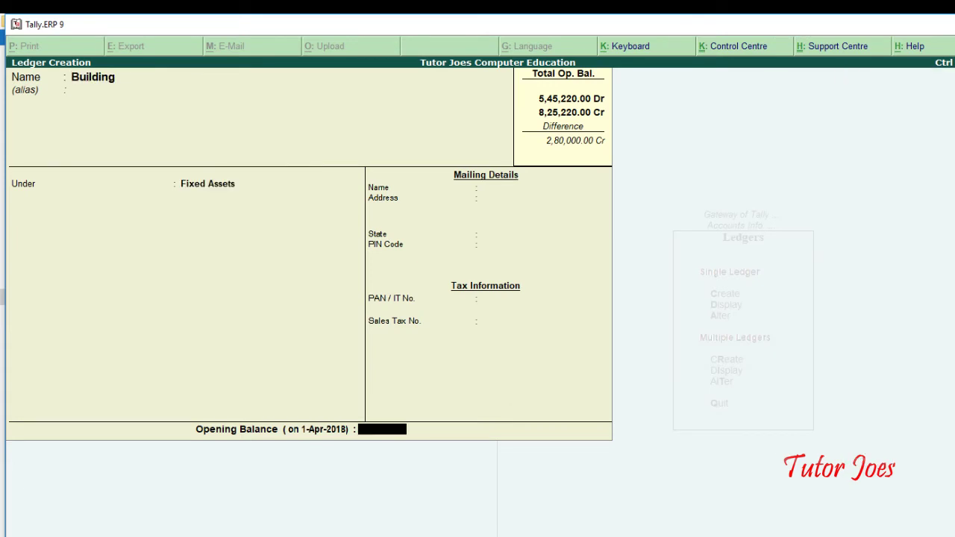
Look up the building amount in Word, enter 200000 as the ledger's debit opening balance in Tally.ERP 9 and save it
key("alt+Tab")
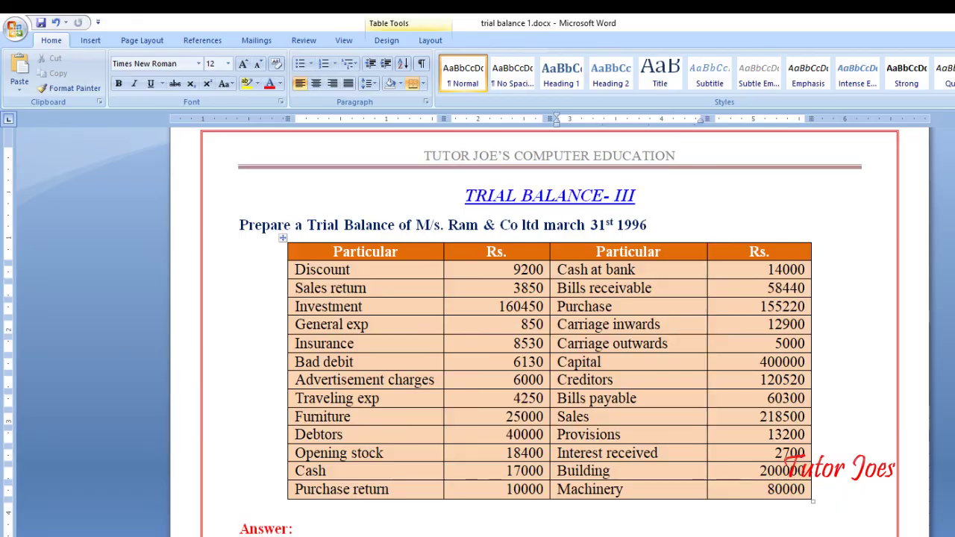
key("alt+Tab")
type("200000")
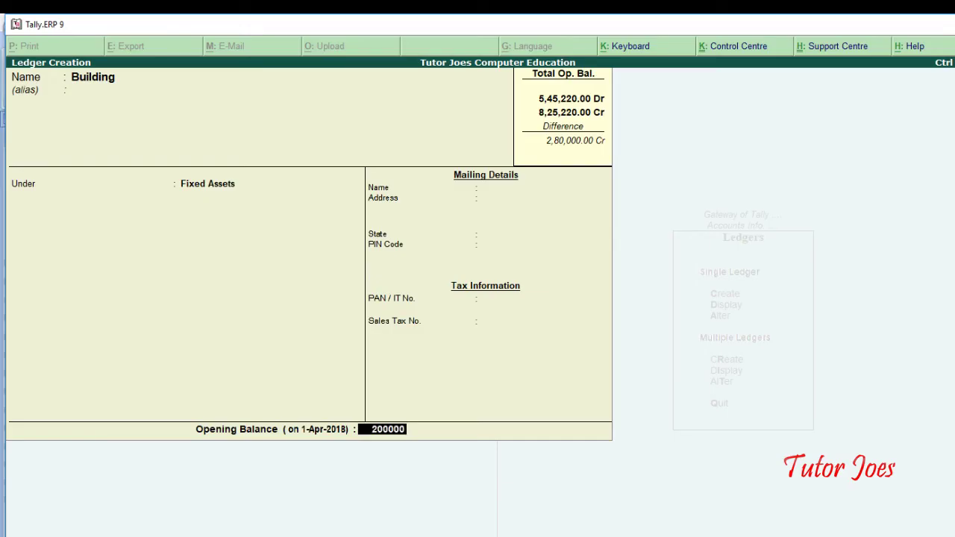
key("Return")
key("Return")
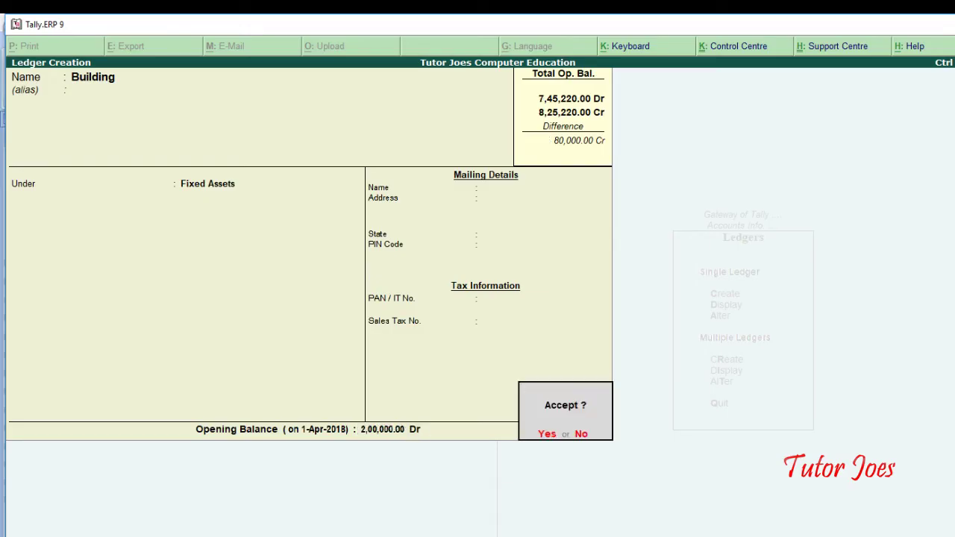
key("Return")
Locate the particular after Building in Word and, in Tally.ERP 9, name the new ledger Machinery and keep it under Fixed Assets
key("alt+Tab")
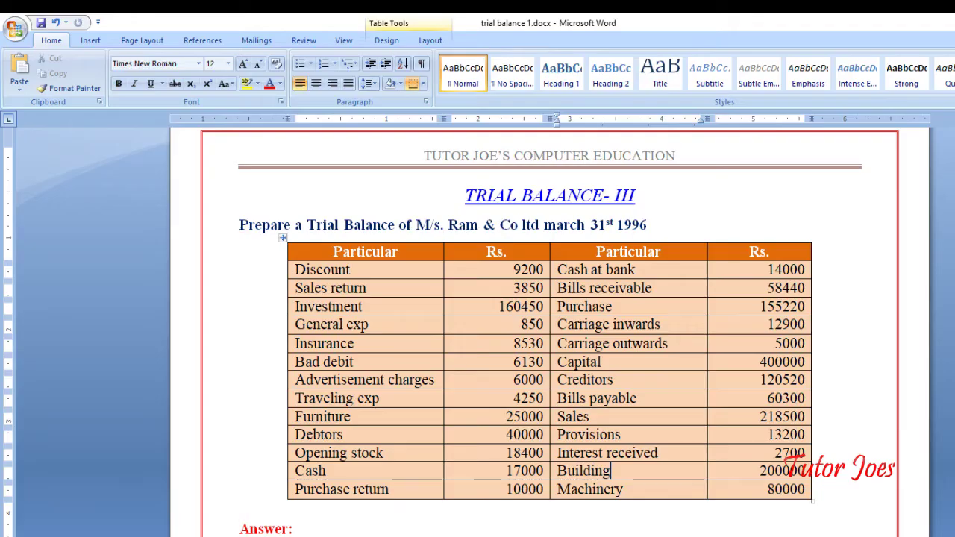
left_click_drag(569, 489, 625, 496)
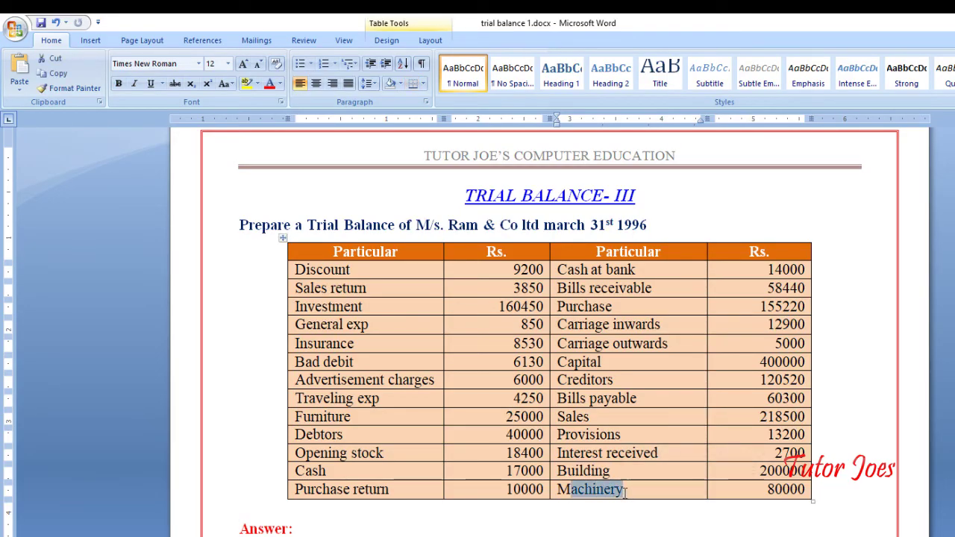
left_click(625, 493)
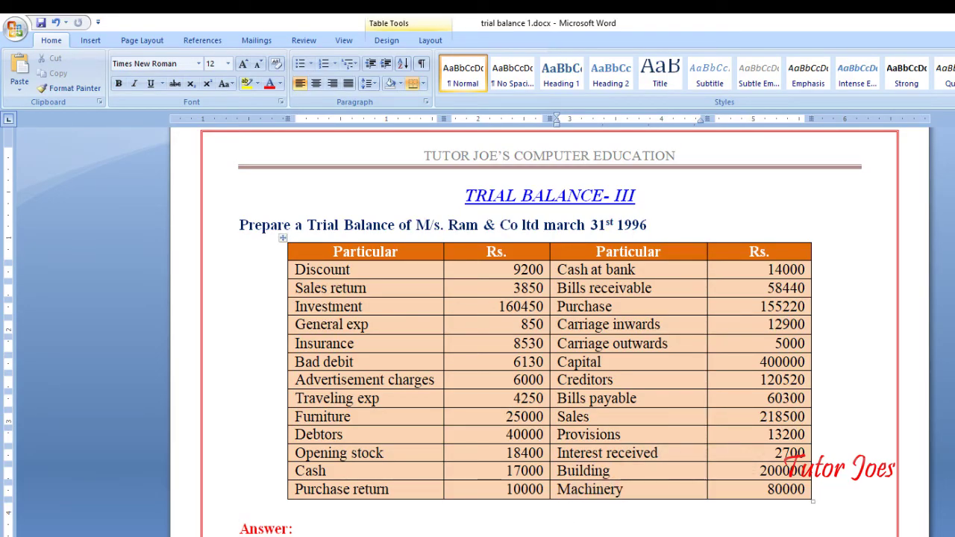
key("alt+Tab")
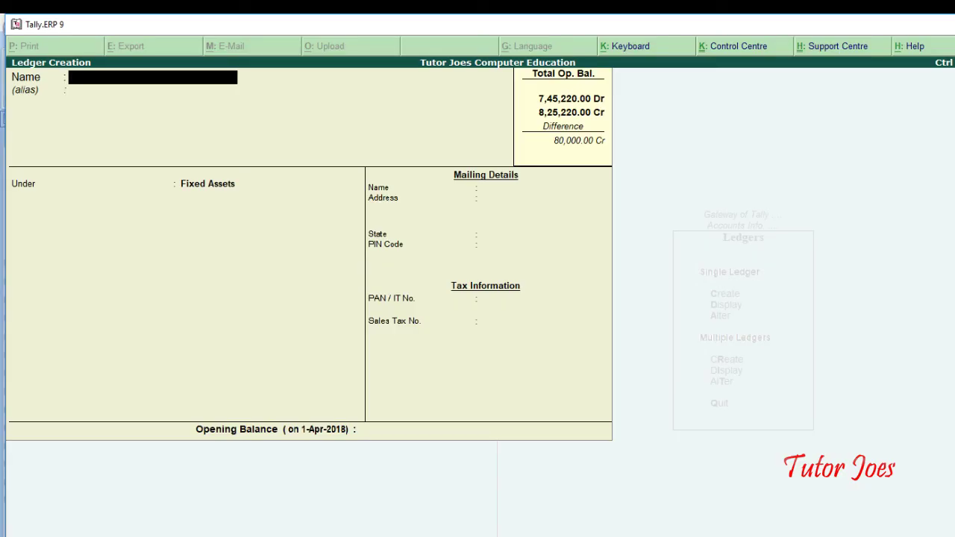
type("Machinery")
key("Return")
key("Return")
key("Return")
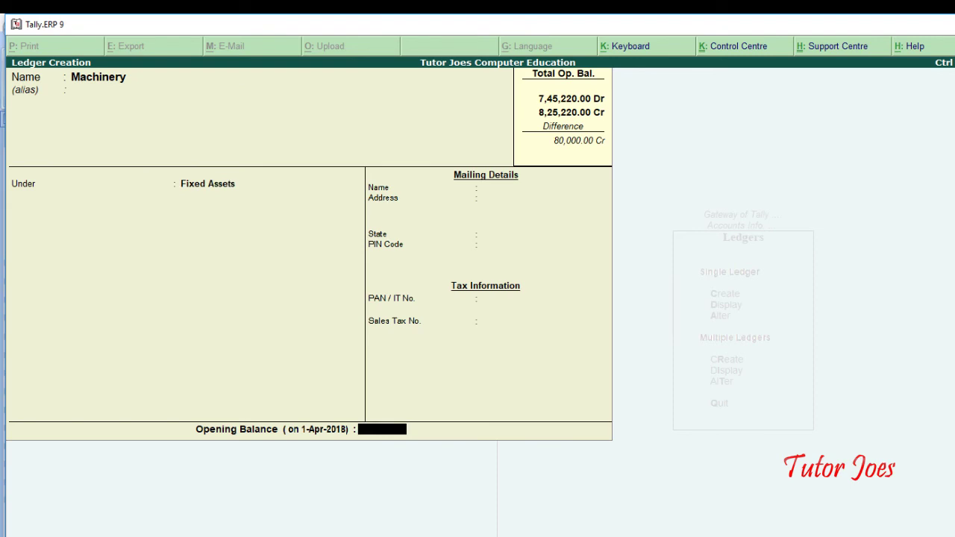
Look up the machinery amount in Word, enter 80000 as the ledger's debit opening balance in Tally.ERP 9 and save it
key("alt+Tab")
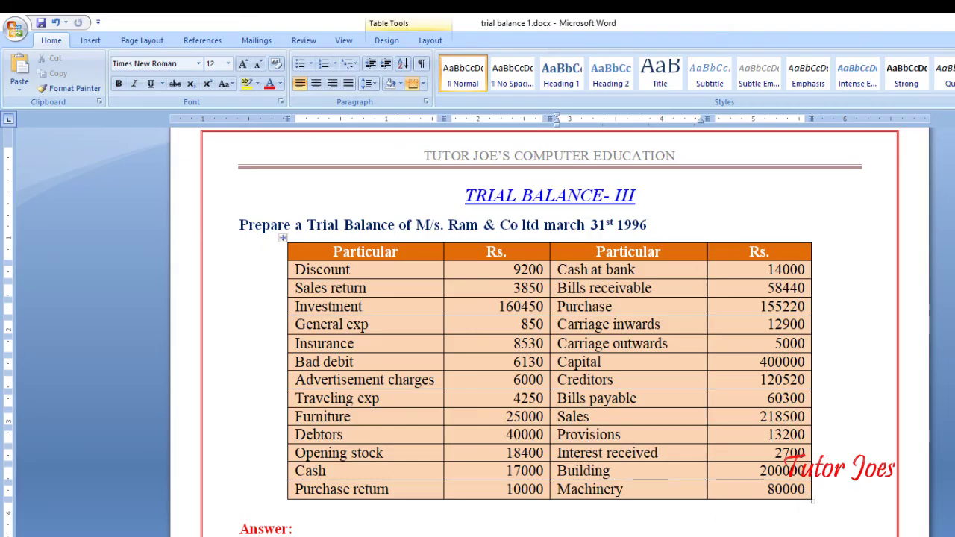
key("alt+Tab")
type("80000")
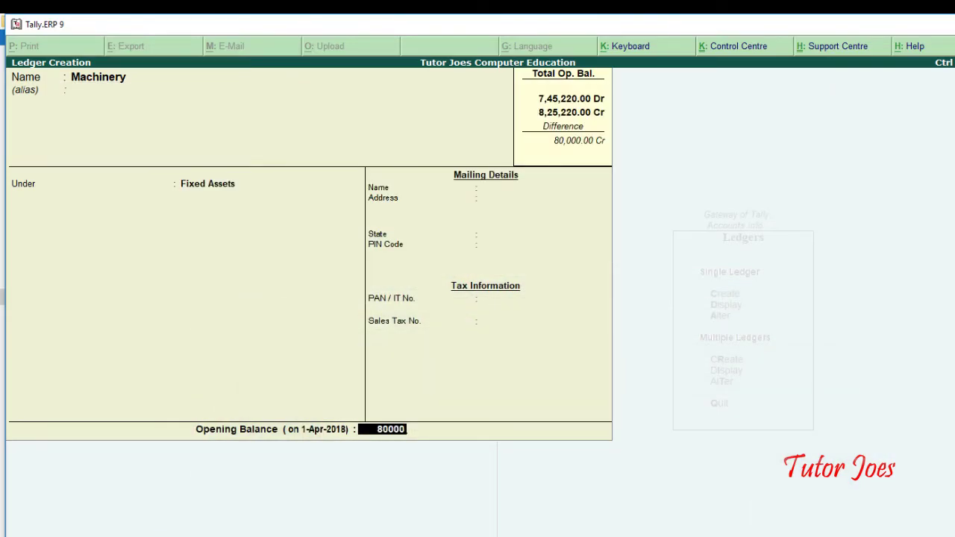
key("Return")
key("Return")
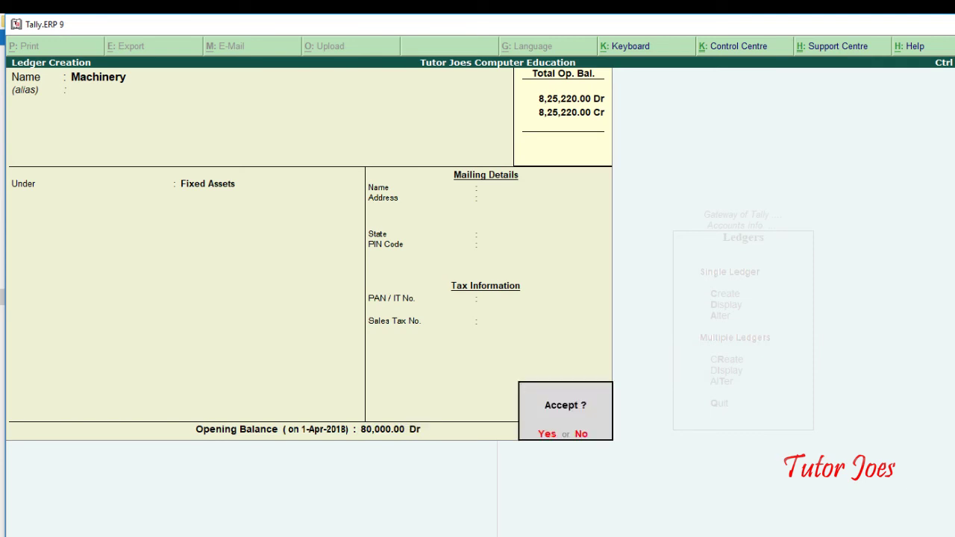
key("Return")
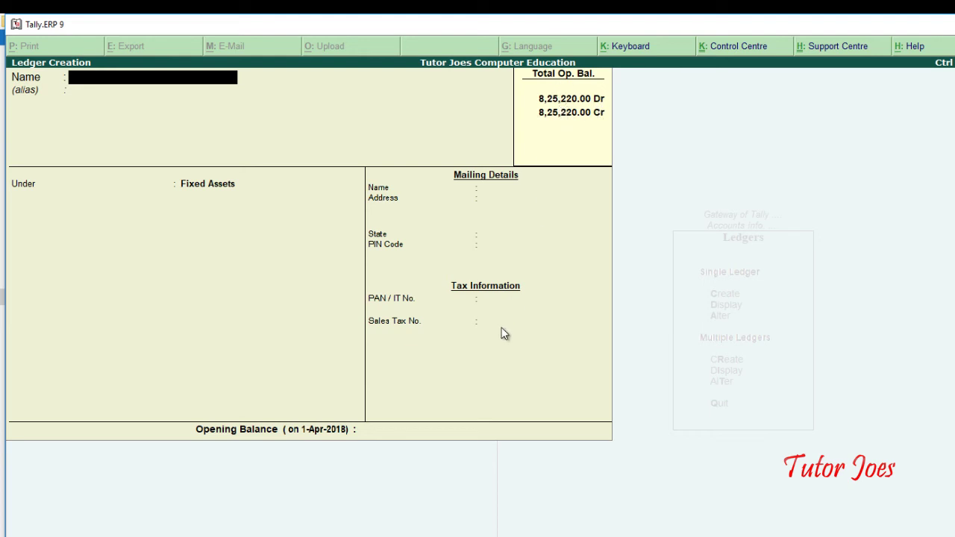
Check the total opening balance against the exercise's Answer section in Word, then leave ledger creation and return to the Gateway of Tally
key("alt+Tab")
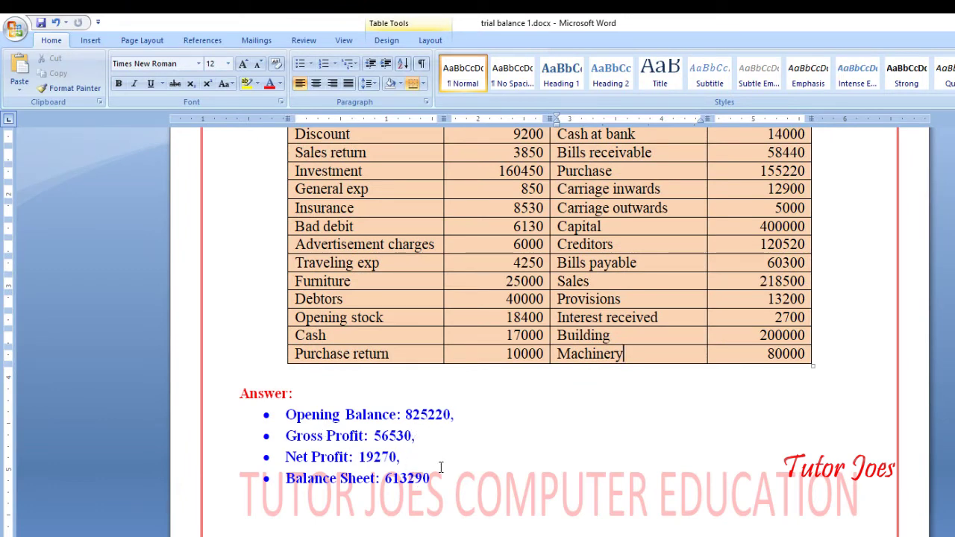
key("alt+Tab")
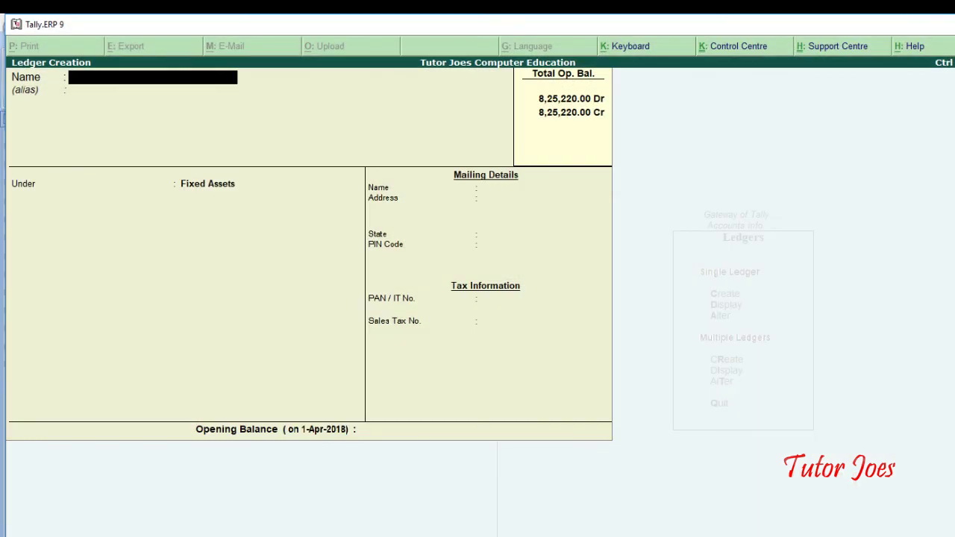
key("Escape")
key("y")
key("Escape")
key("Escape")
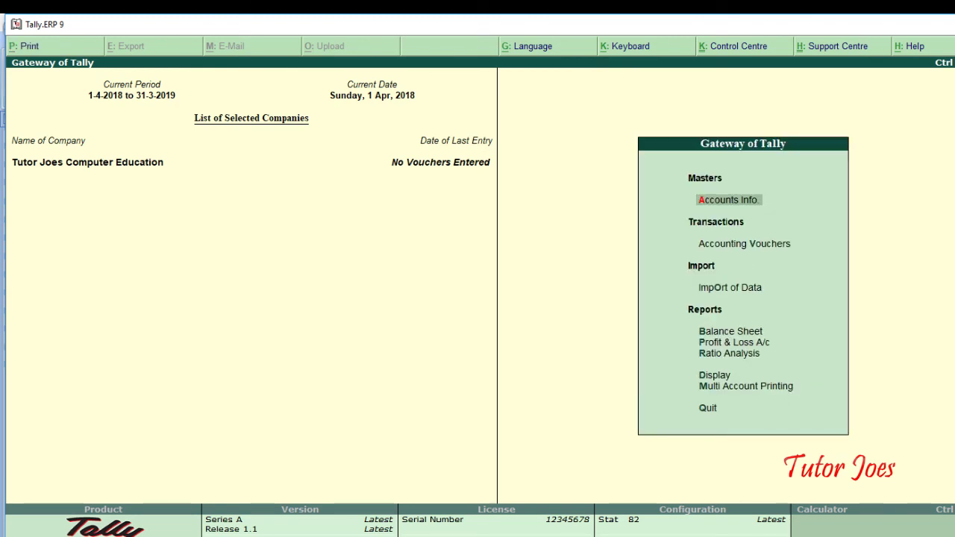
Open the Profit & Loss A/c report and show it in detailed form with the individual ledgers
key("Down")
key("Down")
key("Down")
key("Down")
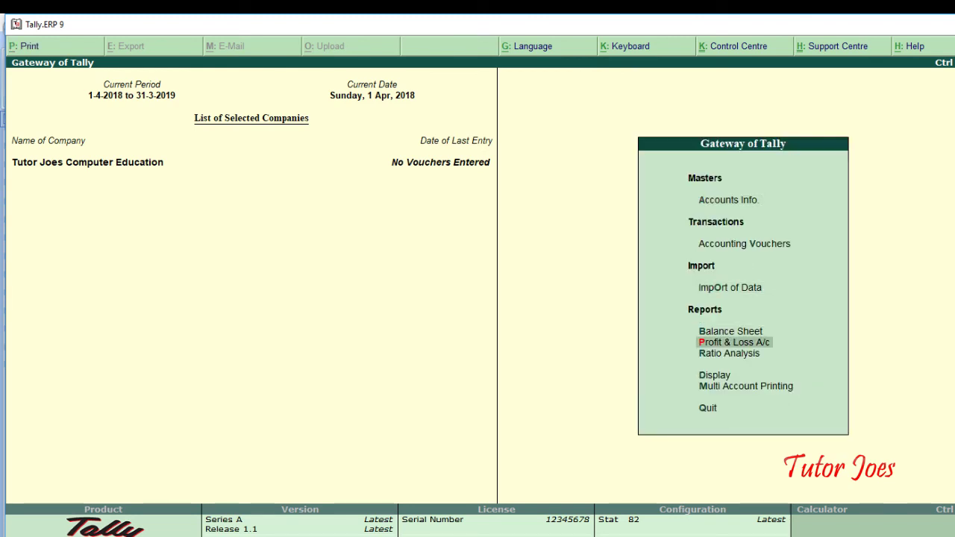
key("Return")
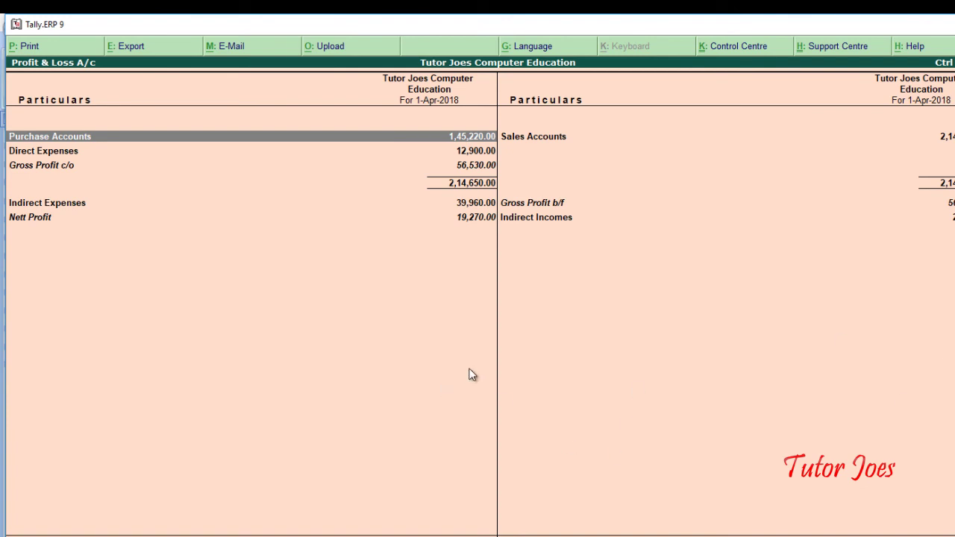
key("alt+F1")
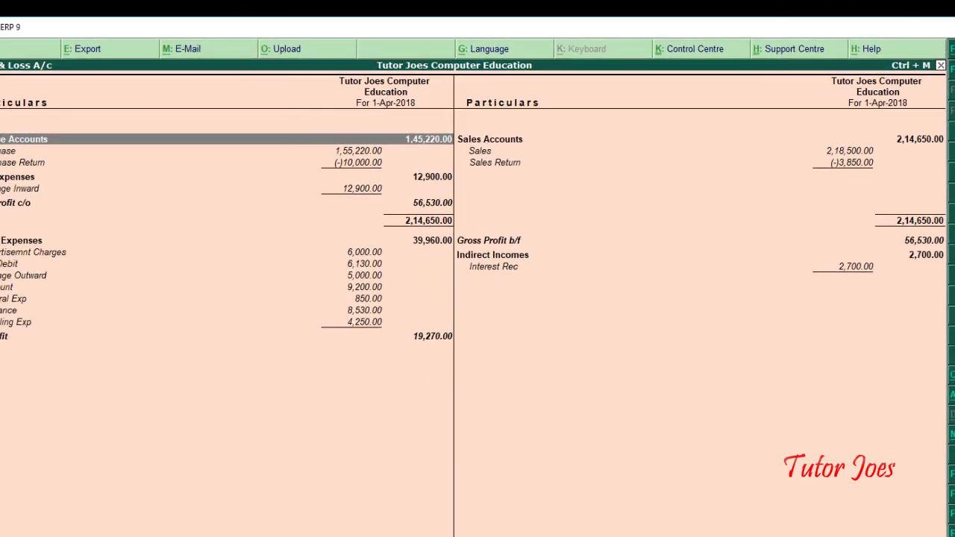
Compare the report's gross profit and net profit with the Answer section in Word, then return to Tally.ERP 9
key("alt+Tab")
left_click_drag(369, 439, 329, 438)
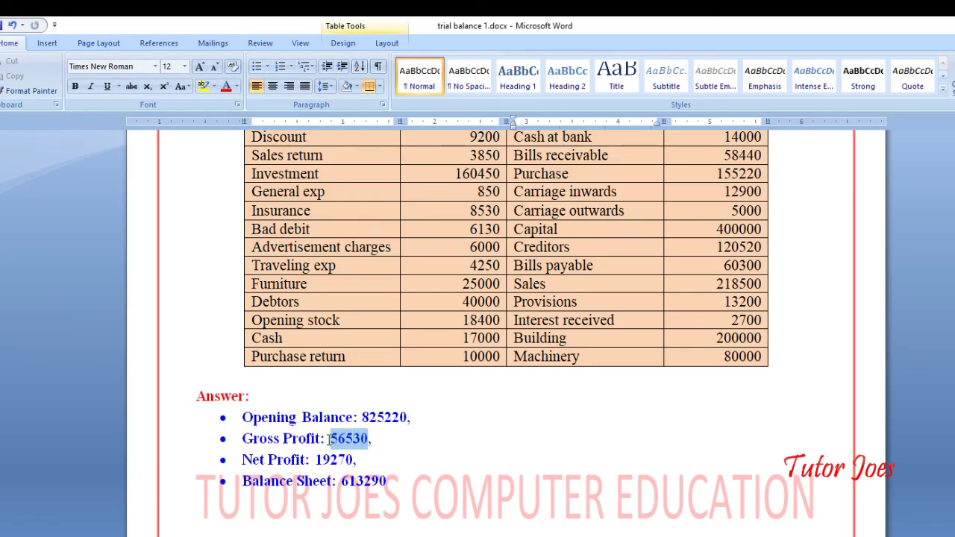
left_click_drag(242, 459, 375, 464)
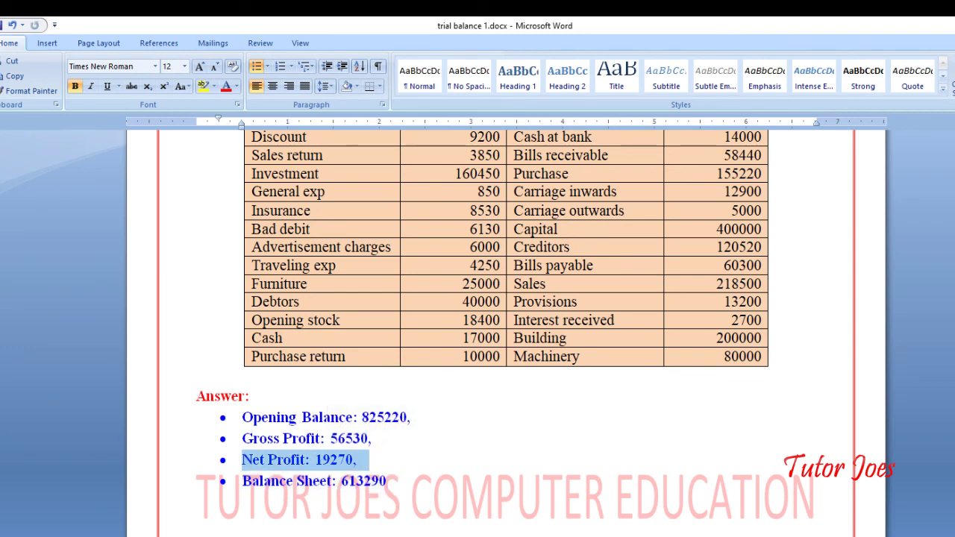
key("alt+Tab")
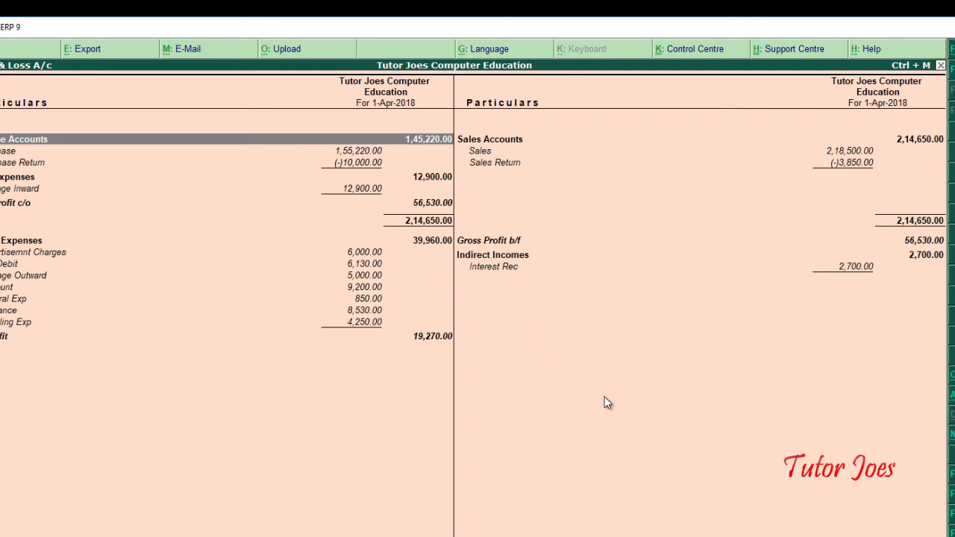
Open the Balance Sheet report, compare its total with the Balance Sheet answer in Word and return to Tally.ERP 9
key("Escape")
key("Up")
key("Return")
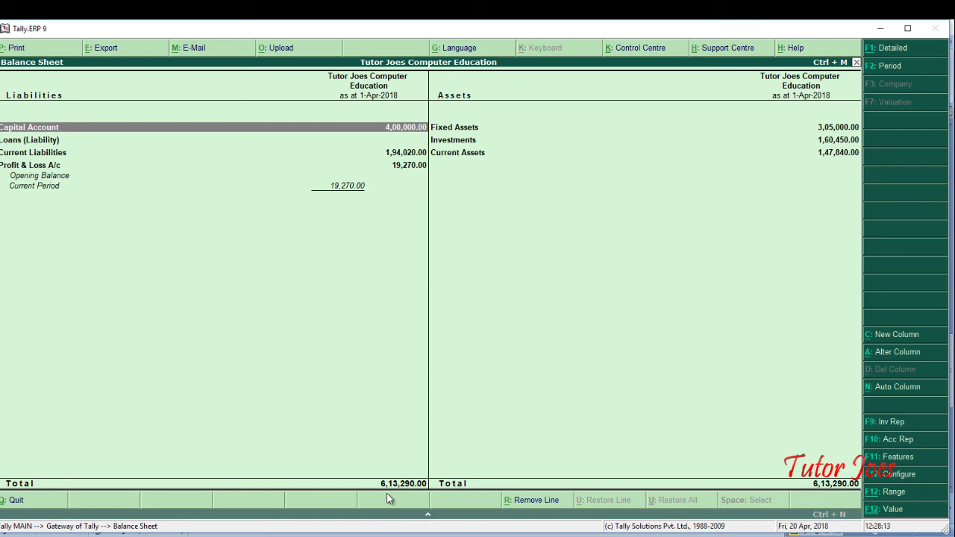
left_click(389, 536)
double_click(351, 429)
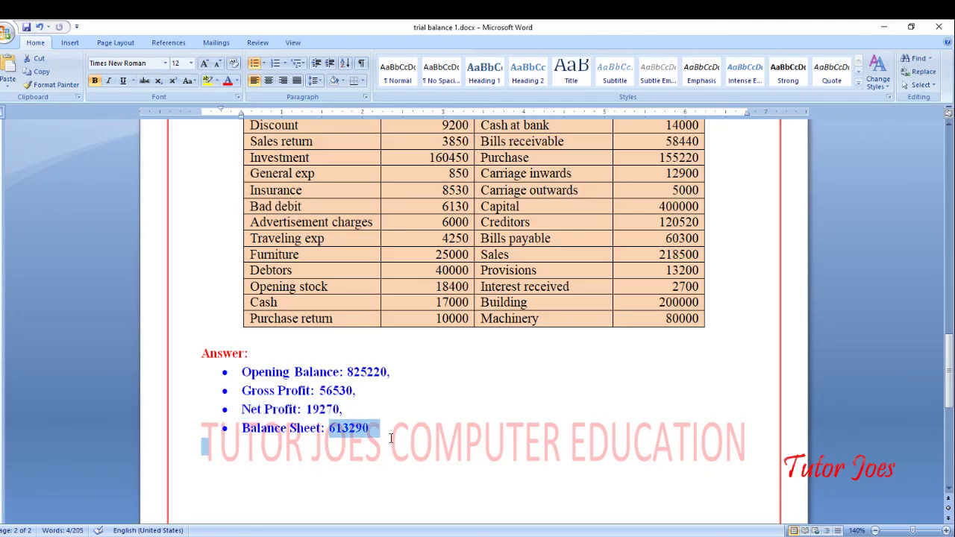
left_click(391, 439)
scroll(393, 438, "up", 3)
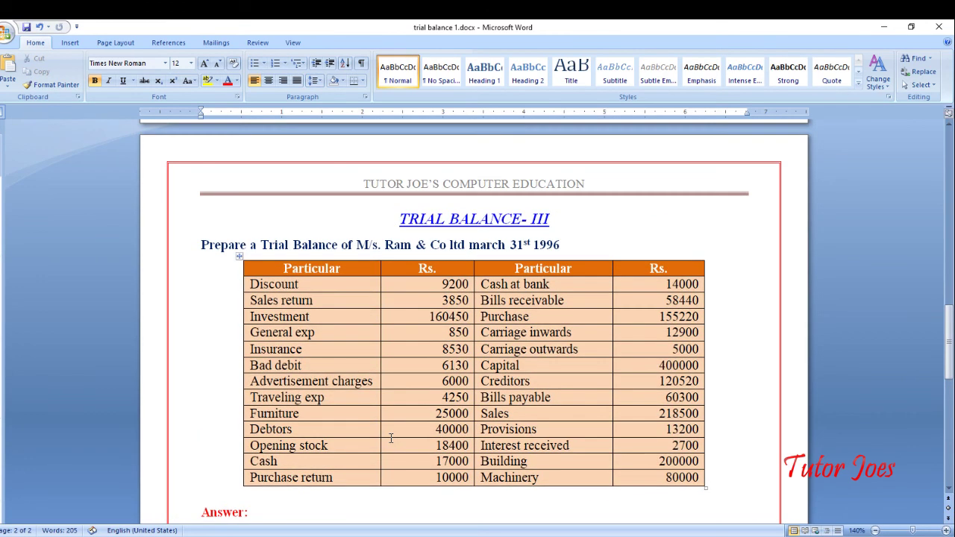
key("alt+Tab")
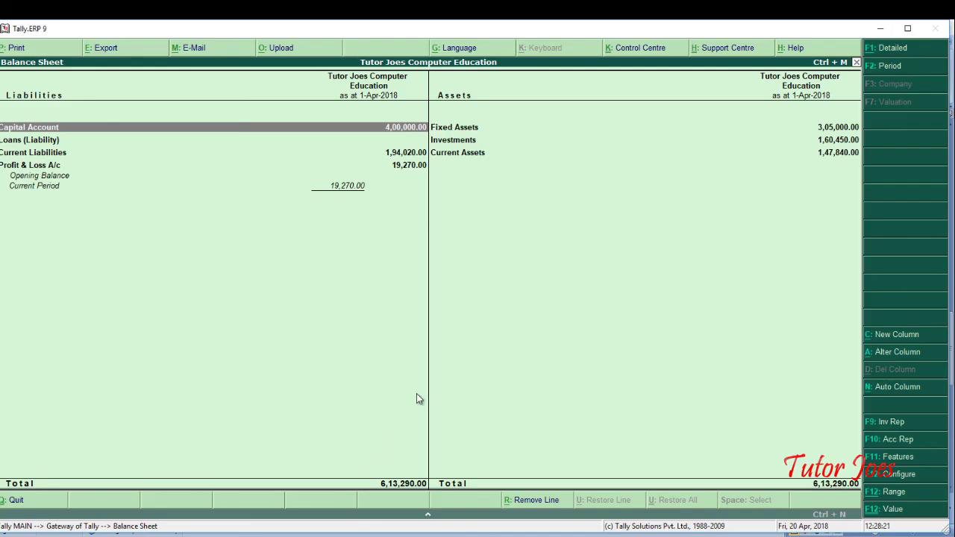
Close the Balance Sheet and display the Trial Balance report in detailed form
key("Escape")
key("Down")
key("Down")
key("Down")
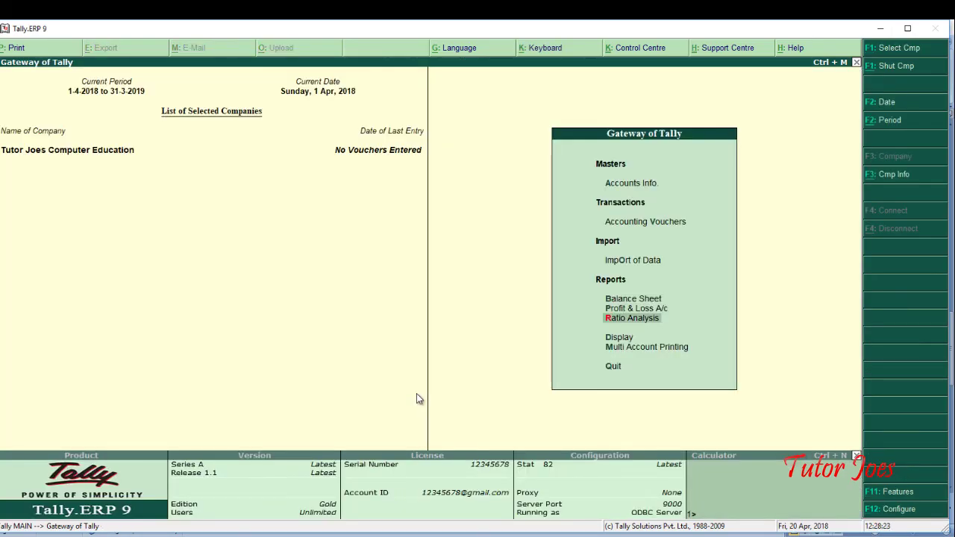
key("Return")
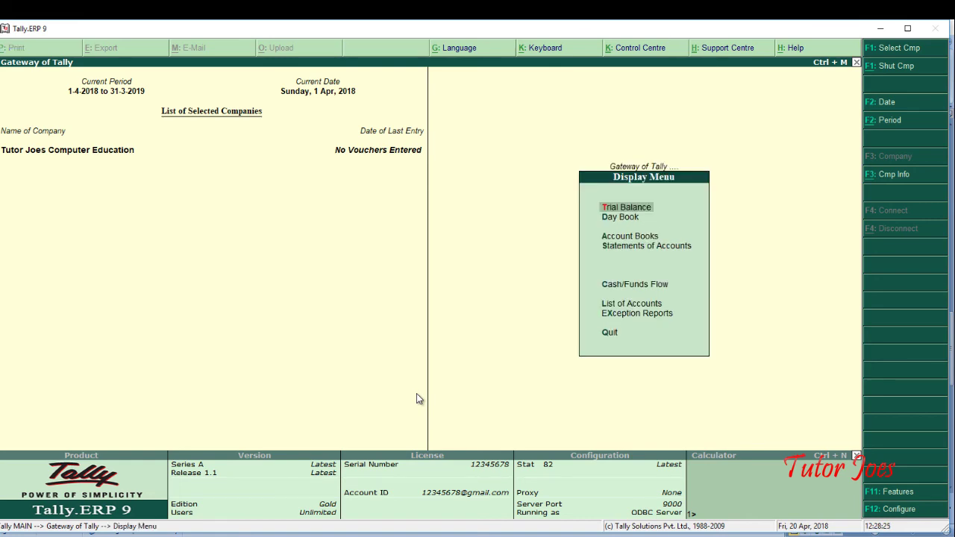
key("Return")
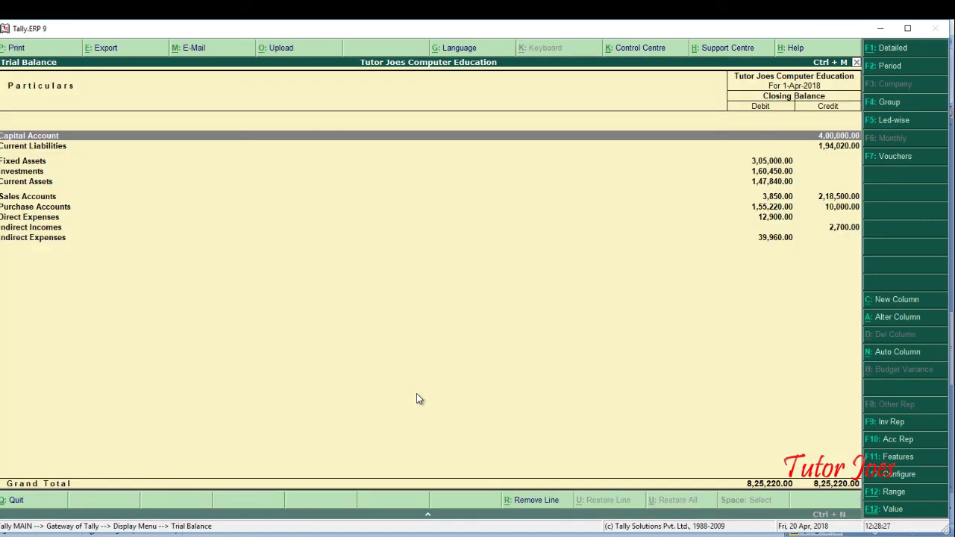
key("alt+F1")
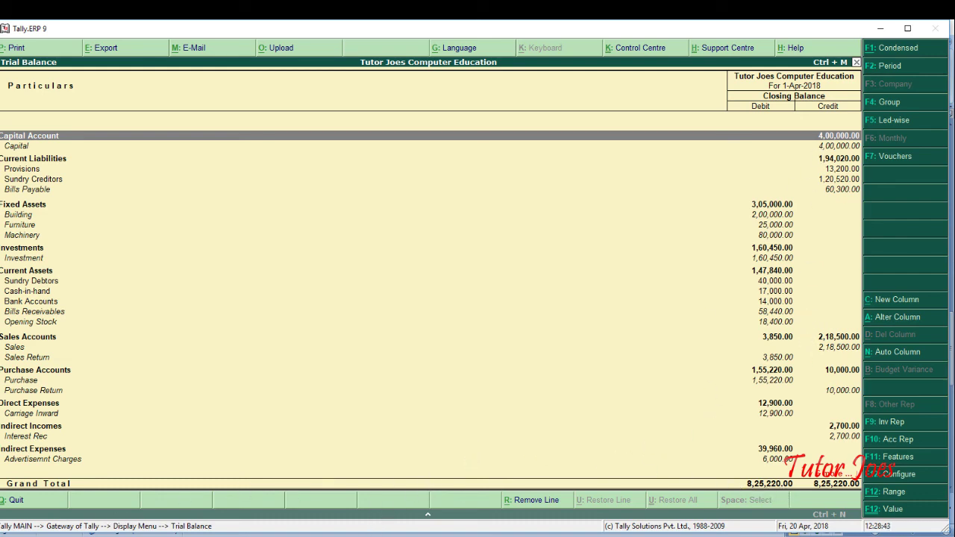
Close the Trial Balance and reopen the Profit & Loss A/c report in detailed form
key("Escape")
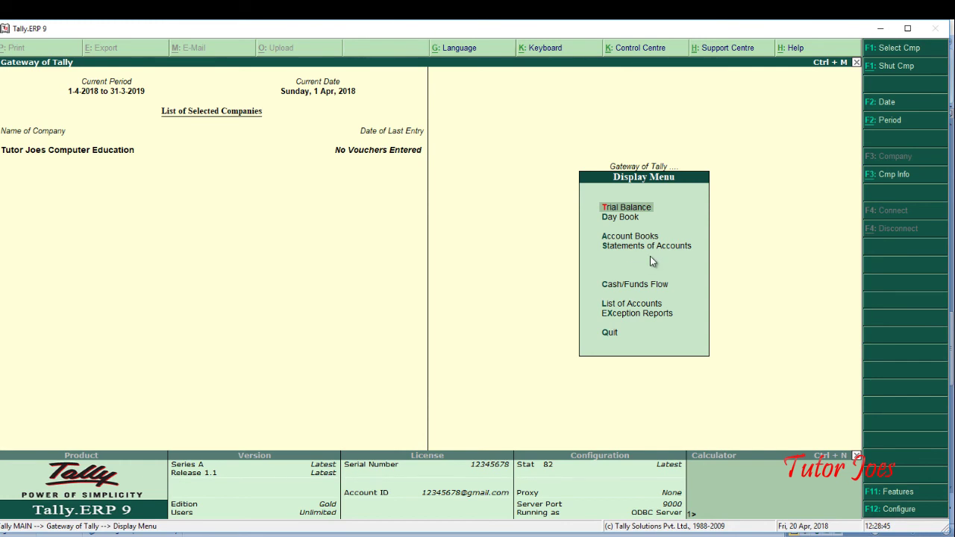
key("Escape")
key("Up")
key("Up")
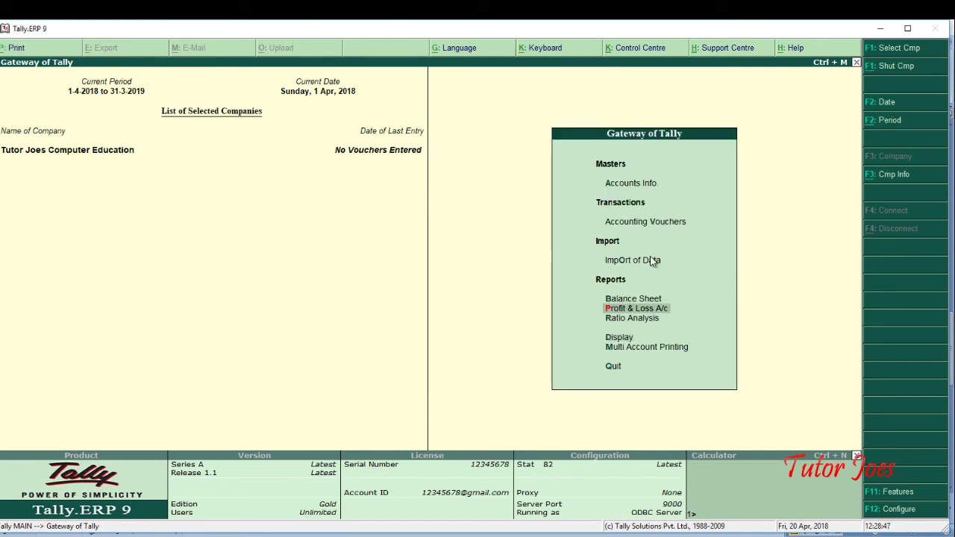
key("Return")
key("alt+F1")
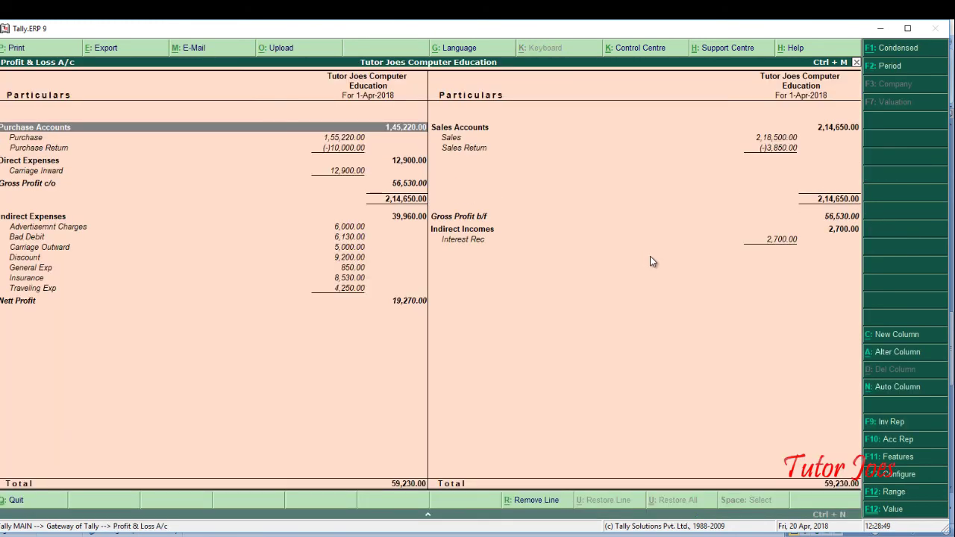